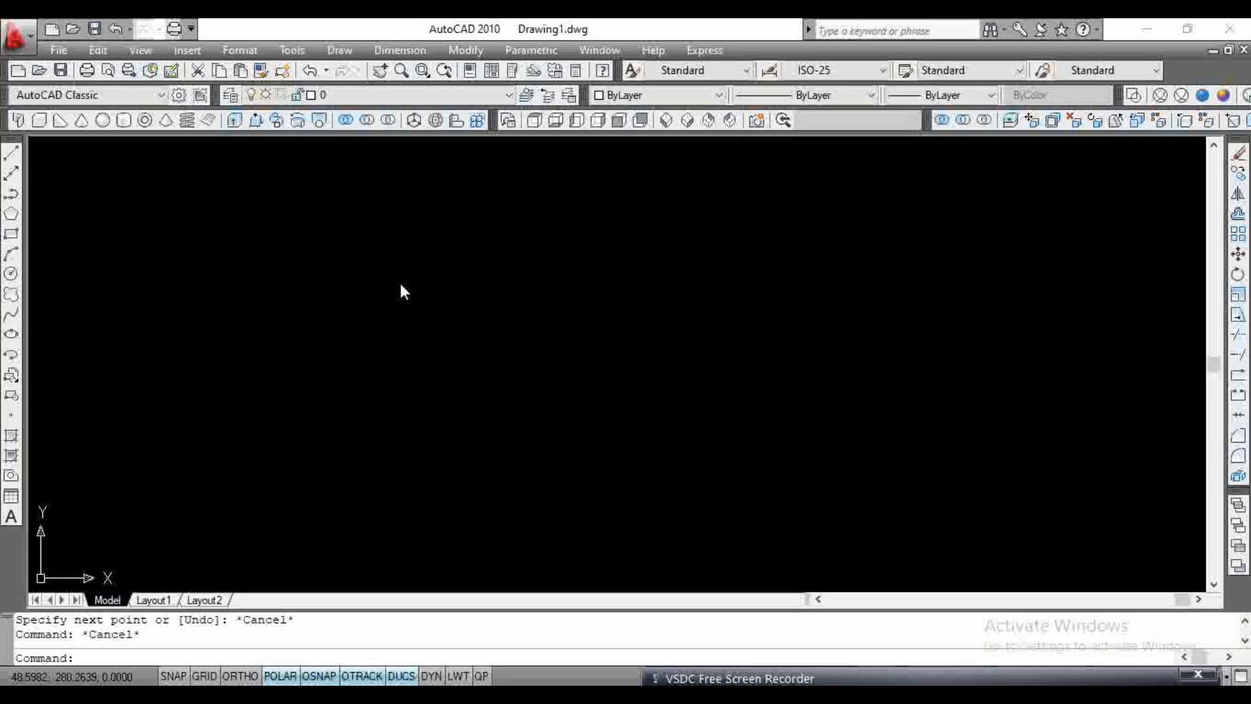
Step: Close the drawing Drawing1.dwg without saving its changes
click(754, 298)
click(1121, 306)
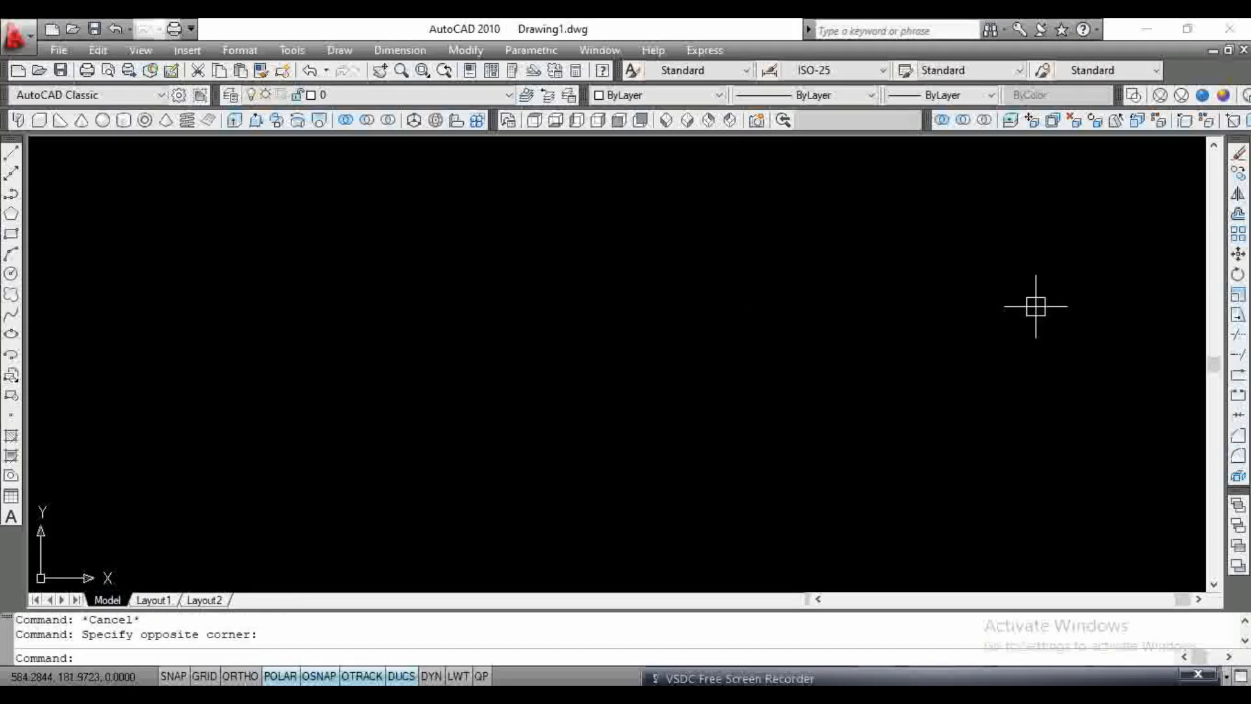
click(1243, 50)
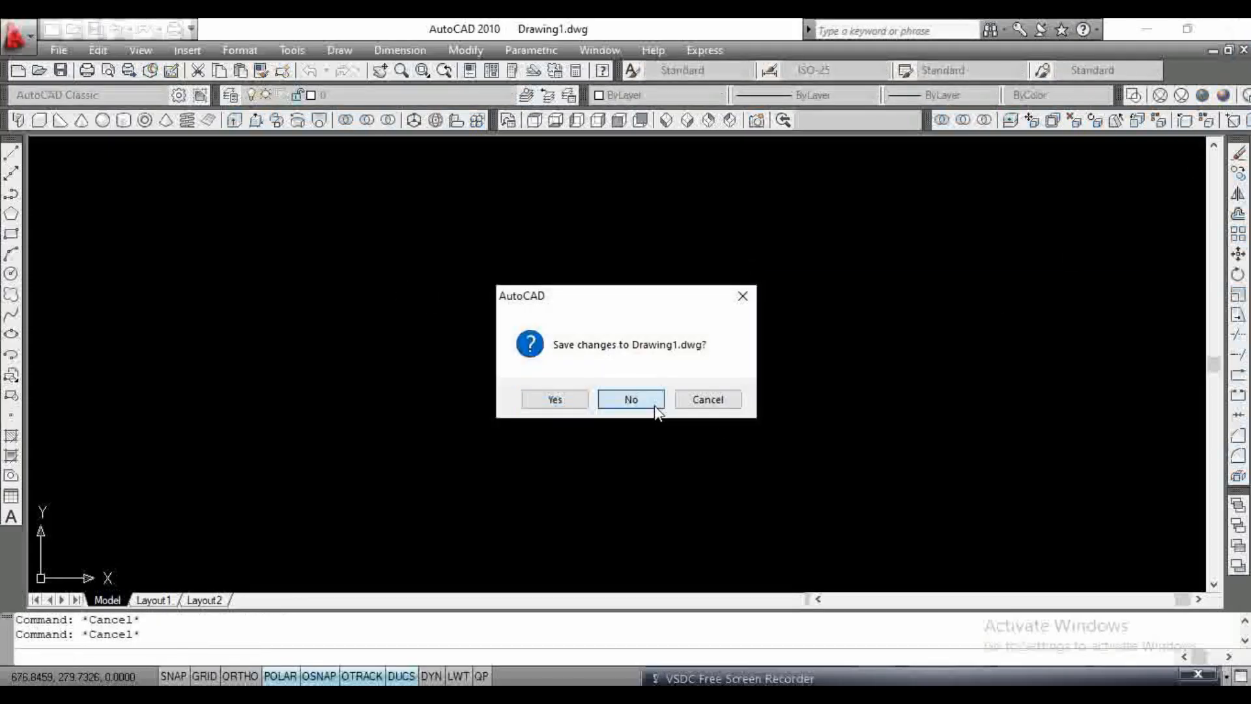
click(645, 400)
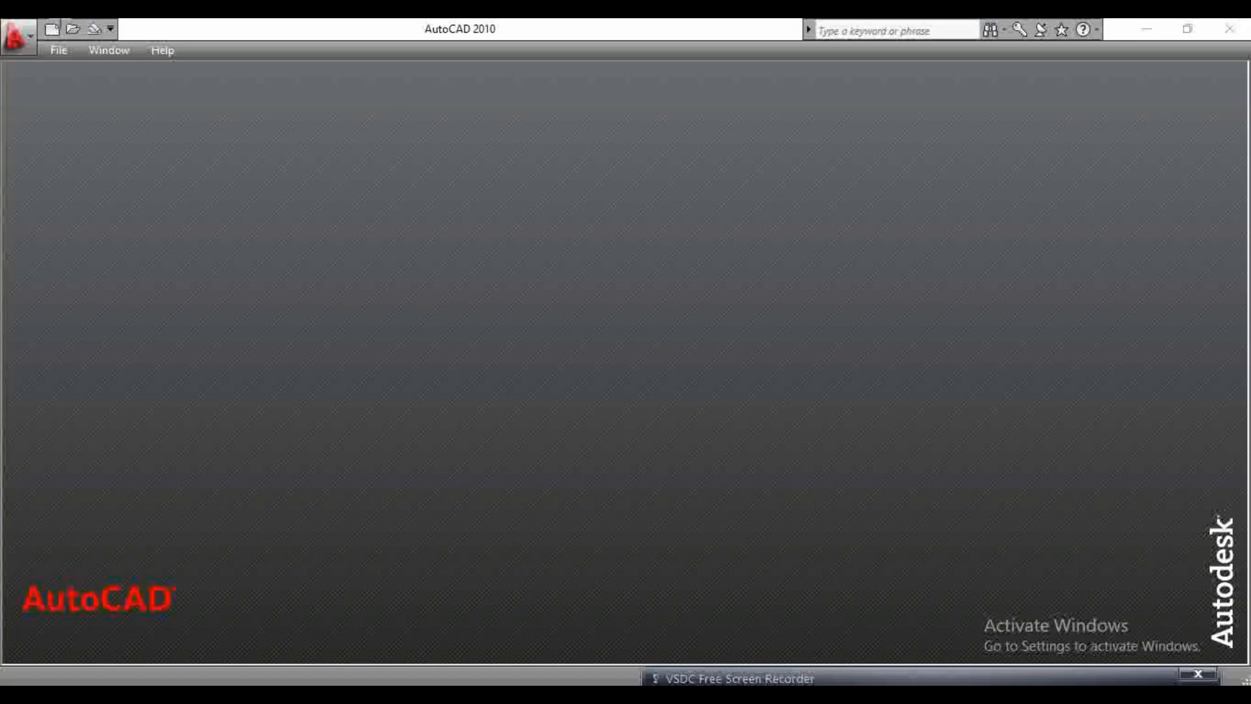
mouse_move(38, 21)
mouse_down()
mouse_move(78, 57)
mouse_move(47, 44)
mouse_move(47, 25)
mouse_move(67, 50)
mouse_up()
mouse_move(912, 678)
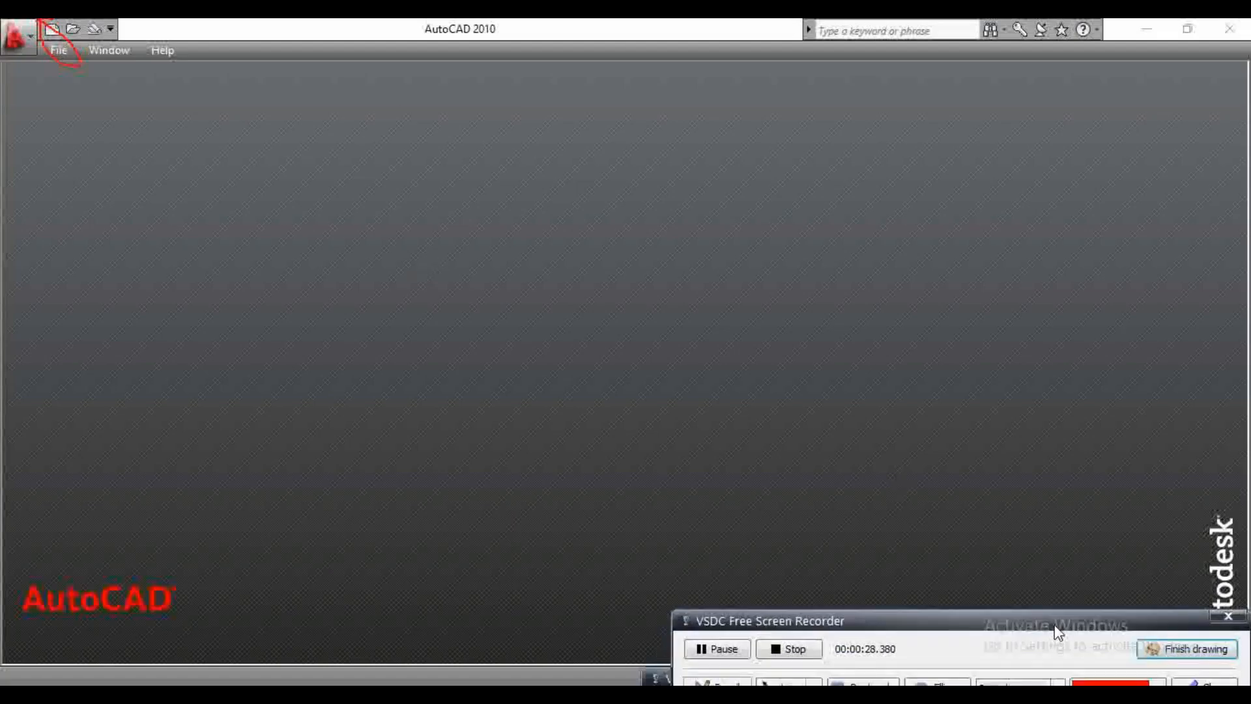
click(1204, 679)
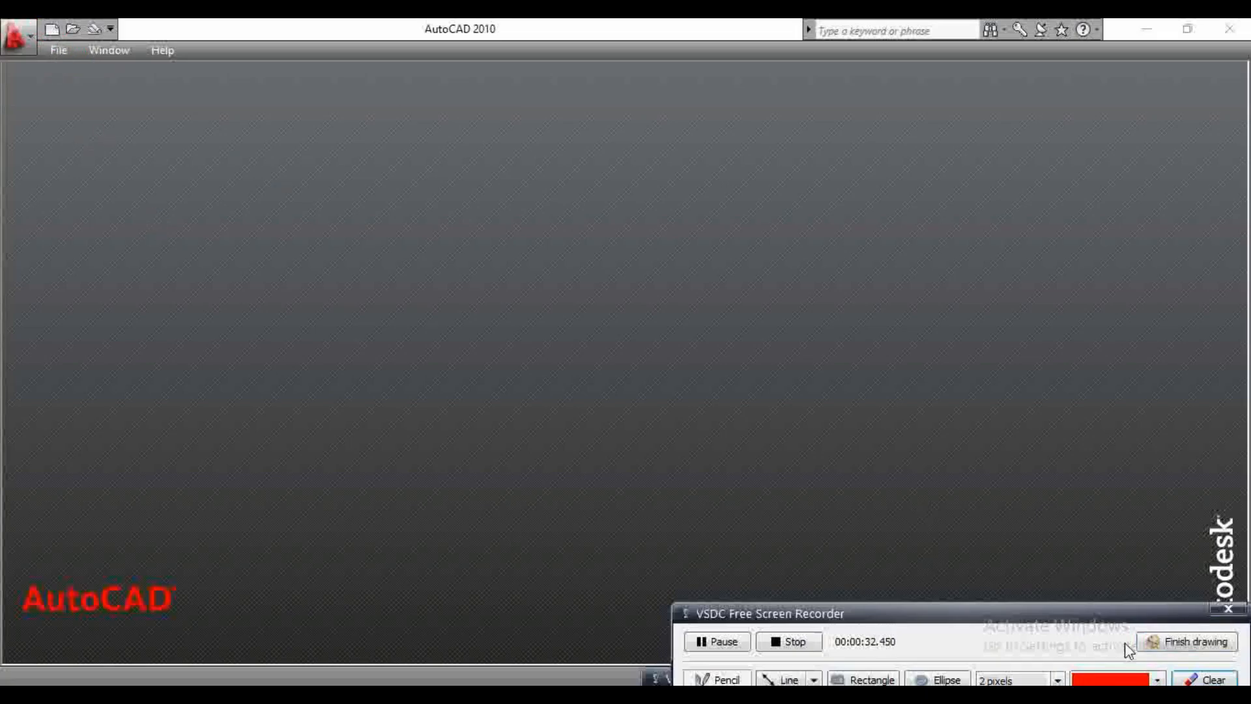
click(1167, 642)
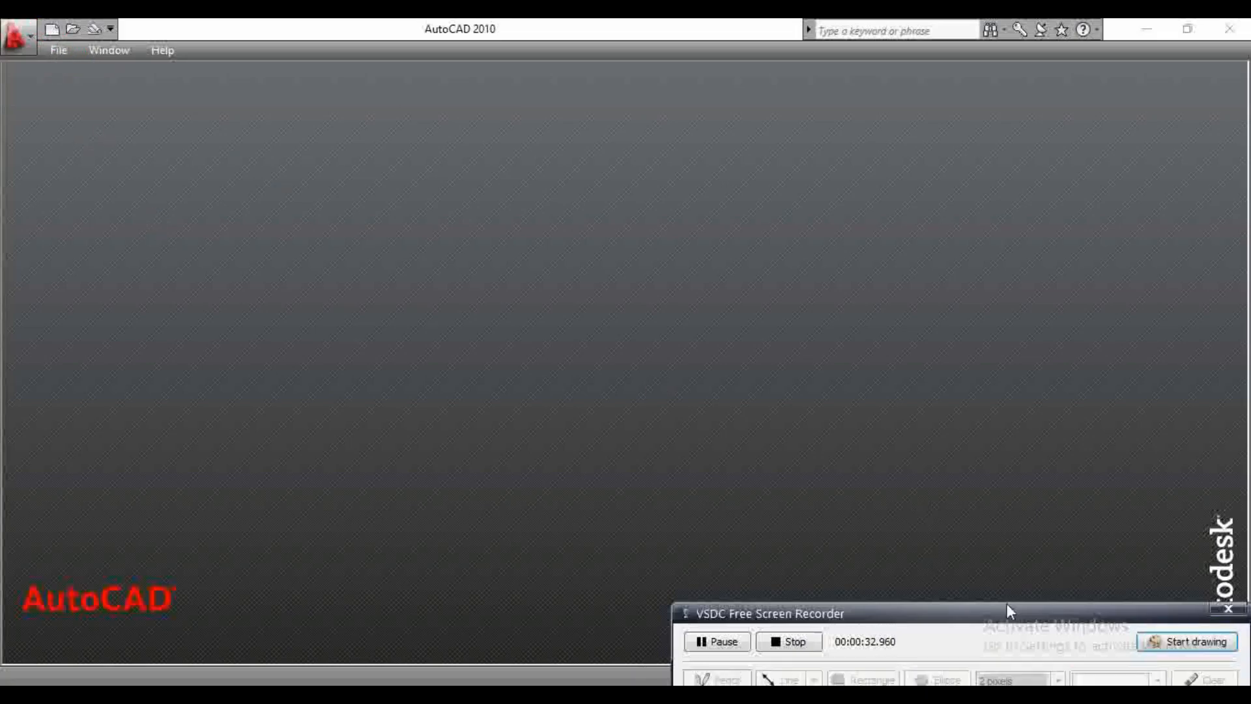
Step: Create a new drawing from scratch with the Metric default settings
click(58, 51)
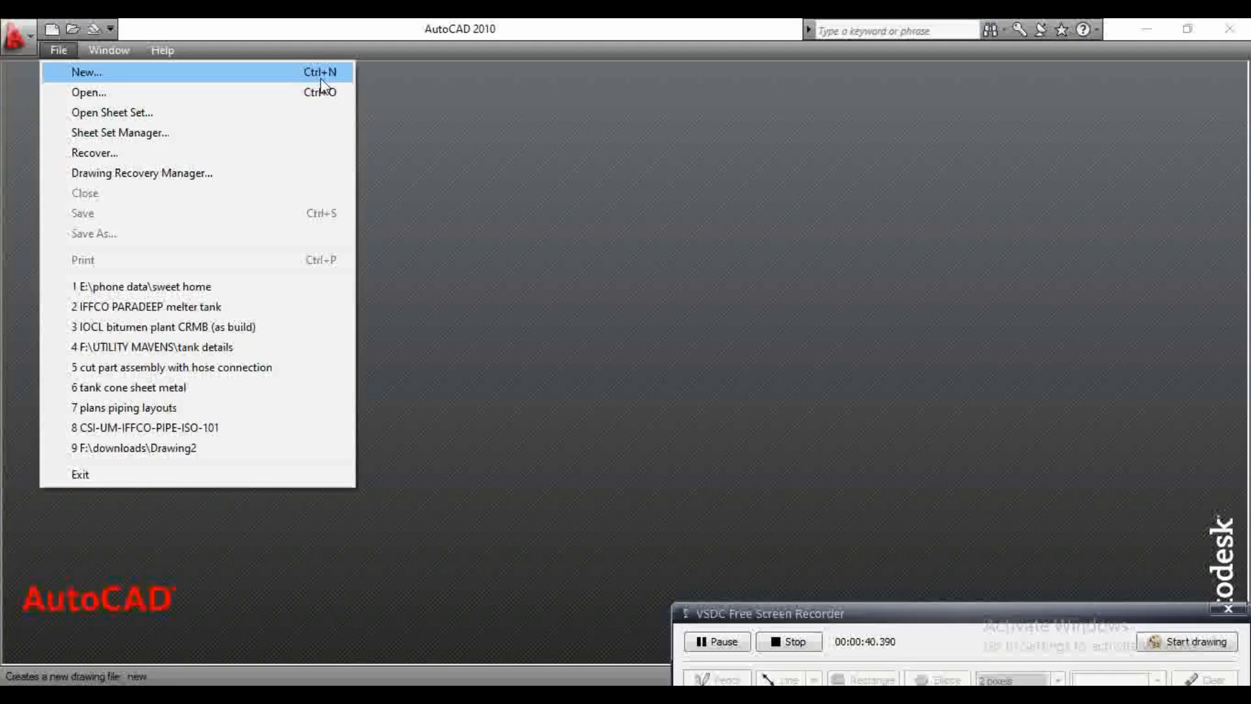
click(1047, 627)
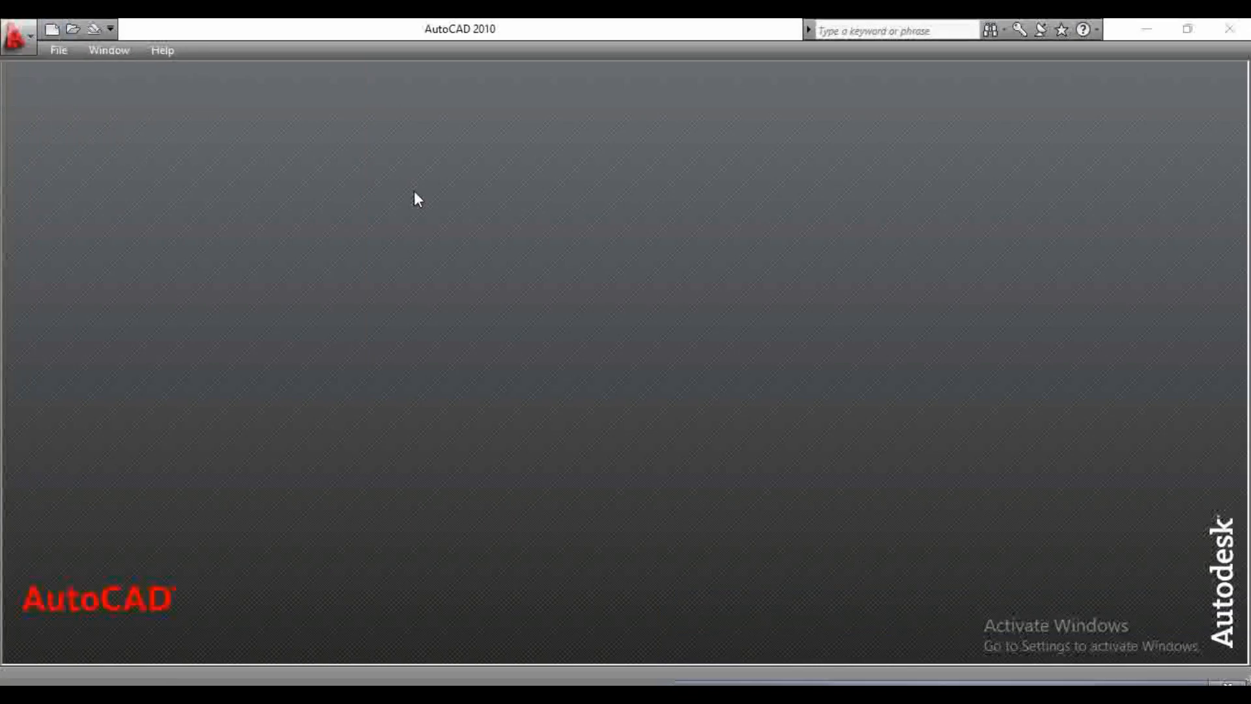
click(46, 30)
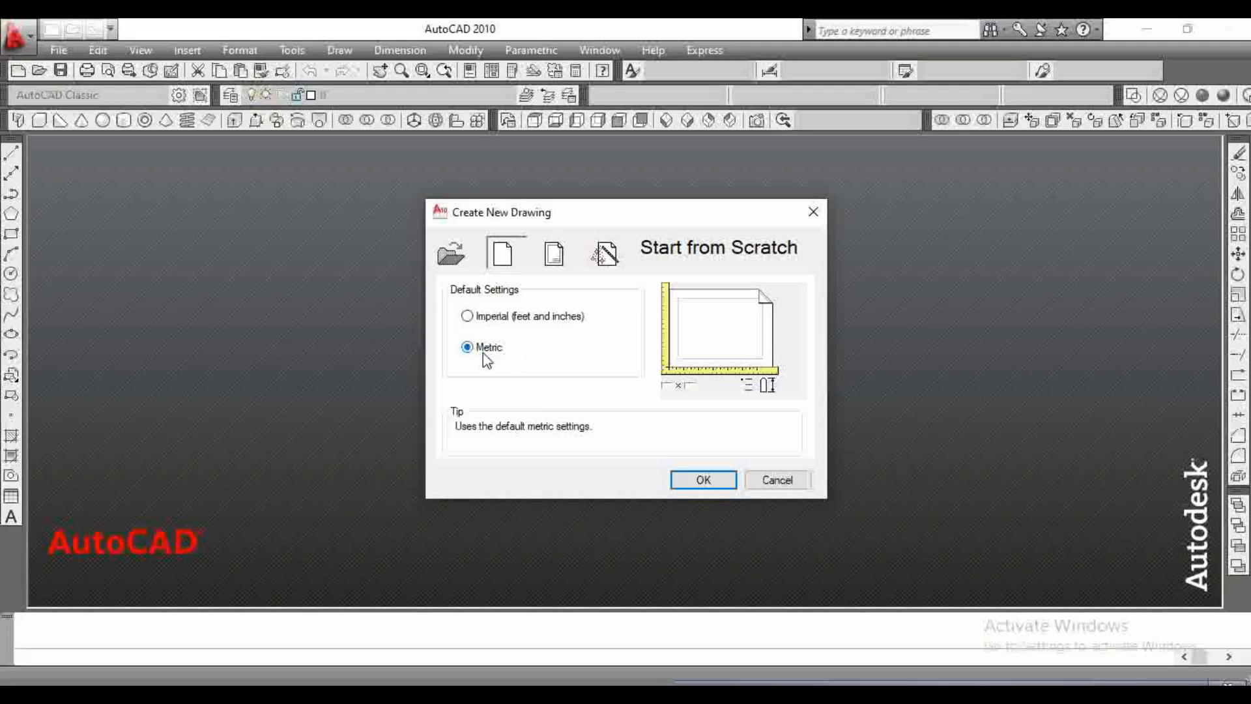
click(702, 480)
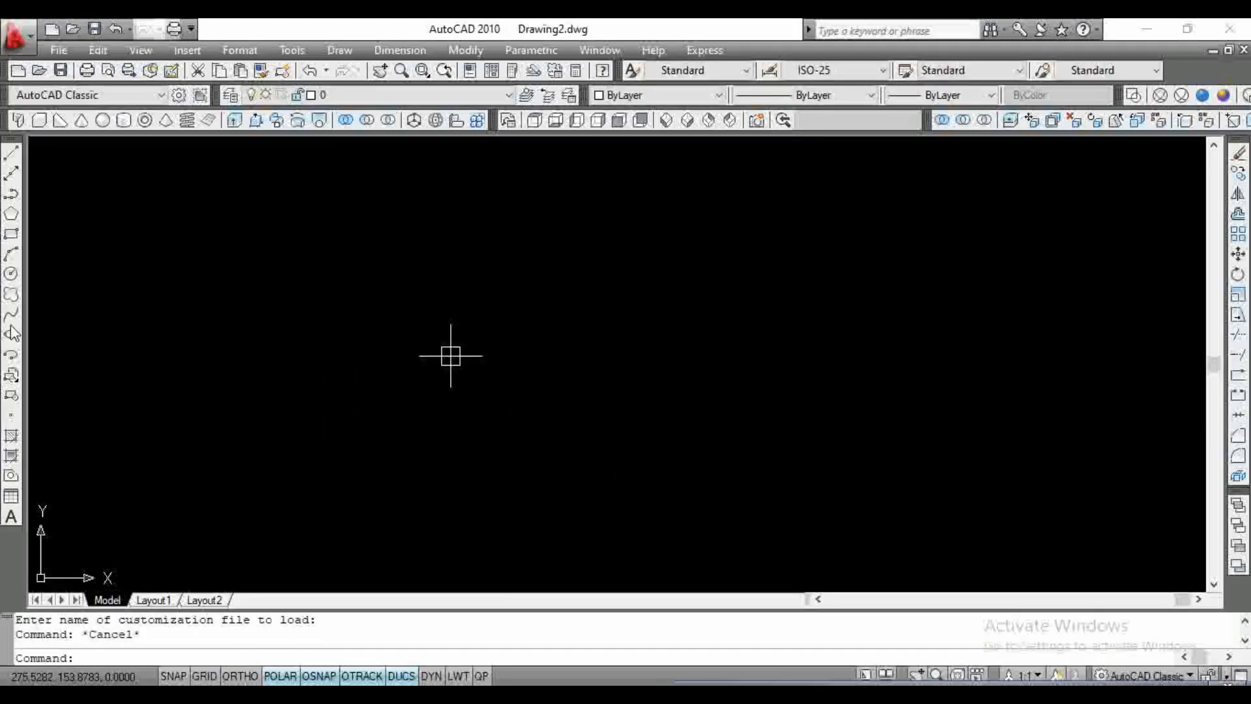
click(918, 441)
click(550, 322)
click(597, 424)
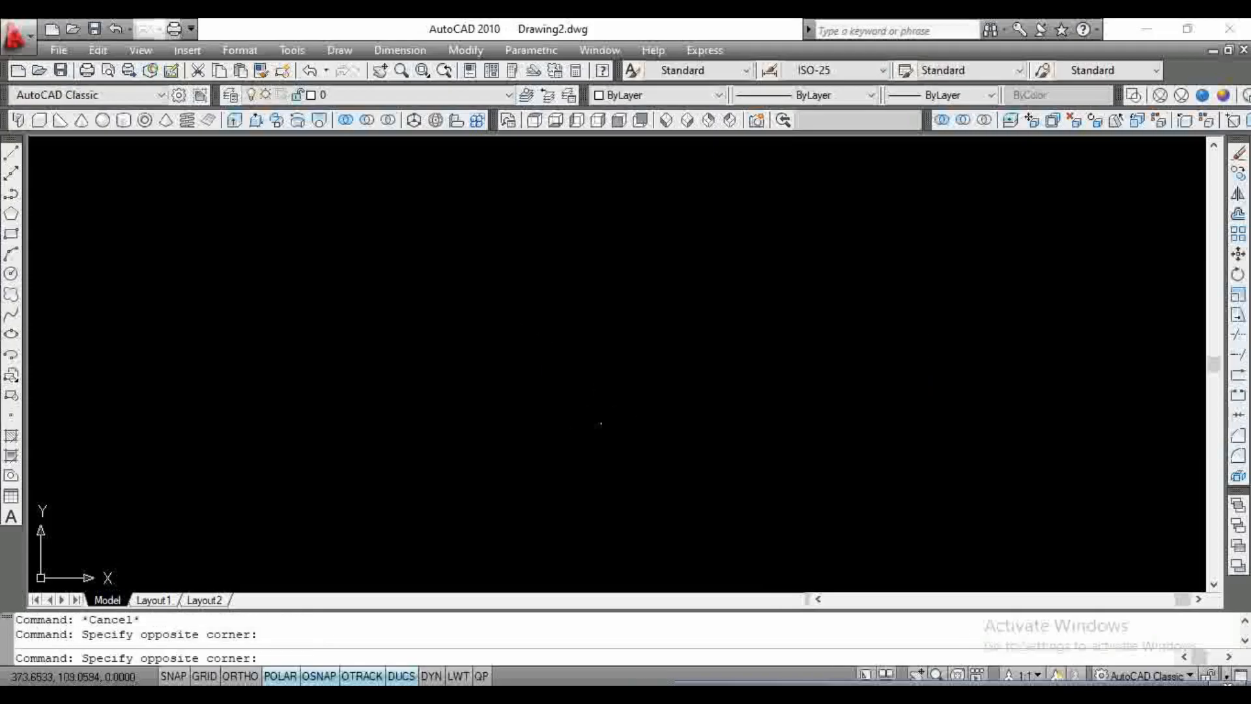
click(501, 325)
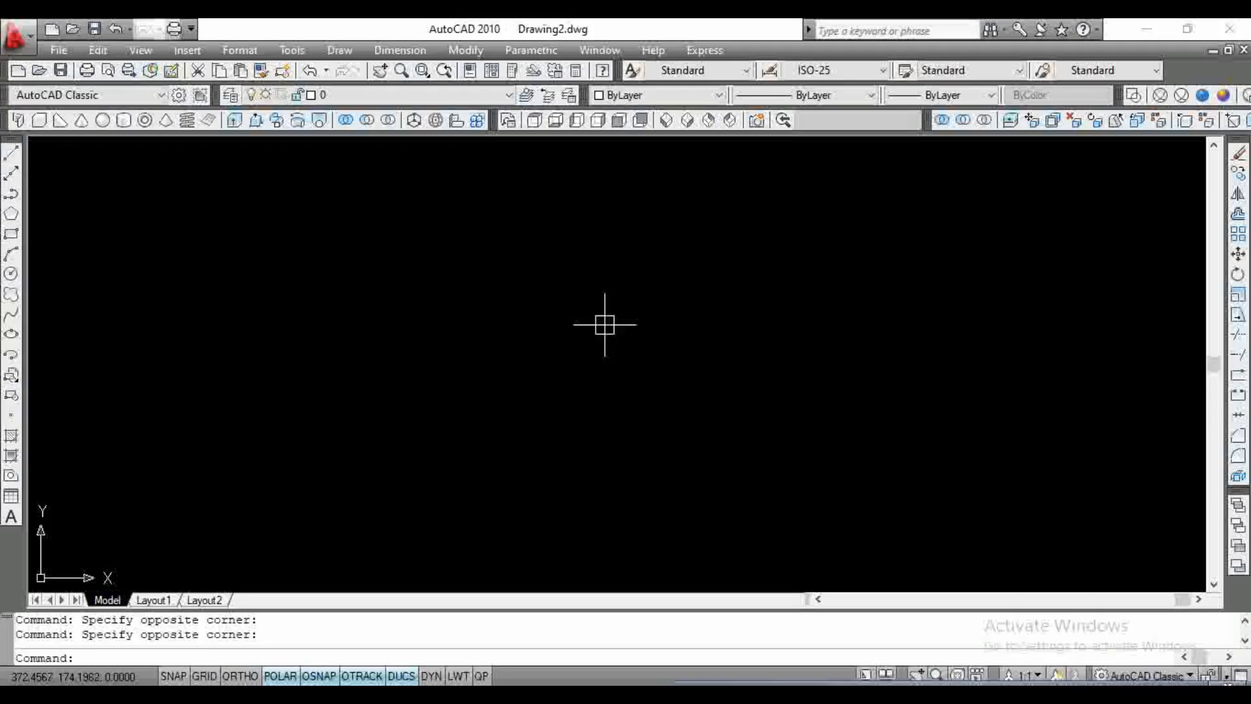
text(l)
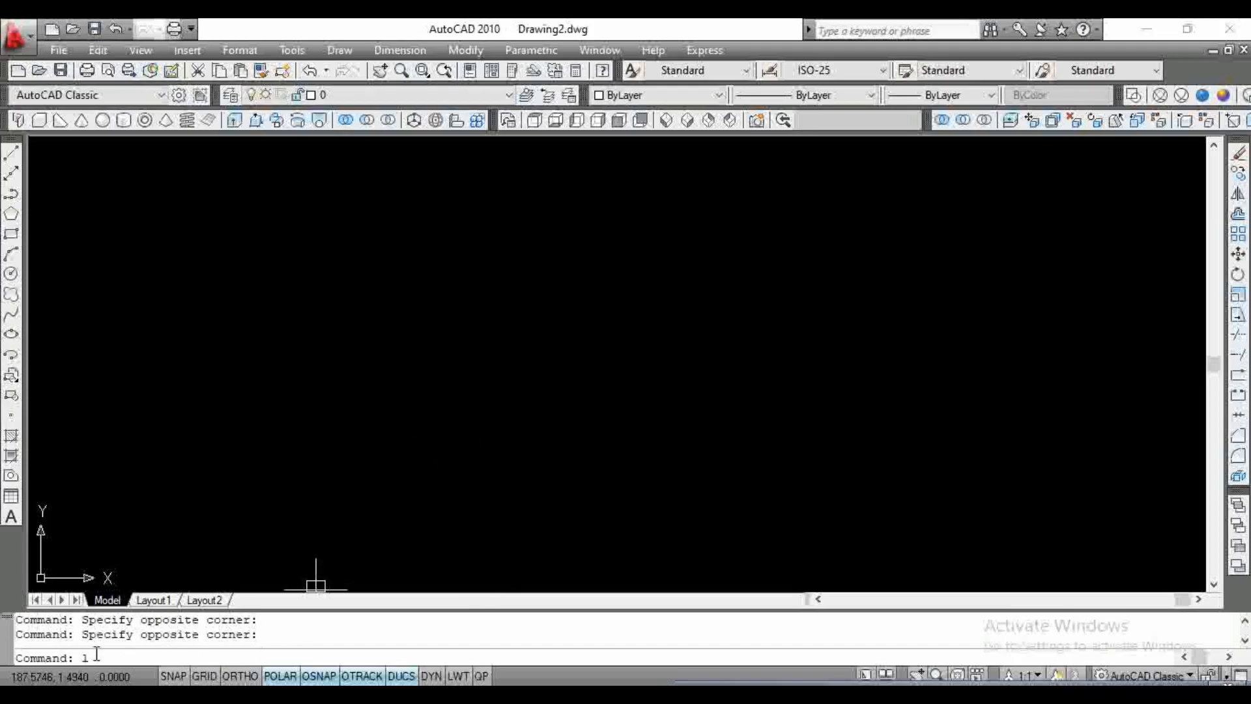
key(Return)
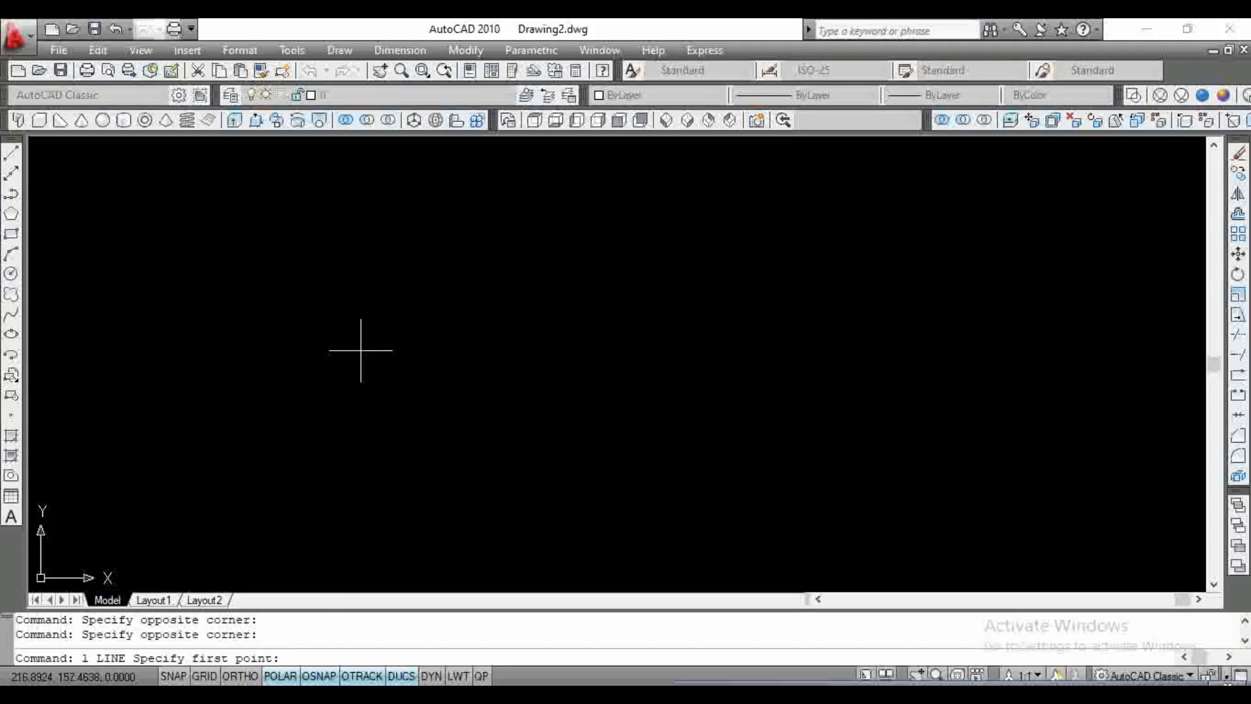
click(335, 306)
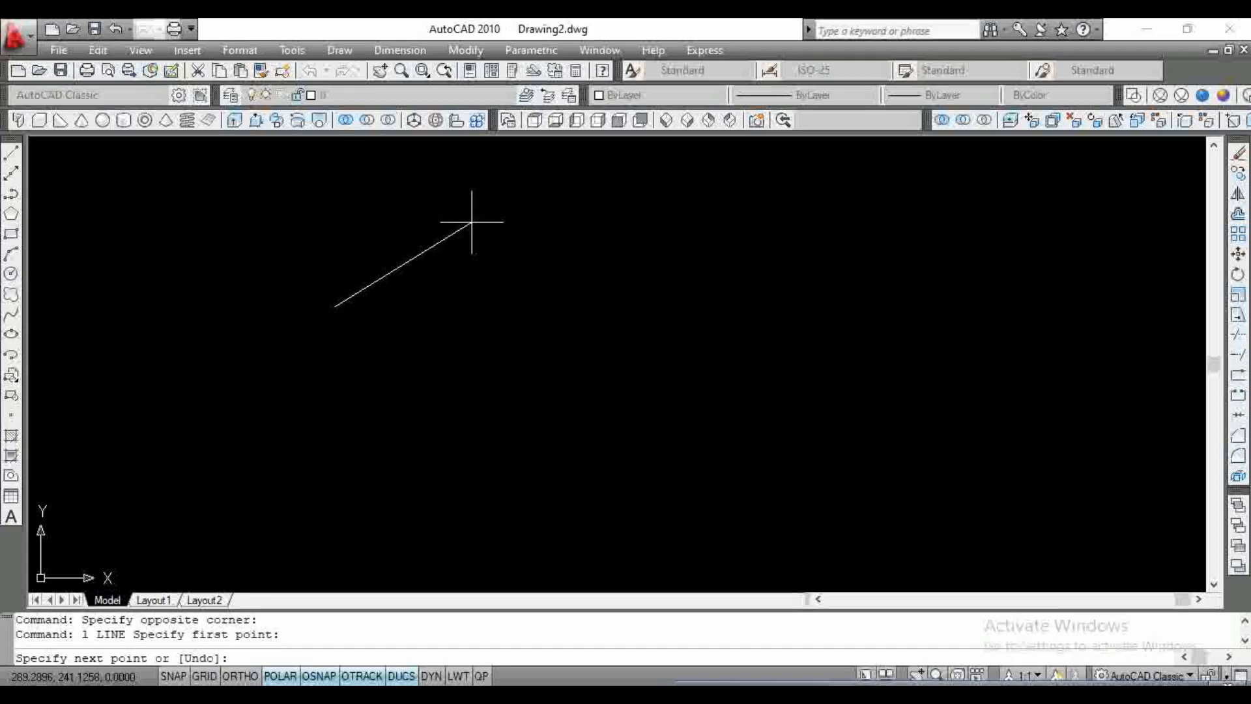
key(F8)
text(@50<)
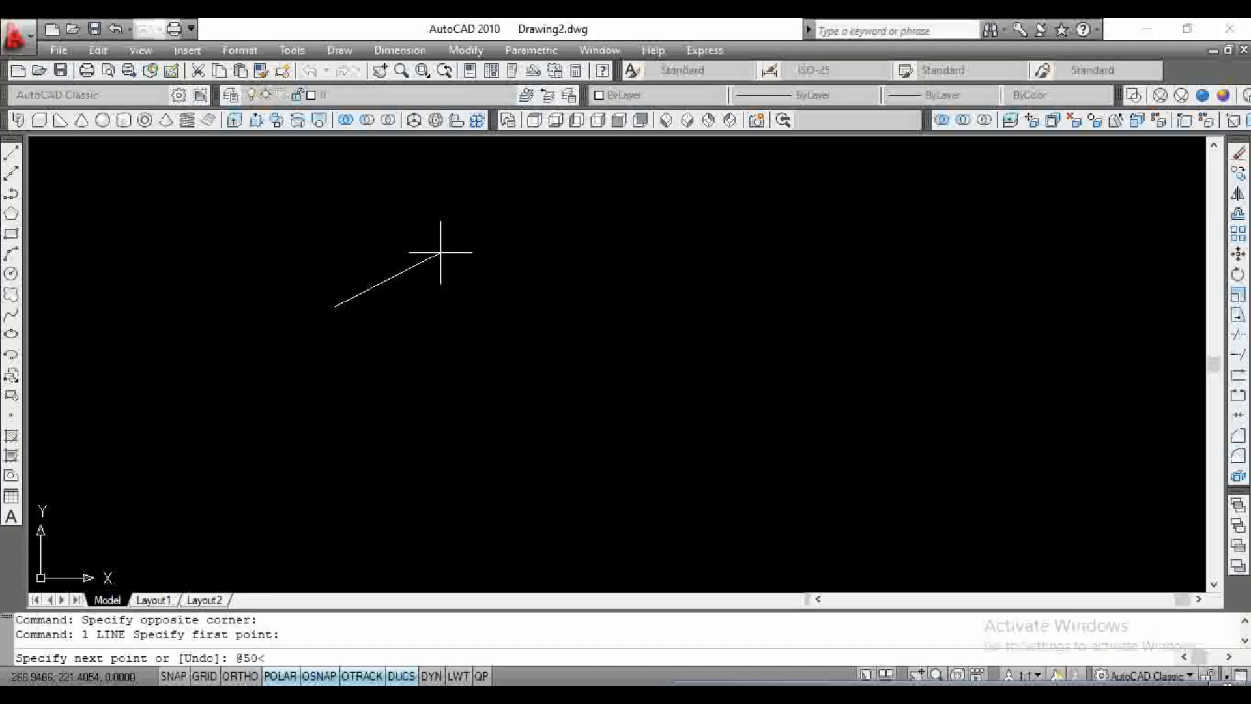
text(60)
key(Return)
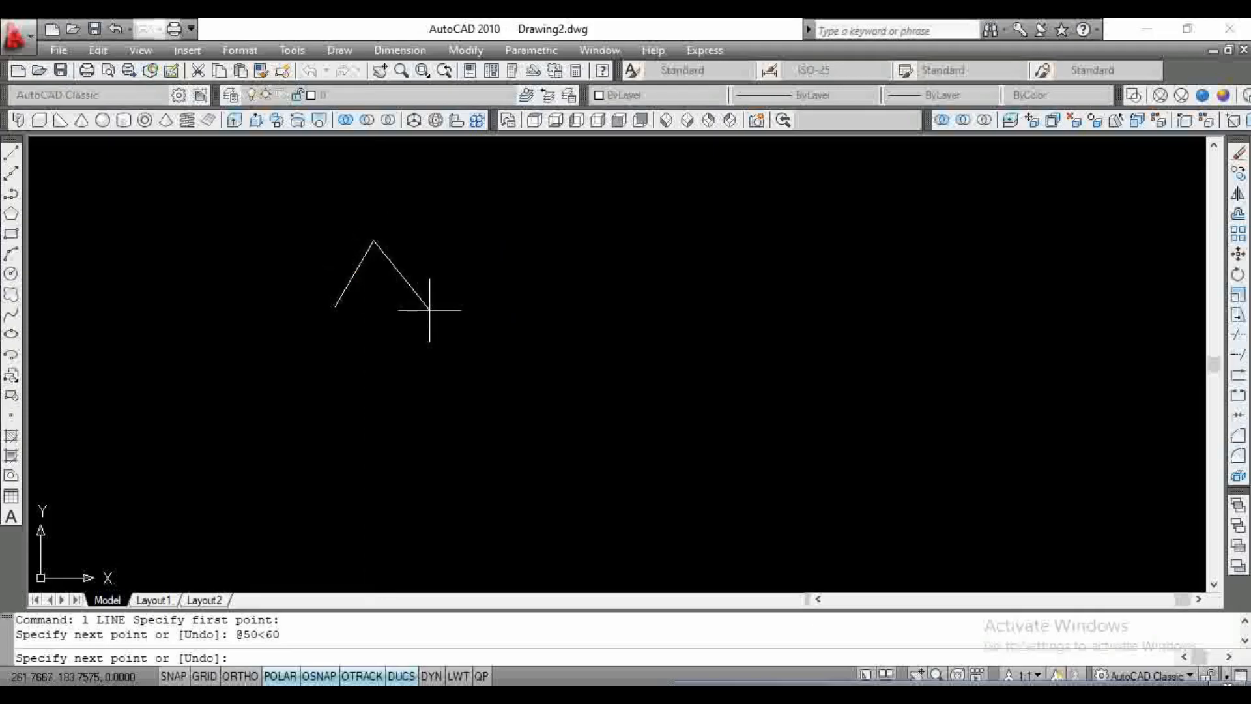
key(Escape)
Step: Draw a horizontal line extending rightwards from the lower end of the inclined line
scroll(340, 275, up, 3)
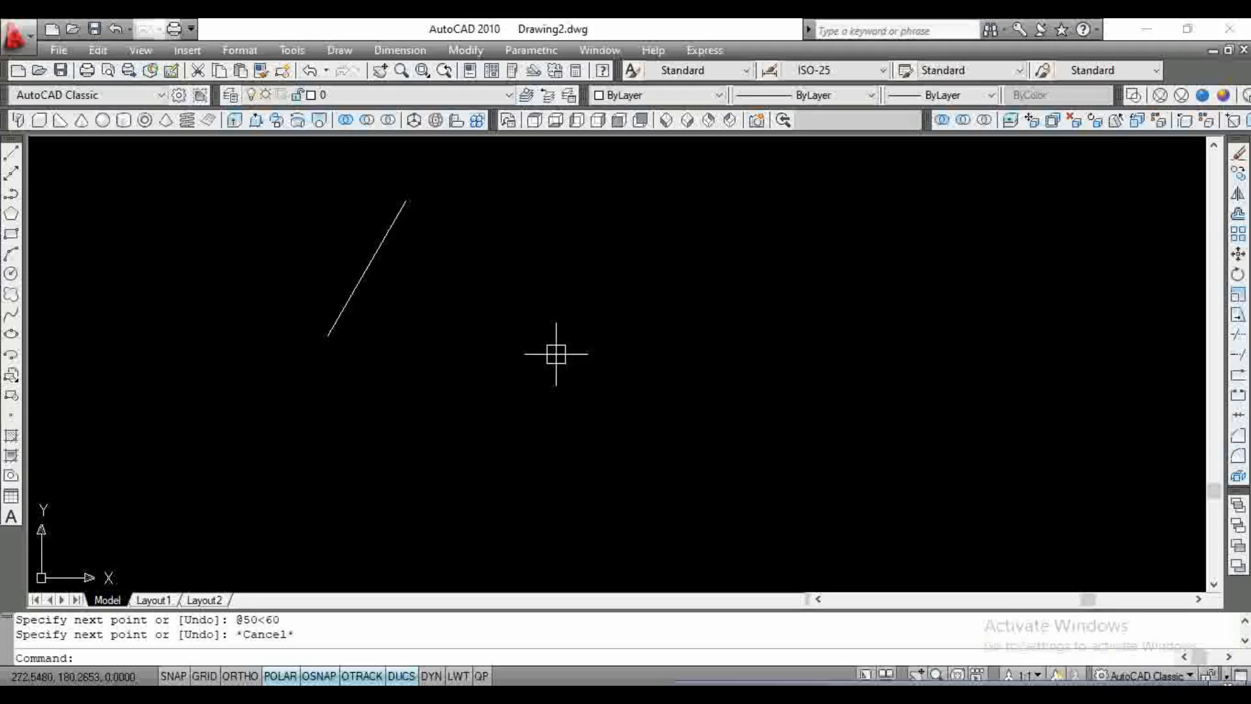
text(l)
key(Return)
click(328, 336)
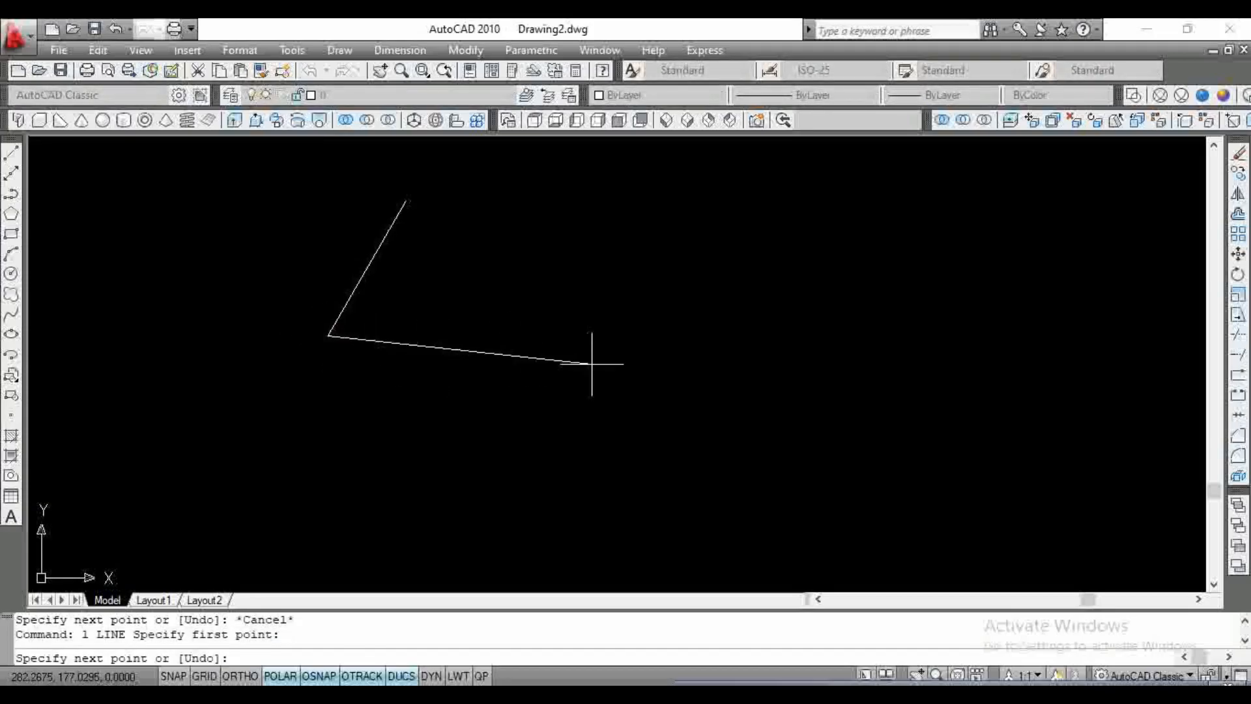
click(676, 335)
key(Return)
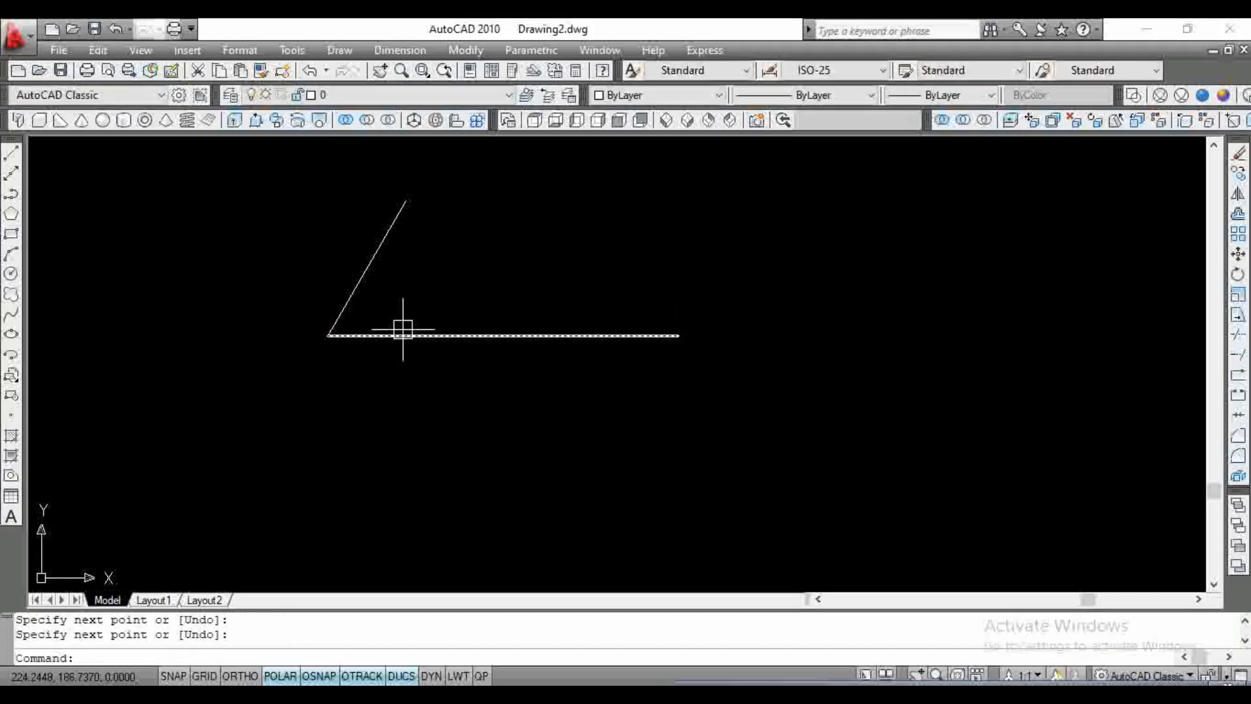
text(5)
key(space)
click(328, 336)
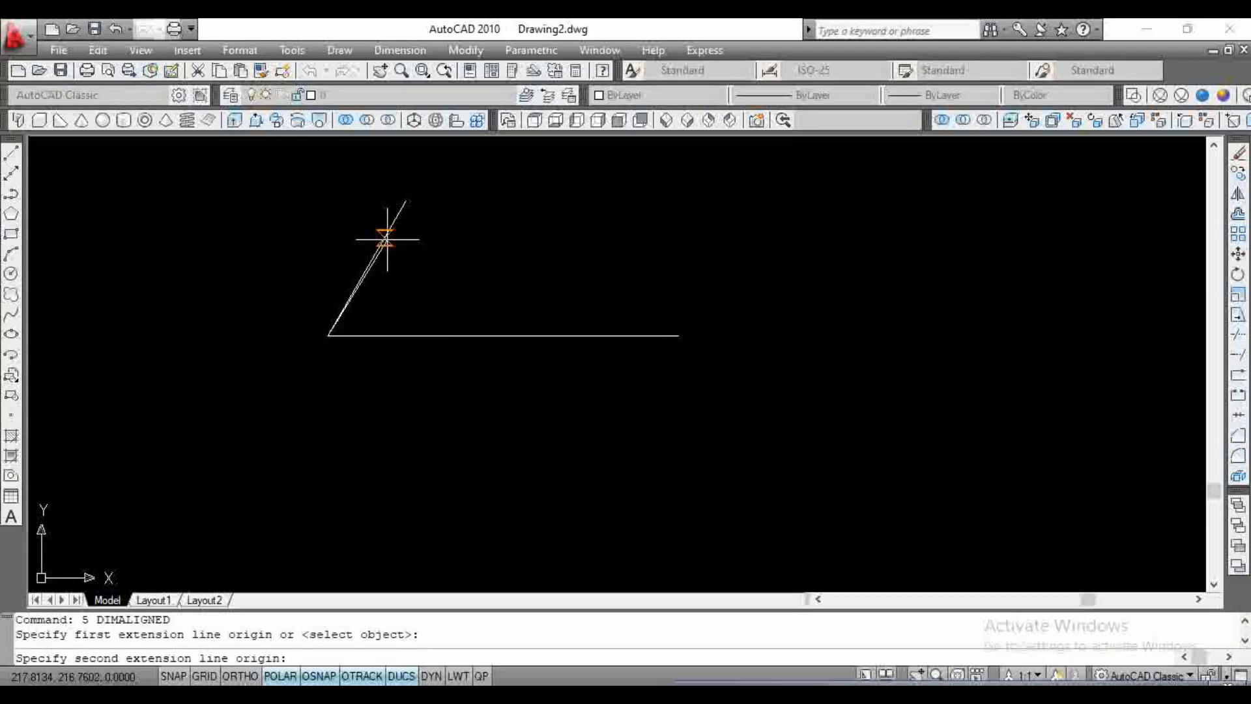
click(406, 206)
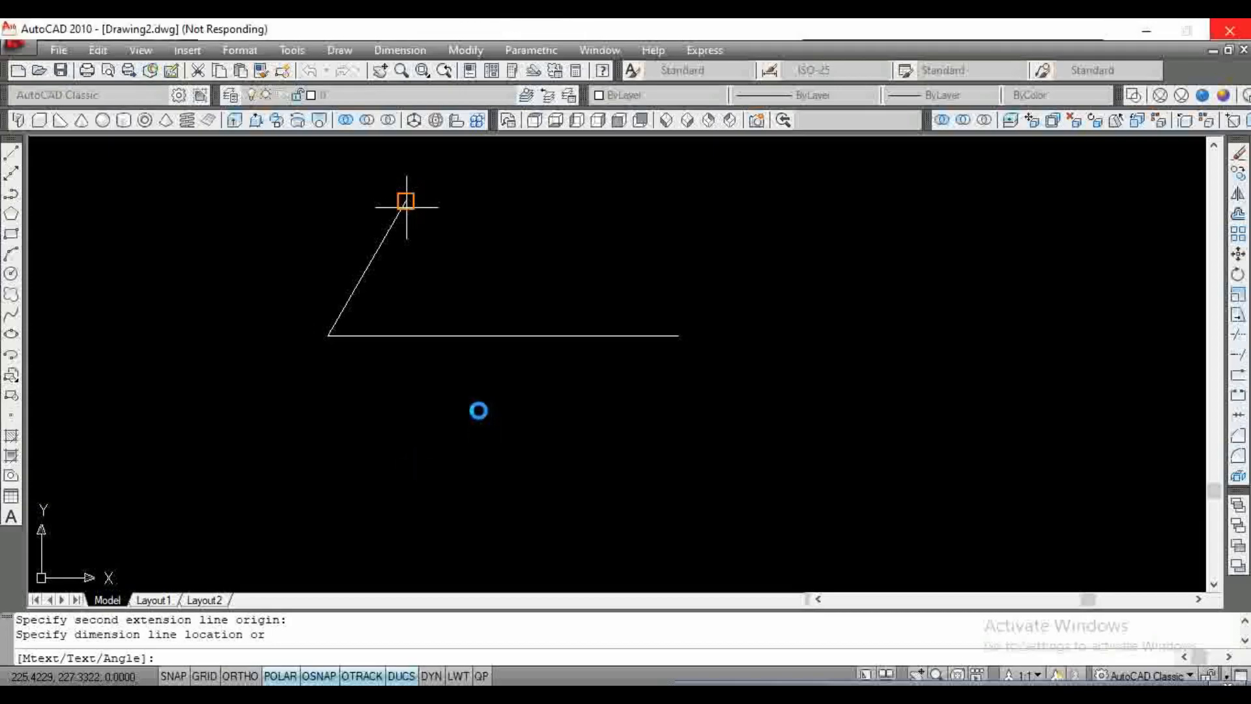
key(Escape)
key(Escape)
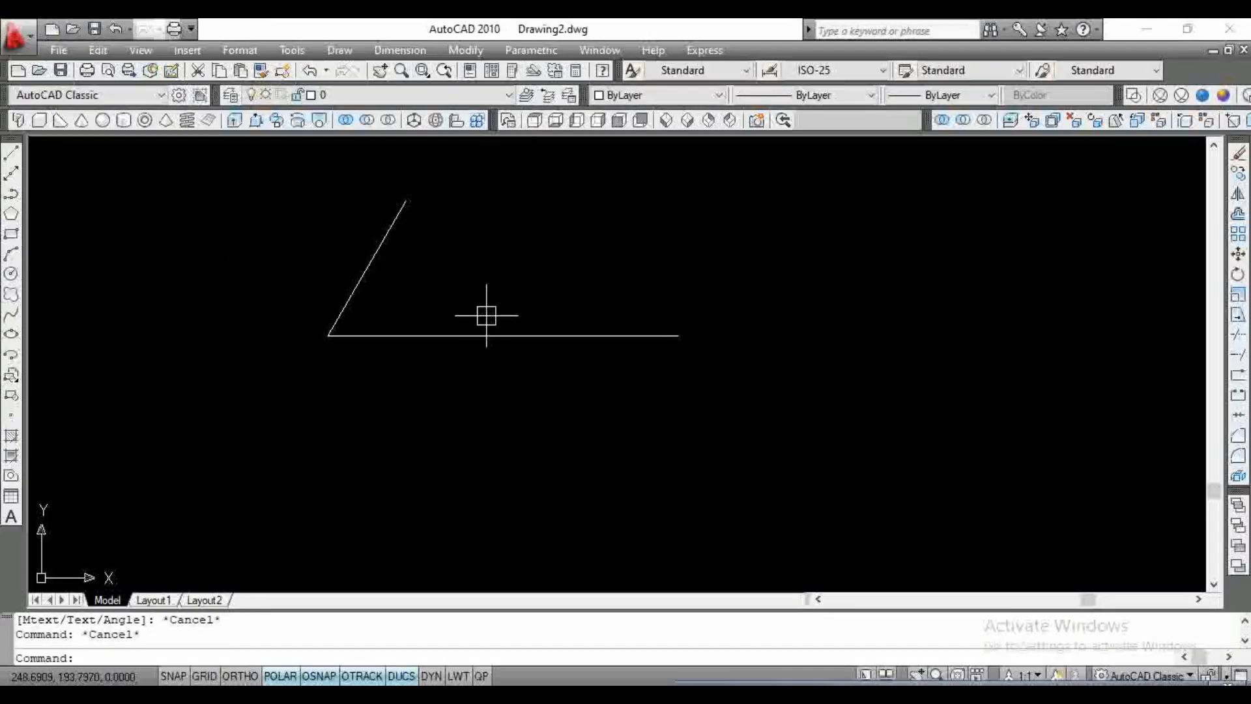
key(Escape)
Step: Add an aligned dimension along the inclined line, placed on its upper-left side
text(5)
key(space)
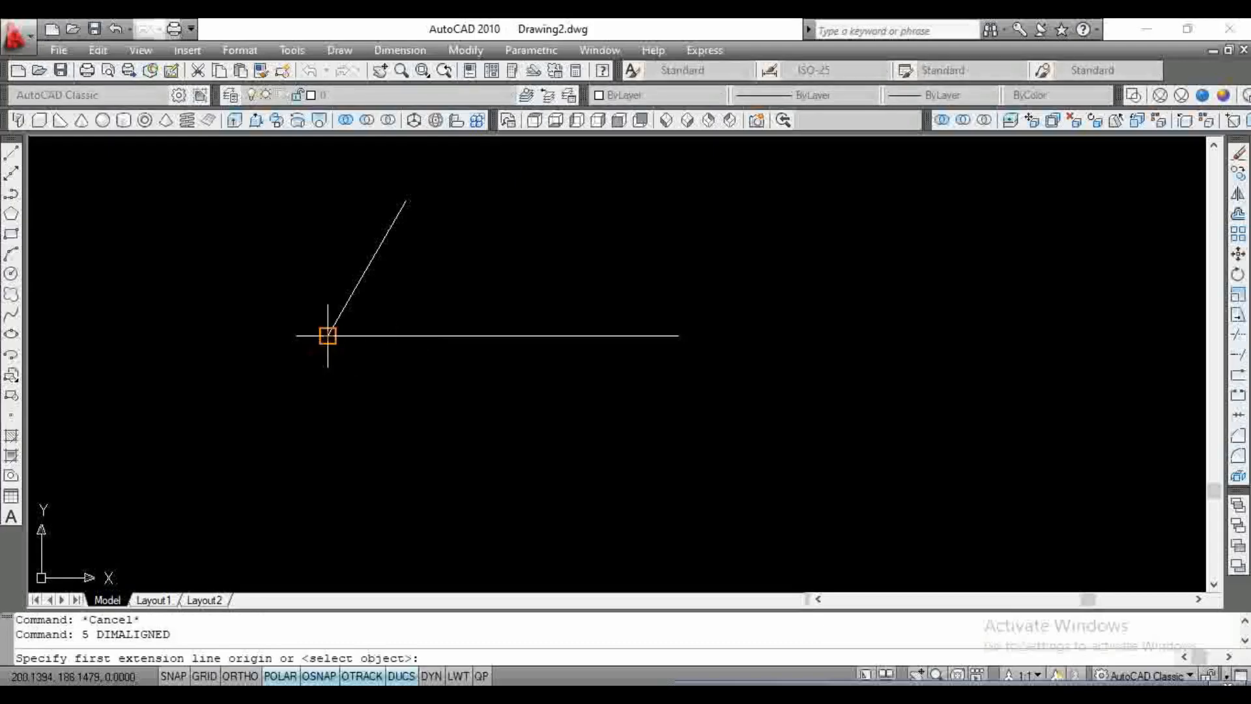
click(328, 336)
click(405, 202)
click(373, 212)
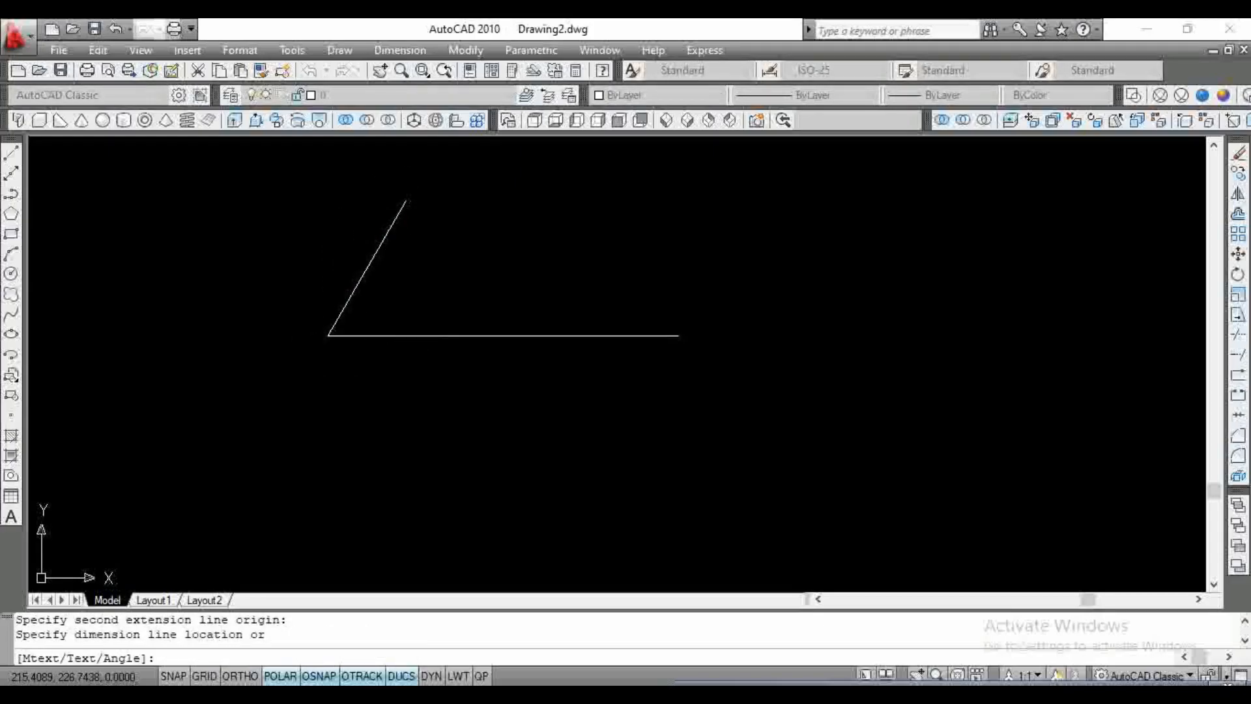
Step: Add an angular dimension between the inclined line and the horizontal line, placed inside the angle
click(385, 49)
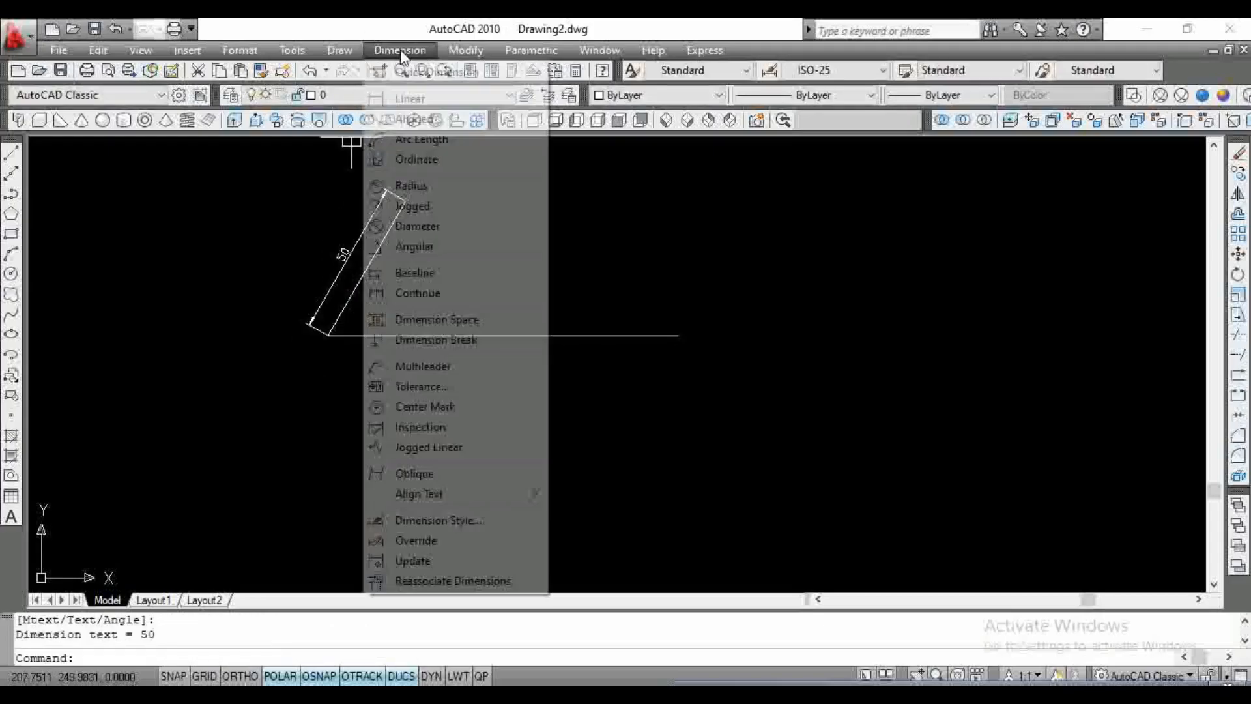
click(405, 246)
click(360, 288)
click(378, 335)
click(403, 303)
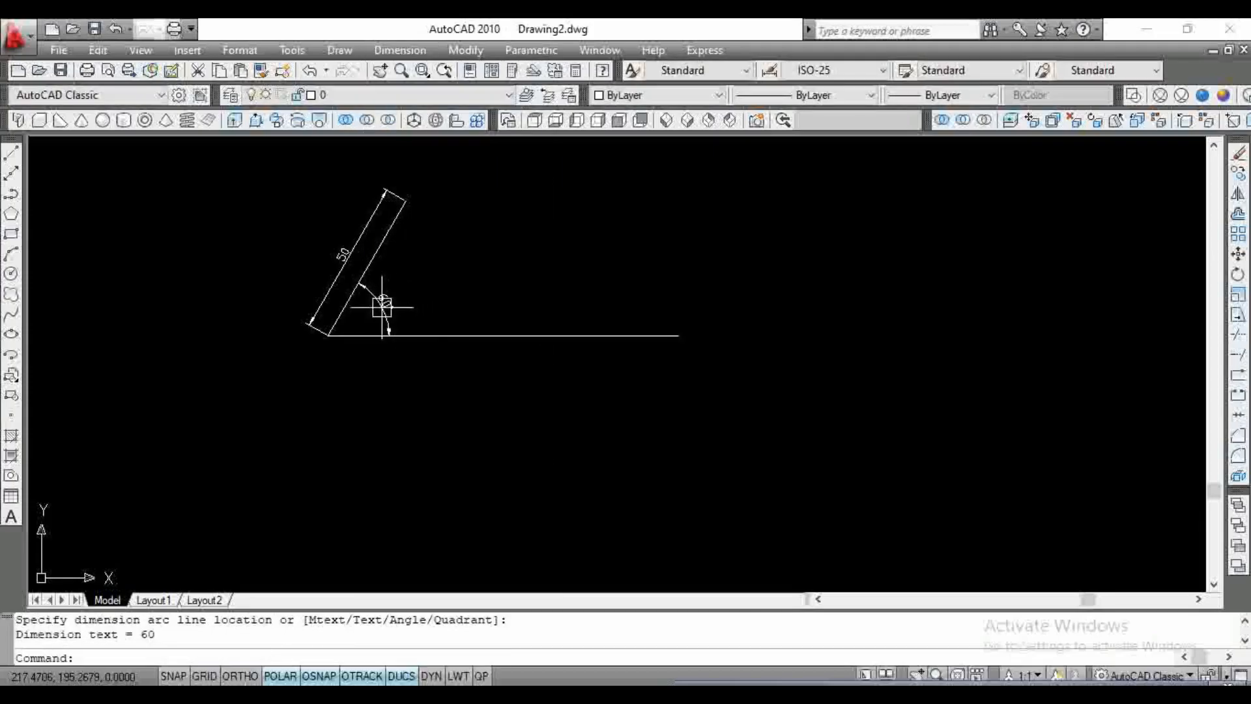
Step: Start a new line at a point on the horizontal line, between its midpoint and its right end
scroll(405, 260, up, 5)
scroll(411, 277, down, 2)
scroll(415, 287, down, 2)
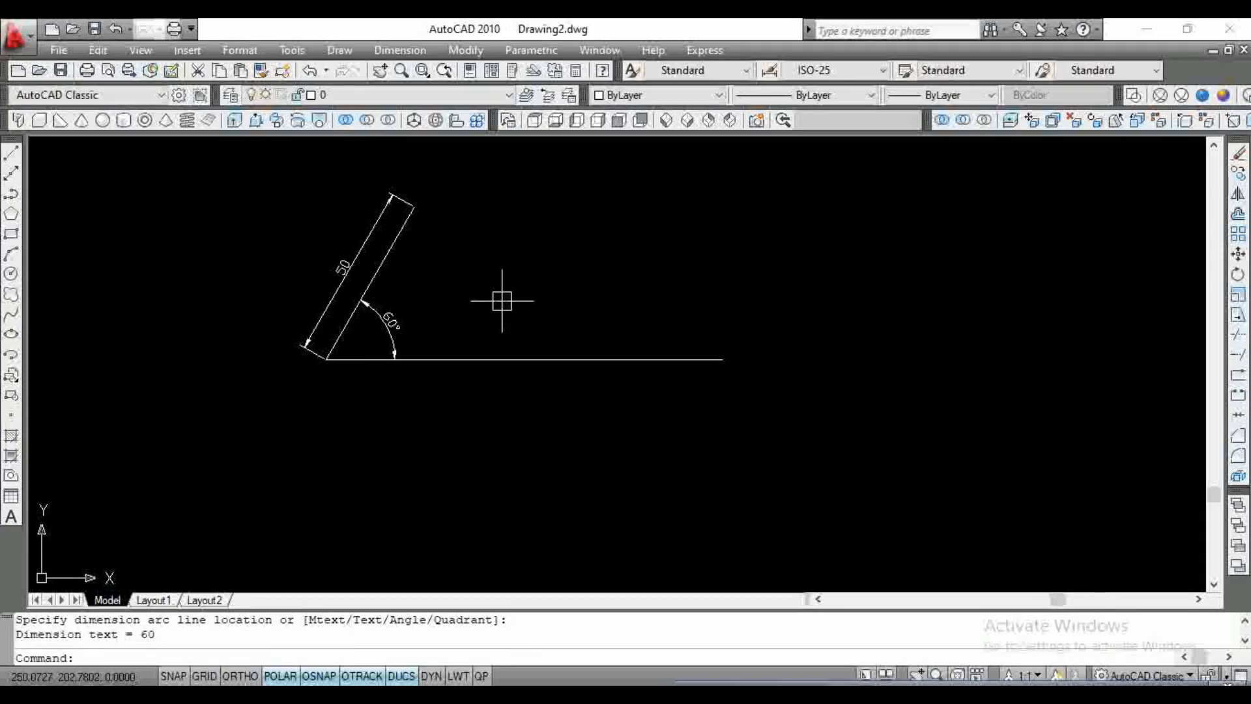
middle_drag(502, 299, 455, 315)
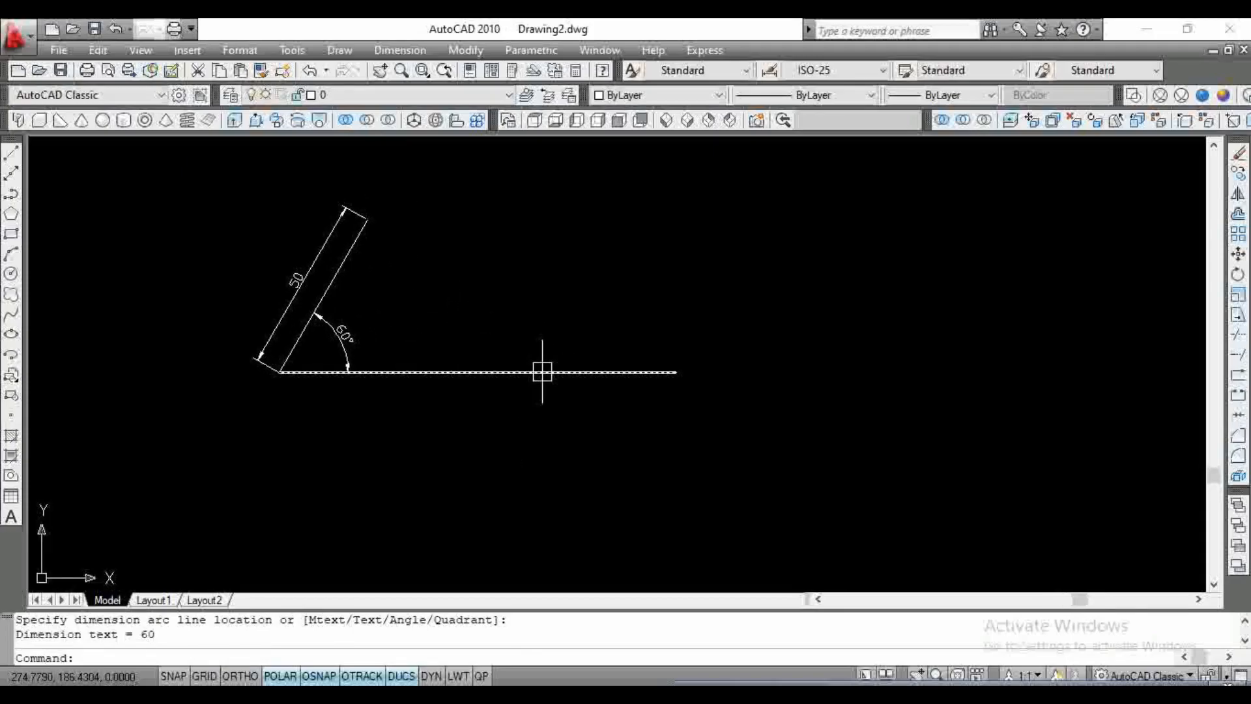
mouse_move(584, 375)
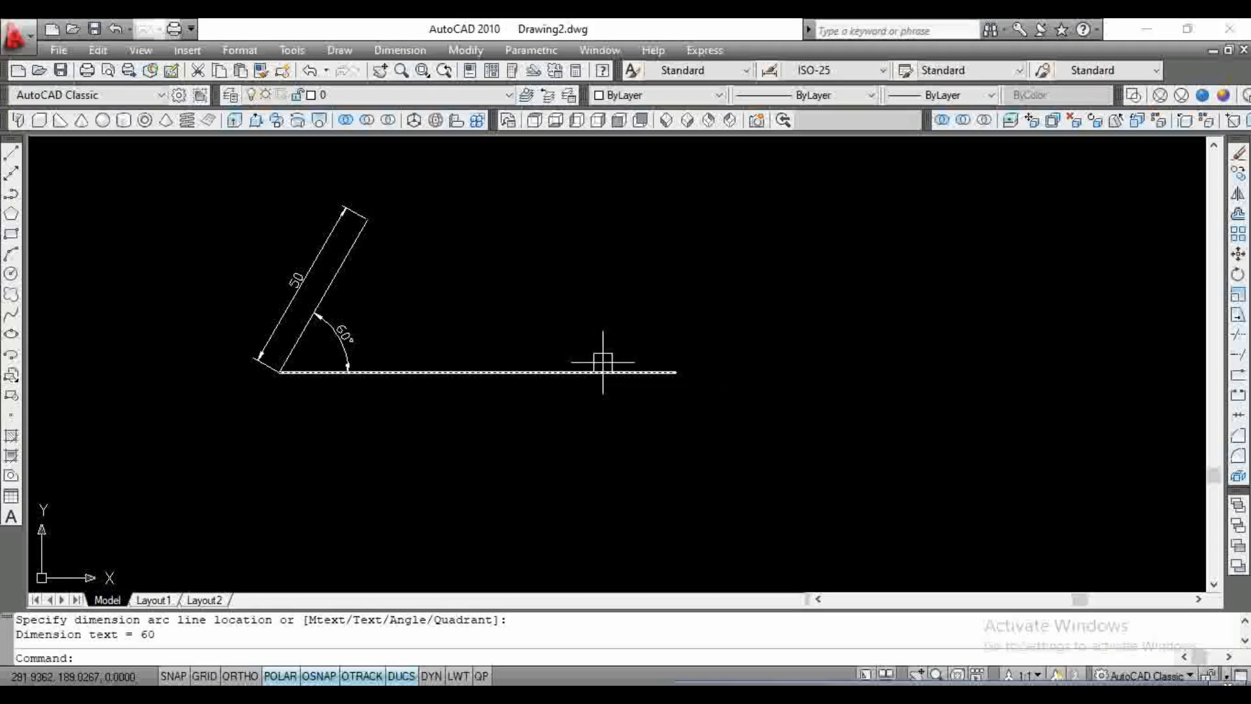
text(l)
key(Return)
click(554, 373)
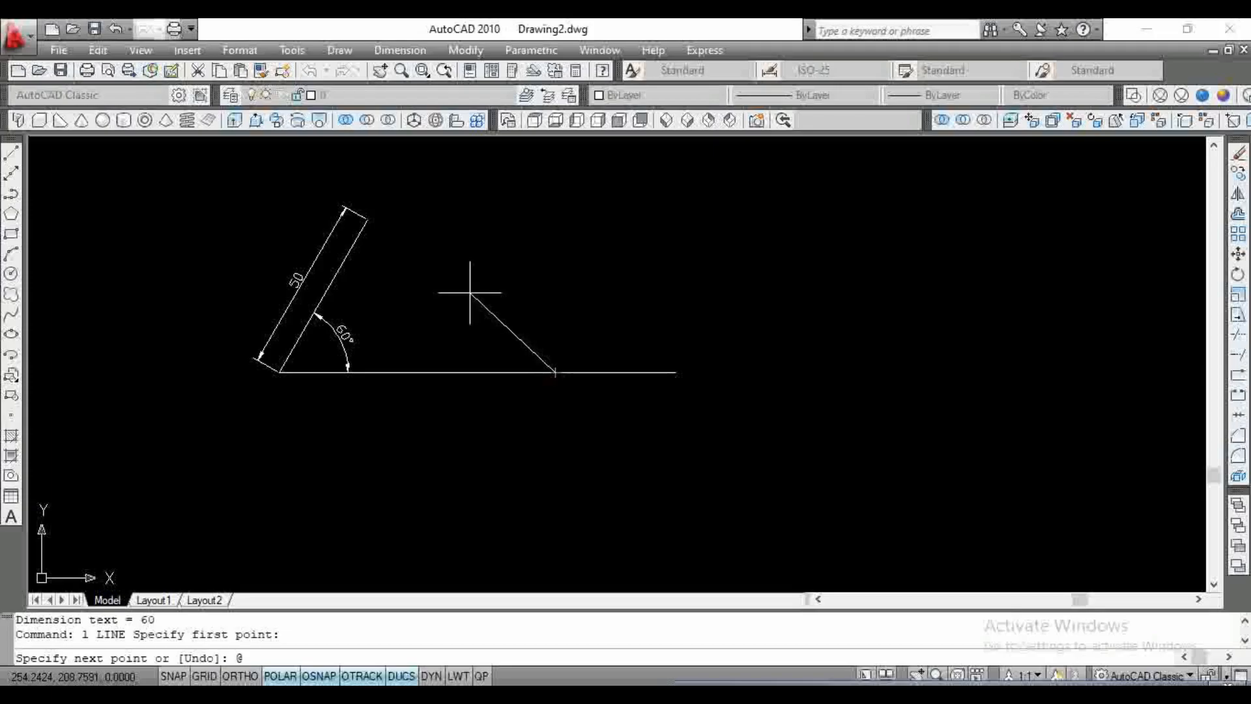
text(60)
text(>45)
key(Return)
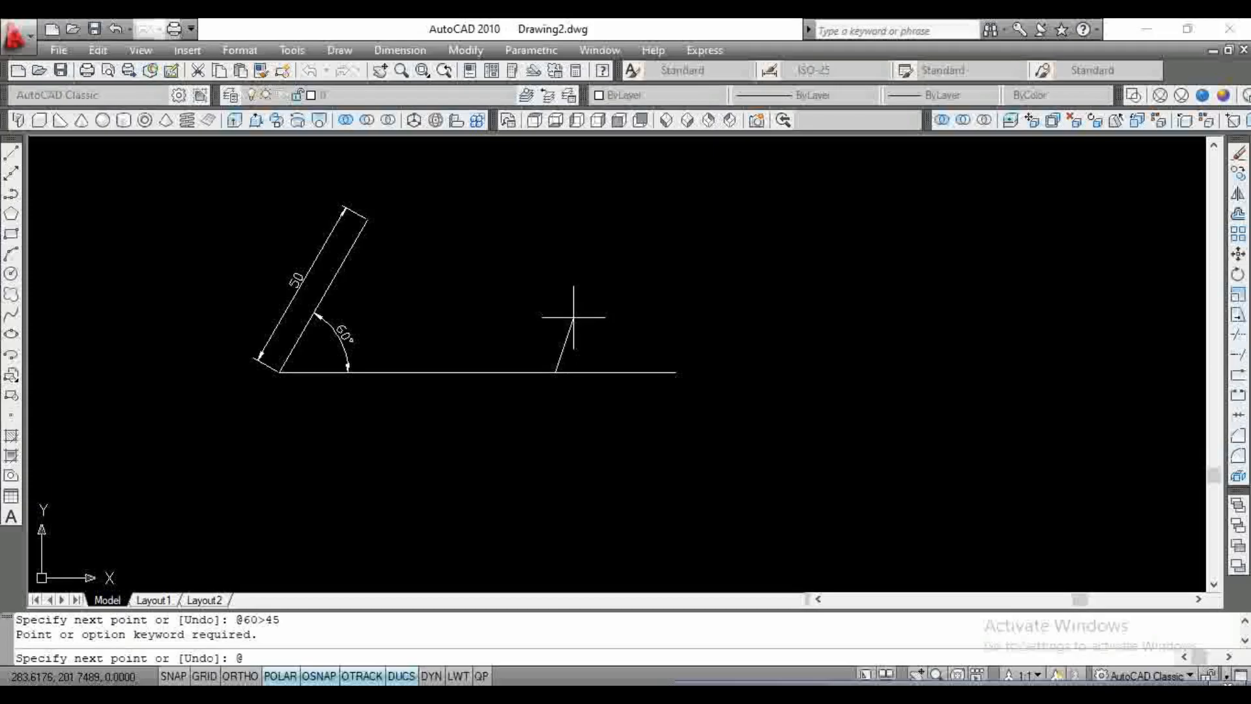
text(@60<-45)
key(Return)
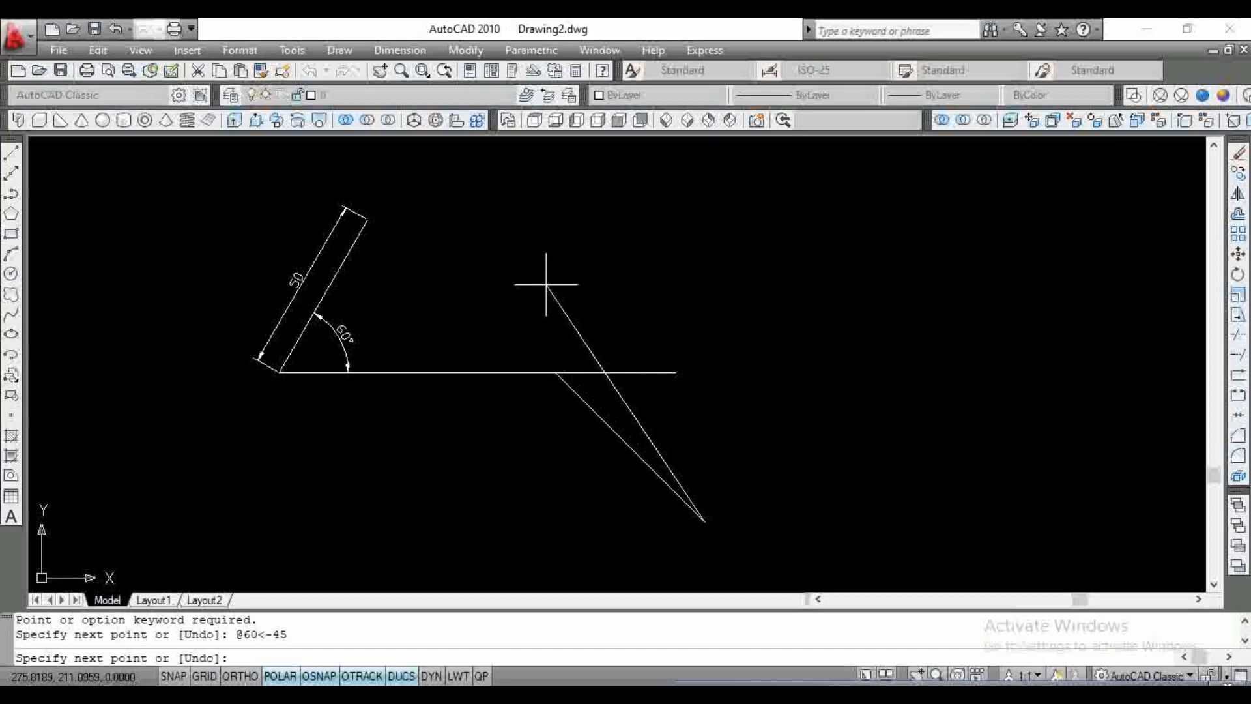
key(ctrl+z)
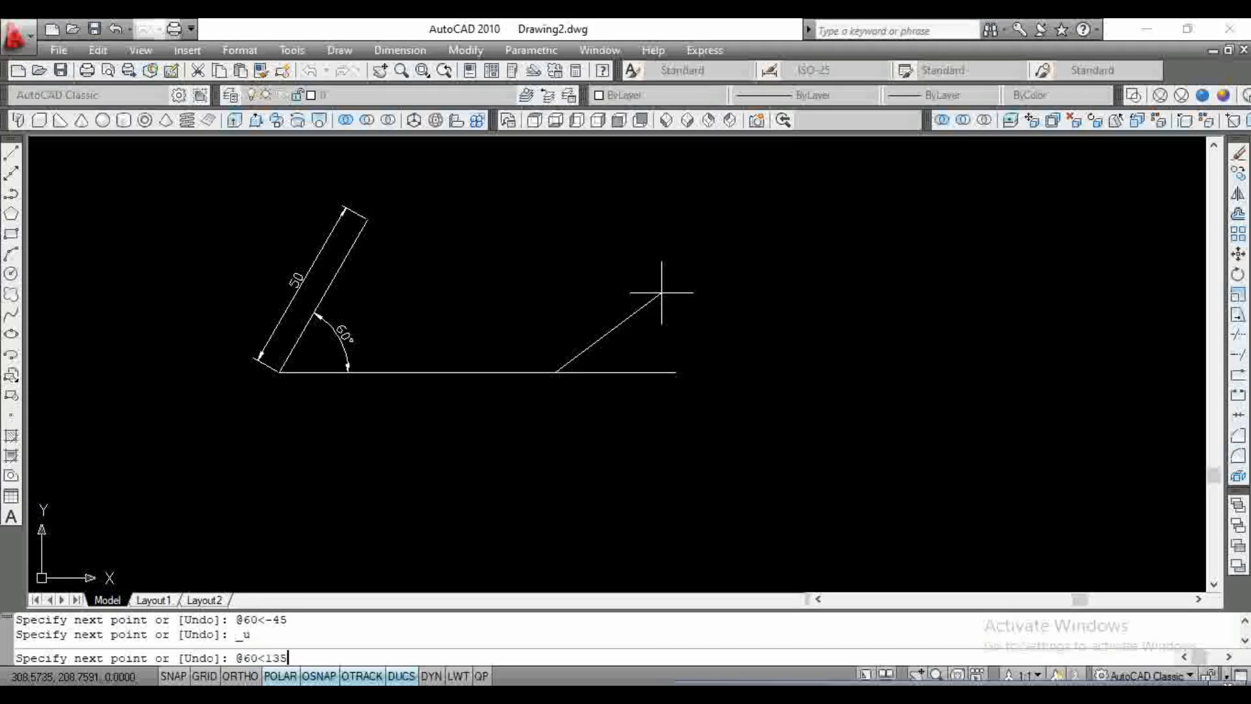
text(@60<135)
key(Return)
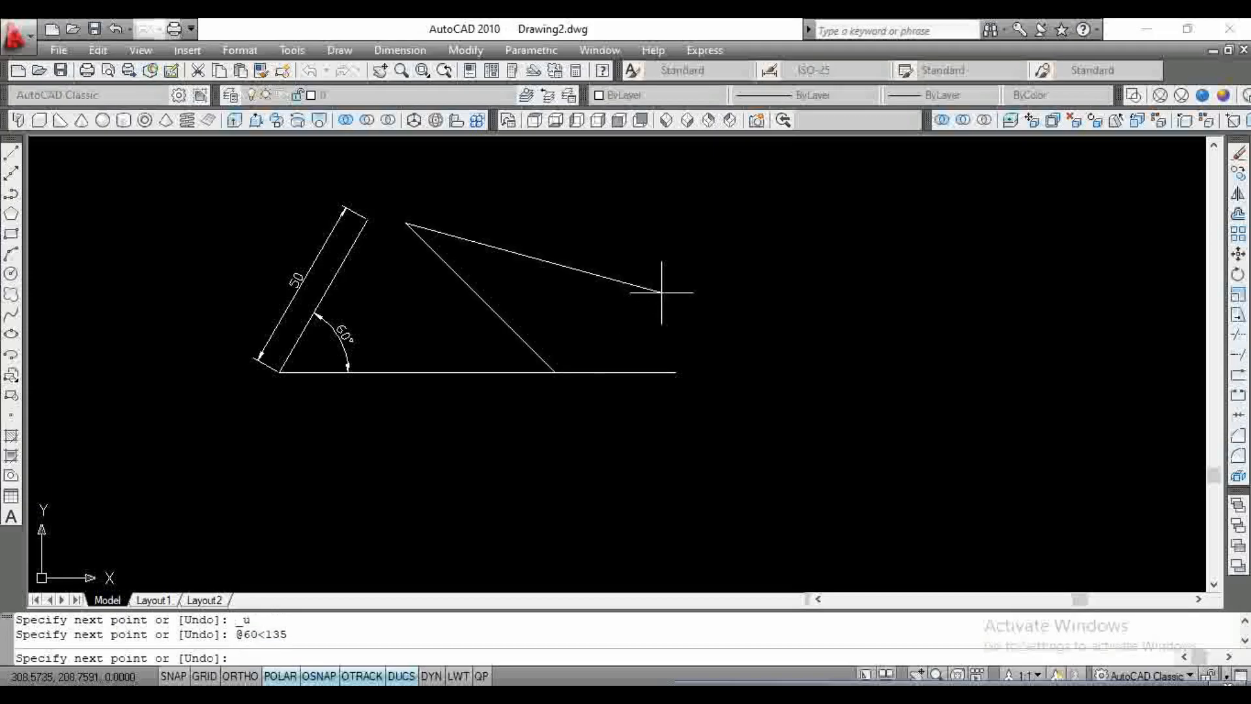
Step: End the line, turn on Ortho mode, and erase all the lines and dimensions in the drawing
key(Escape)
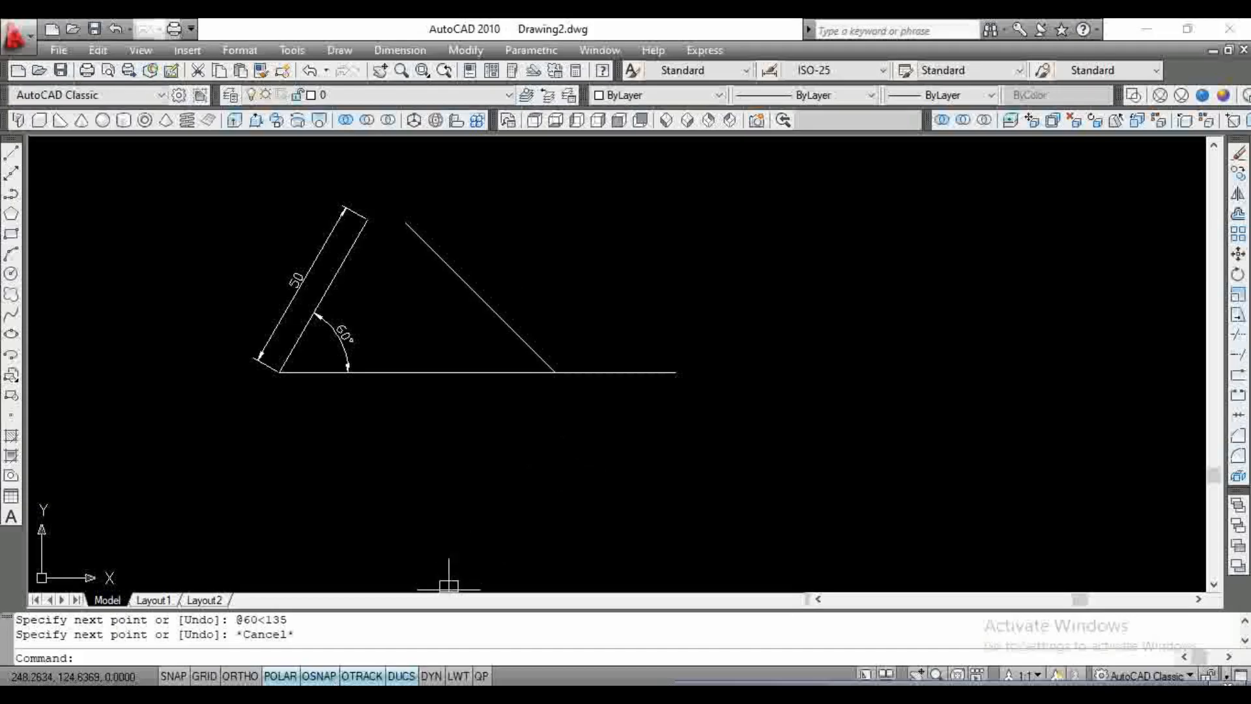
click(248, 678)
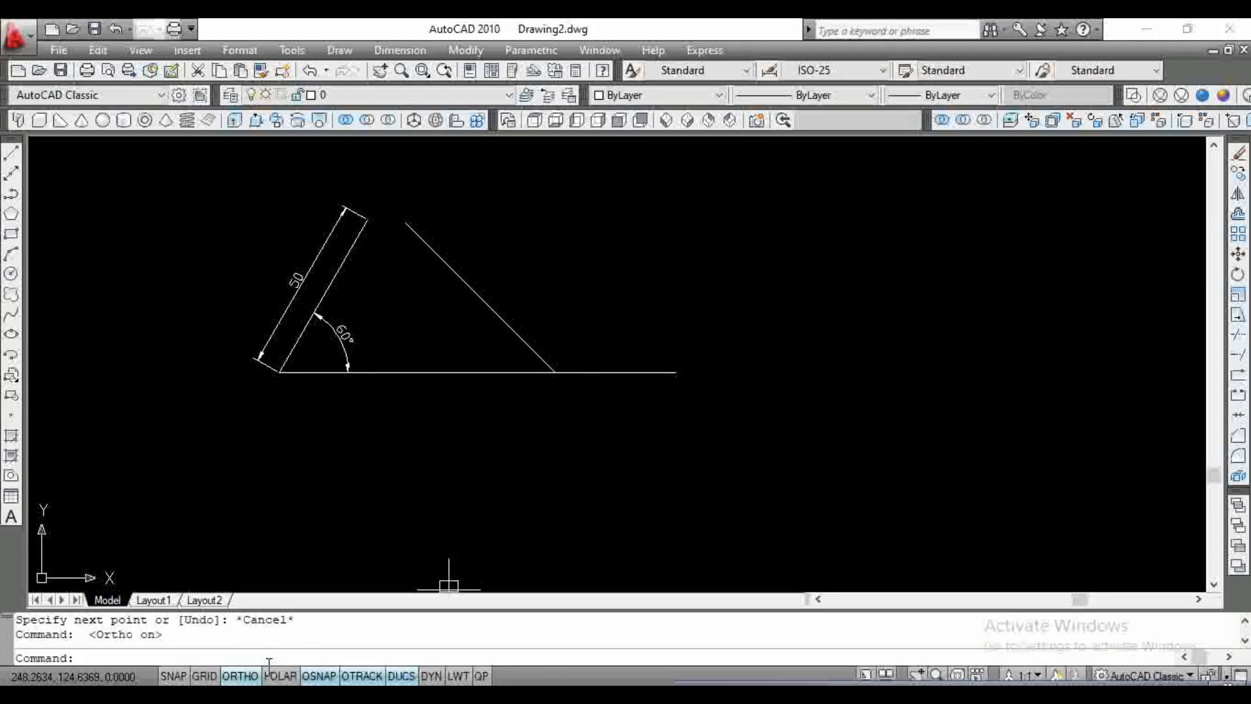
click(740, 407)
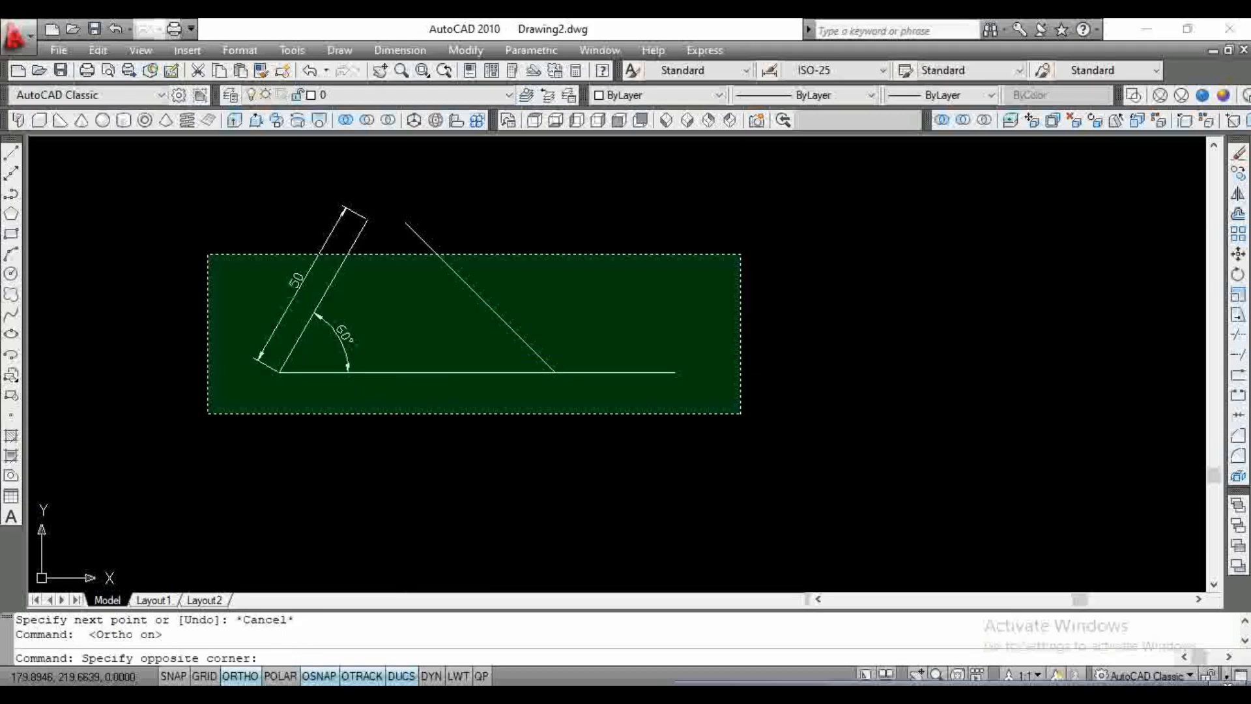
click(206, 254)
key(Delete)
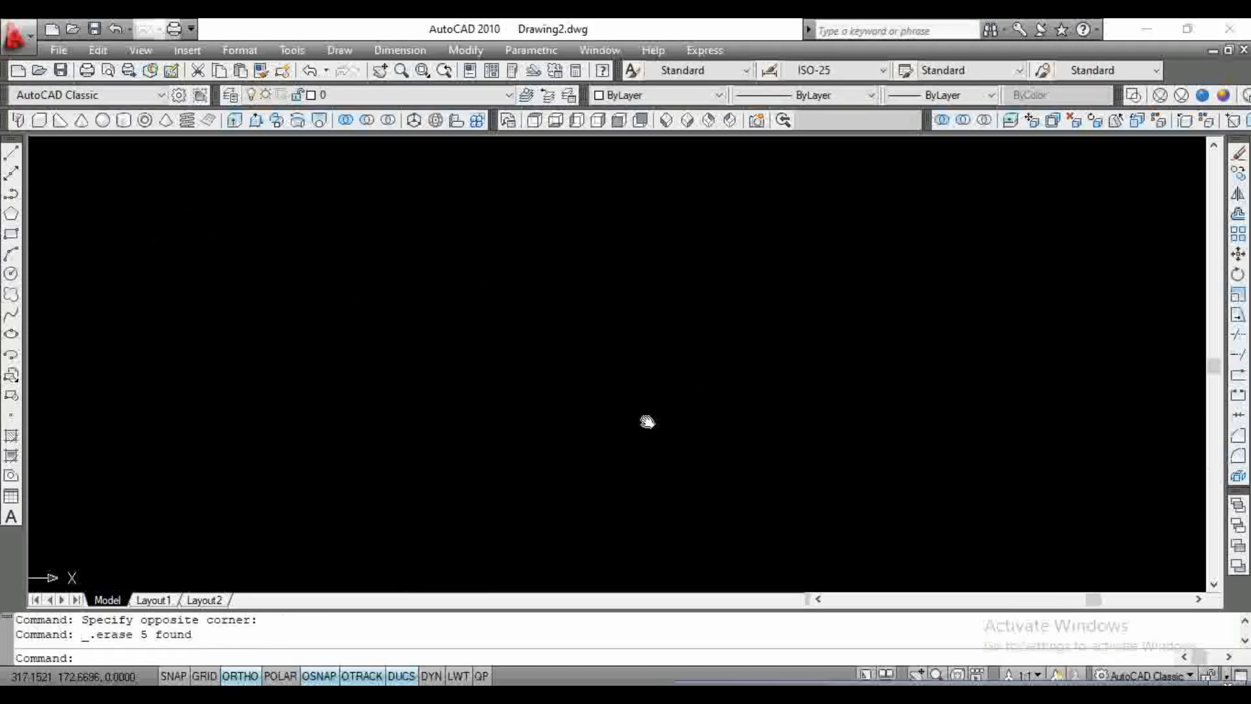
Step: Draw a stepped outline from a free start point with Ortho segments 45 up, 10 right, 15 down, 12 right and 10 down
text(l)
key(Return)
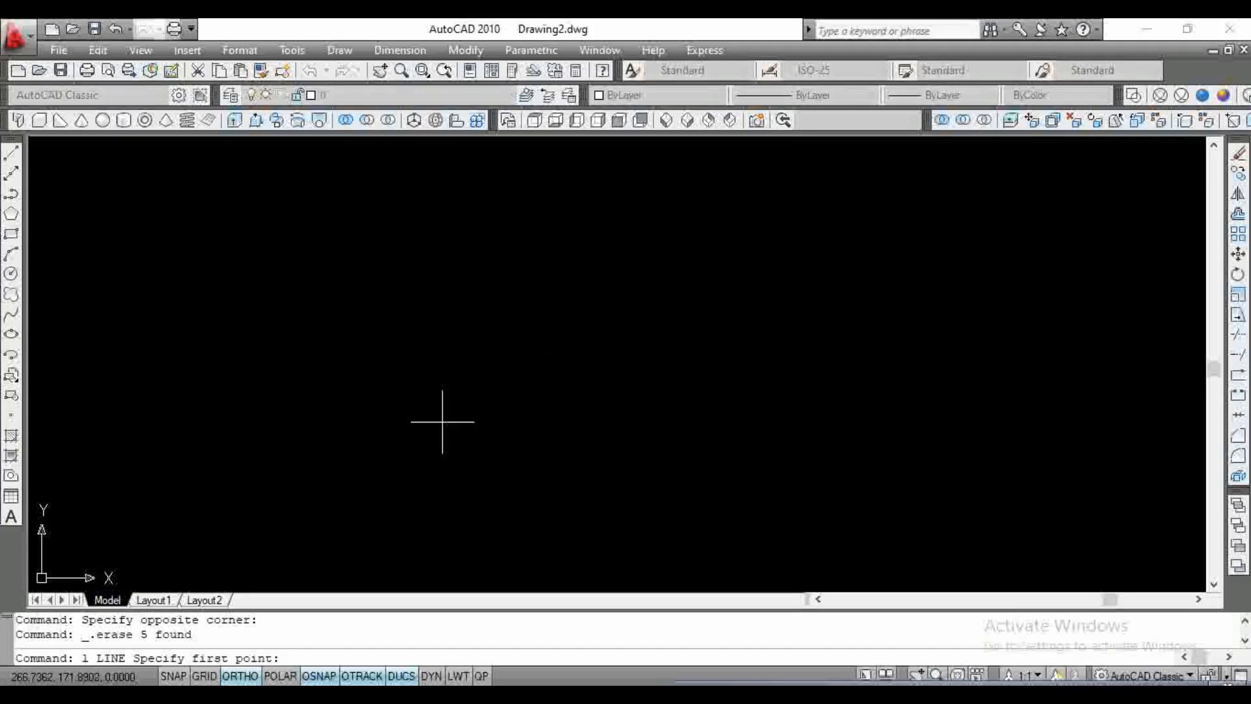
click(431, 435)
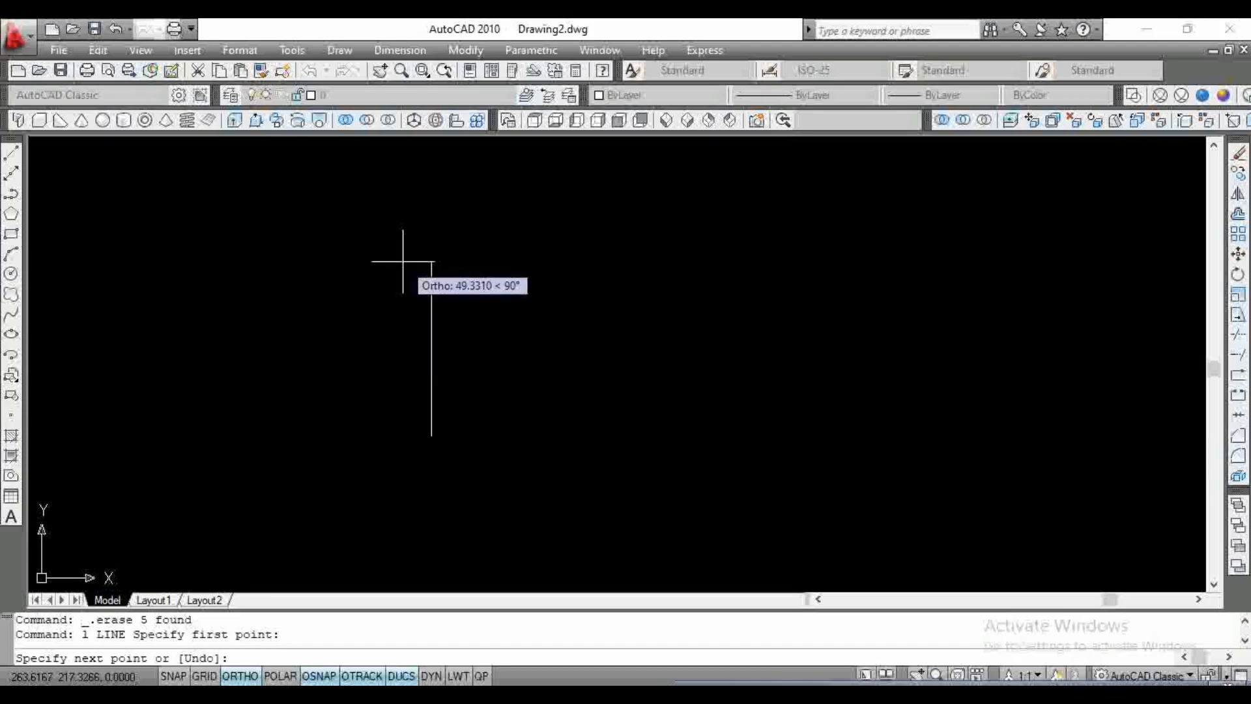
key(Return)
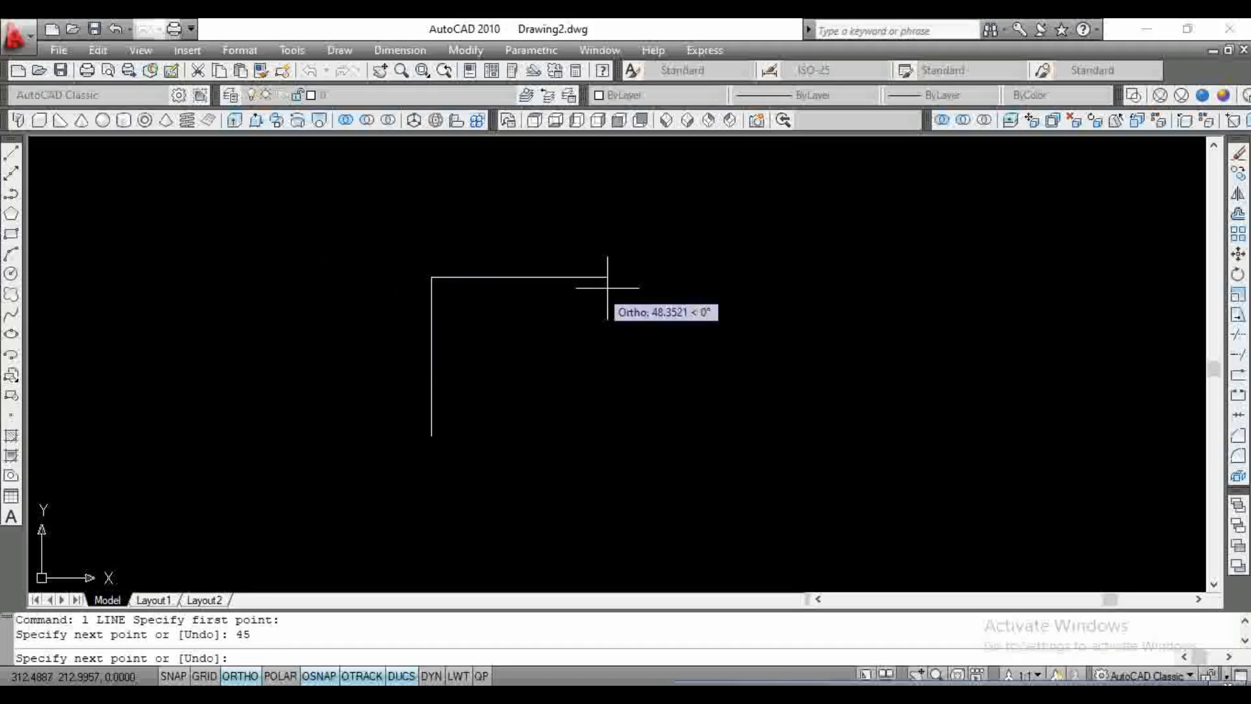
text(10)
key(Return)
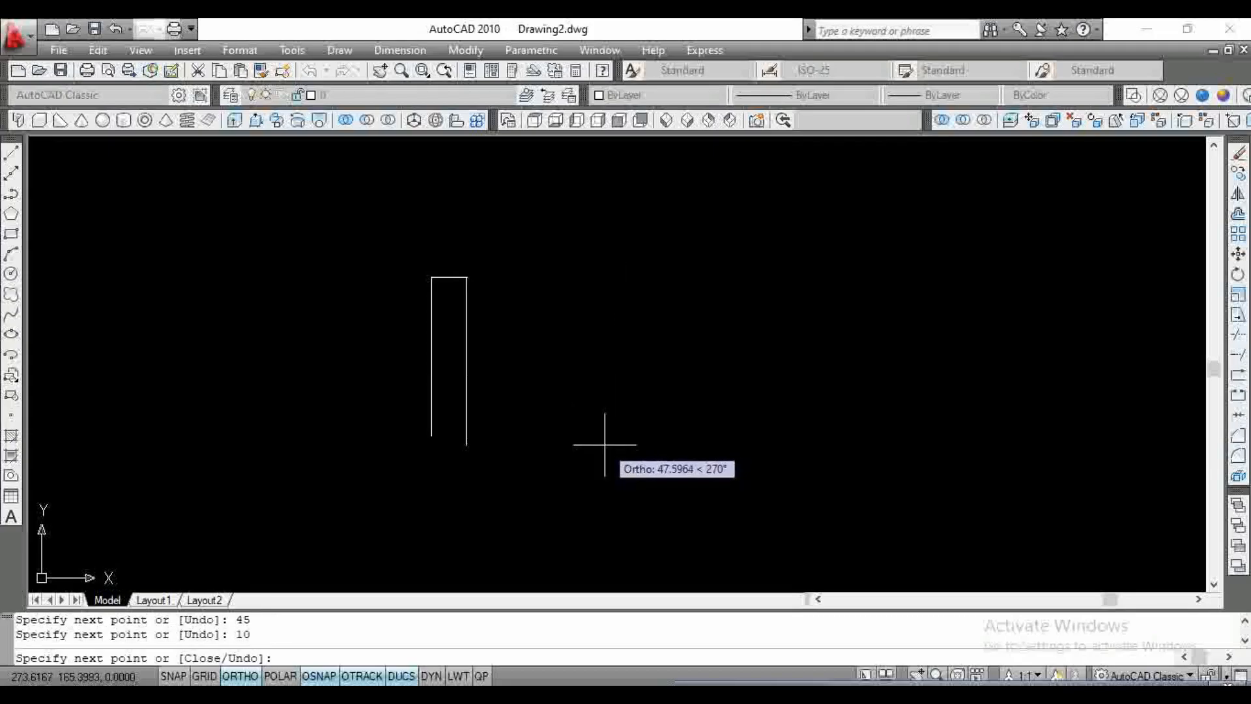
key(Return)
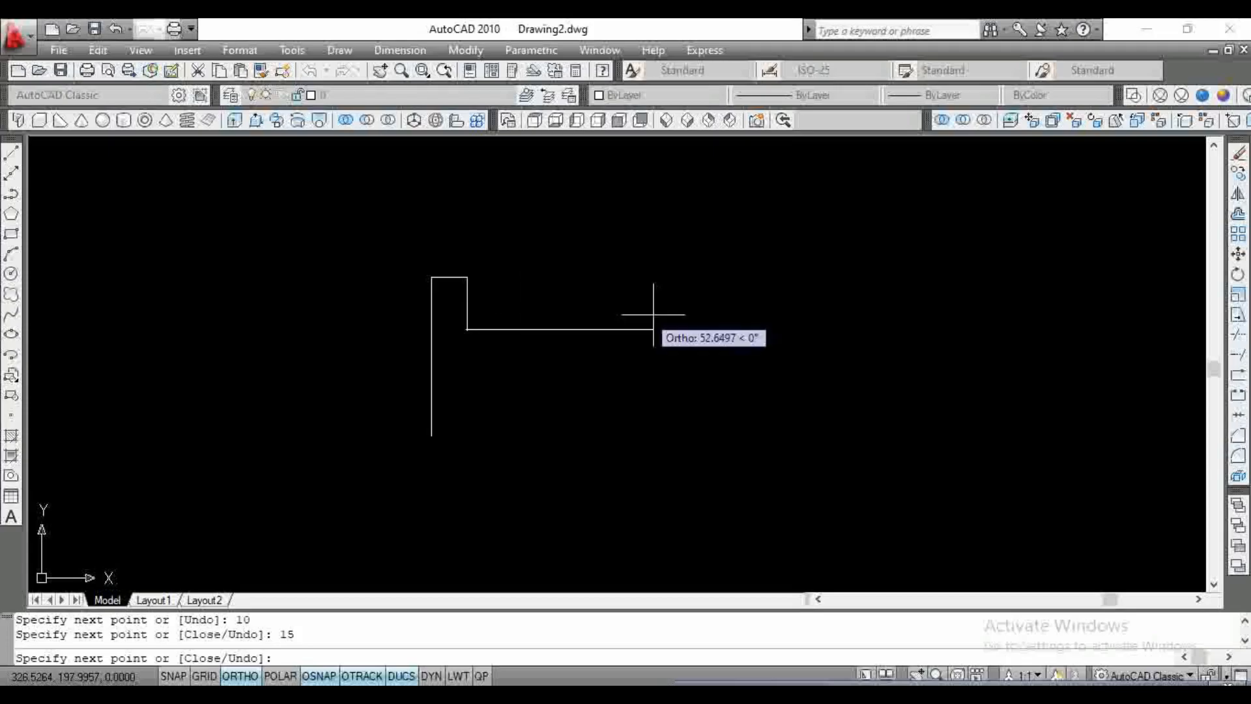
key(Return)
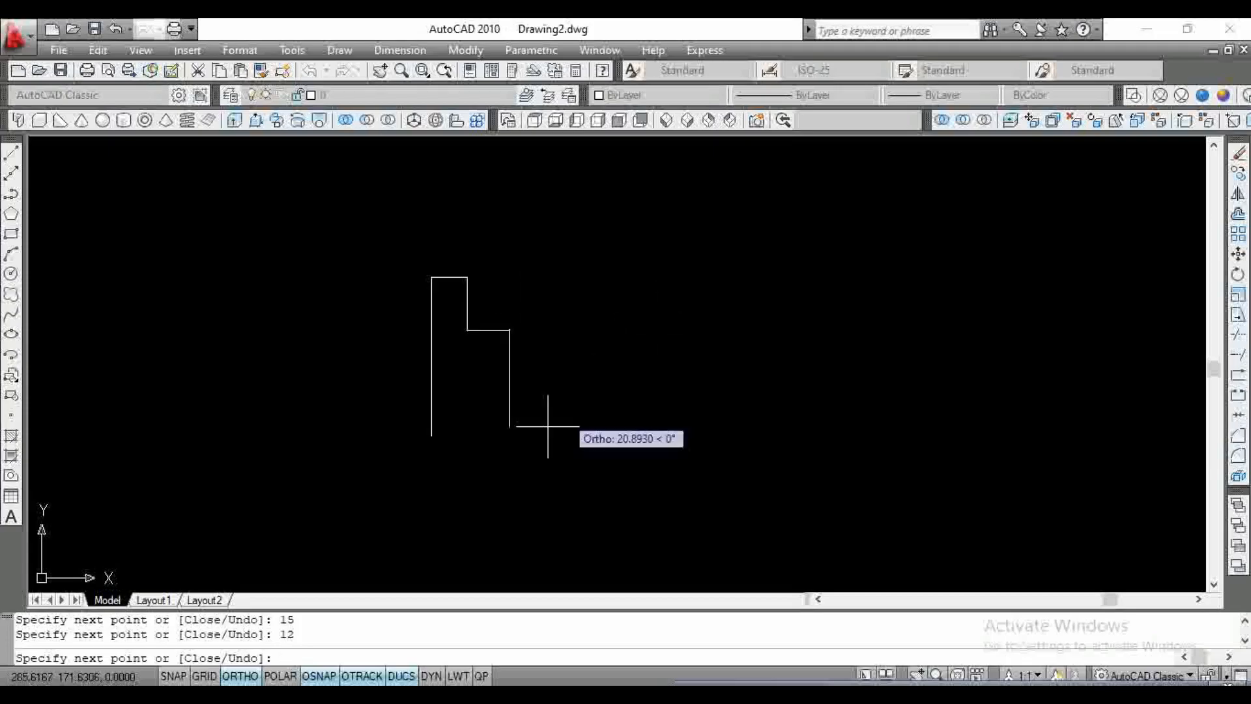
text(10)
key(Return)
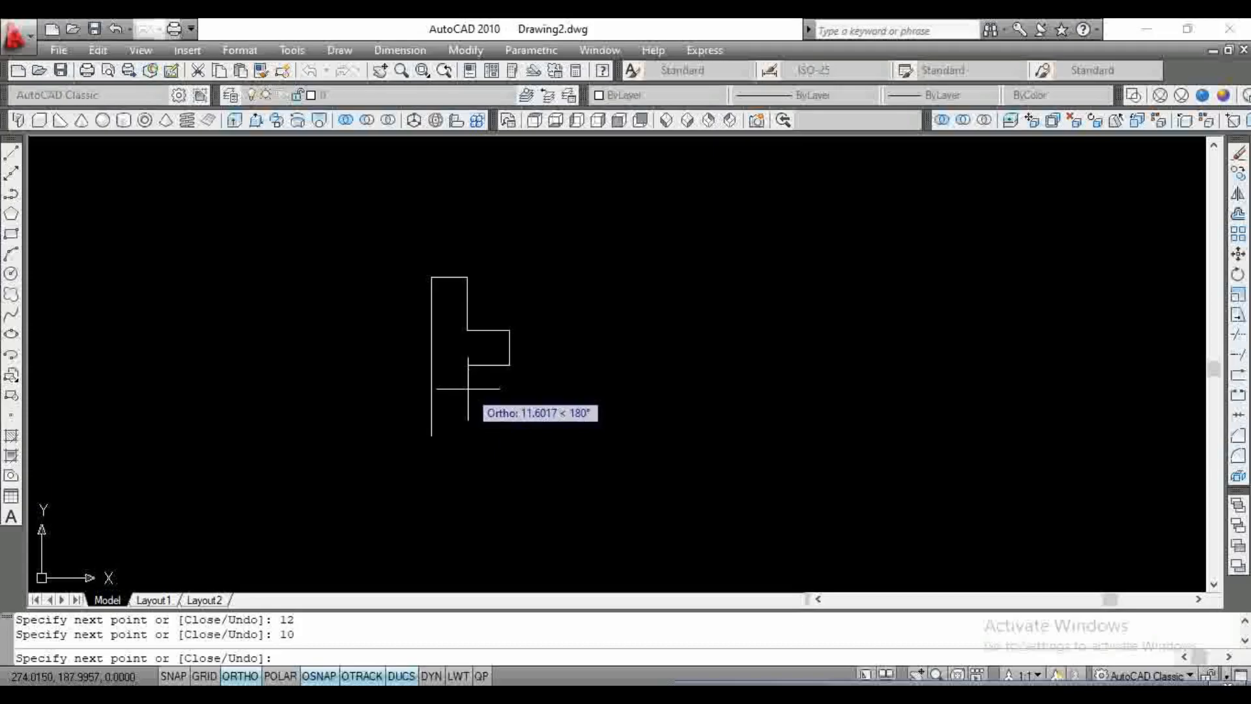
Step: Continue the outline 5 left, 10 down, 10 left, 5 down, 3 left and 5 down, and close it at its start point
key(Return)
text(10)
key(Return)
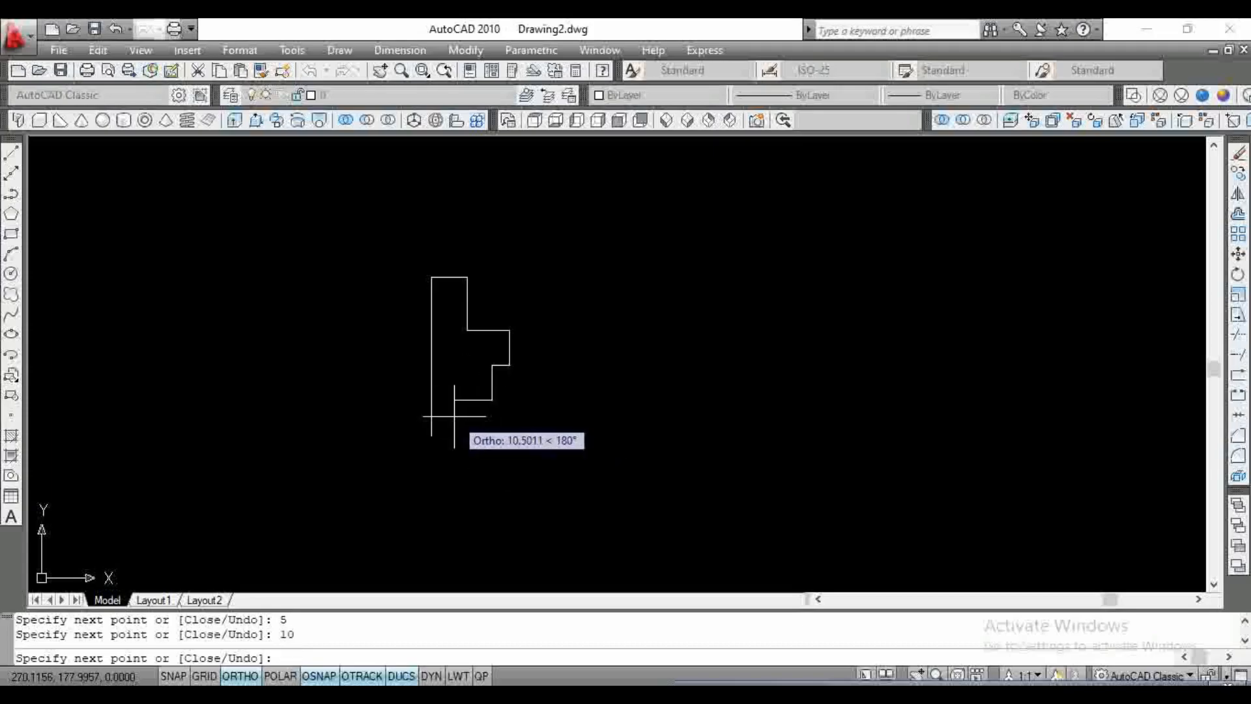
text(10)
key(Return)
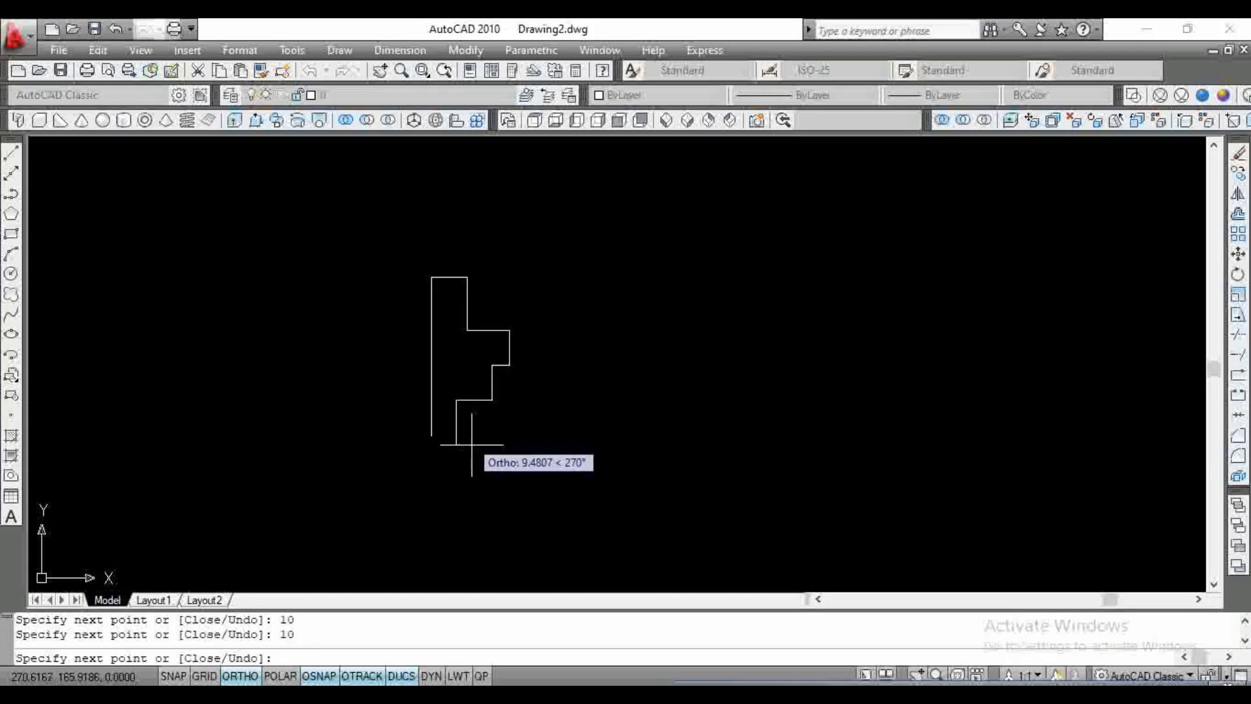
text(5)
key(Return)
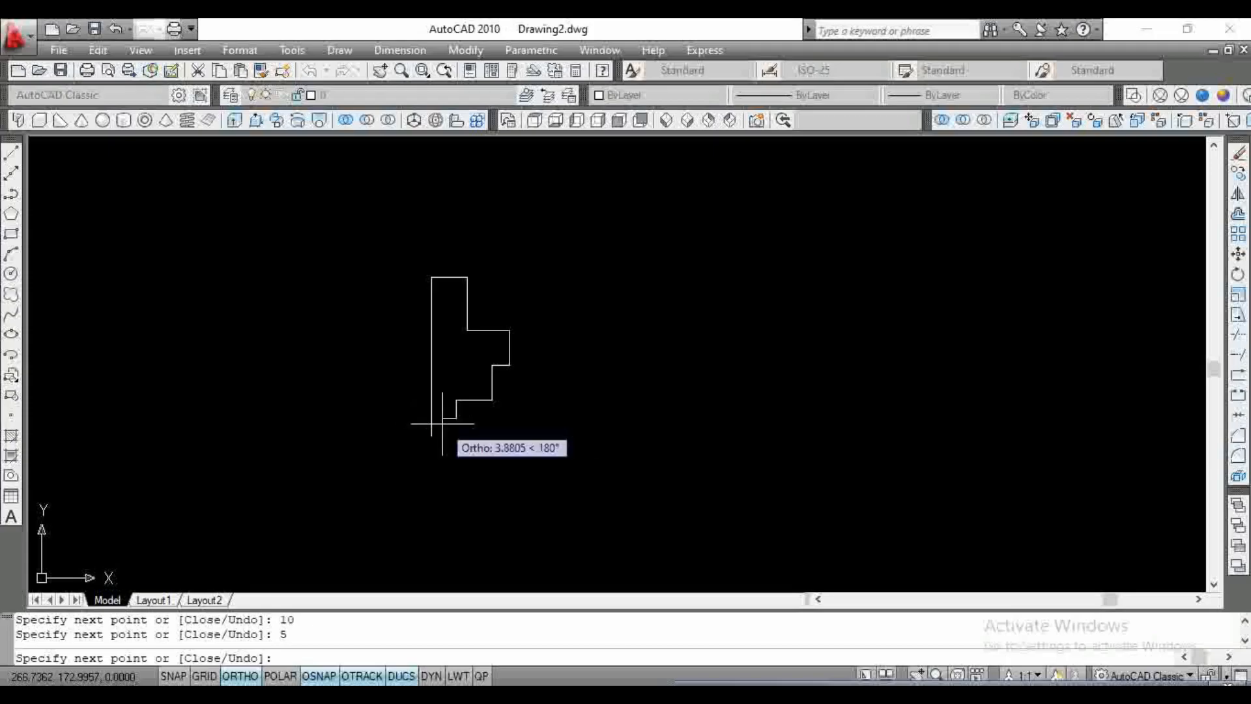
key(Return)
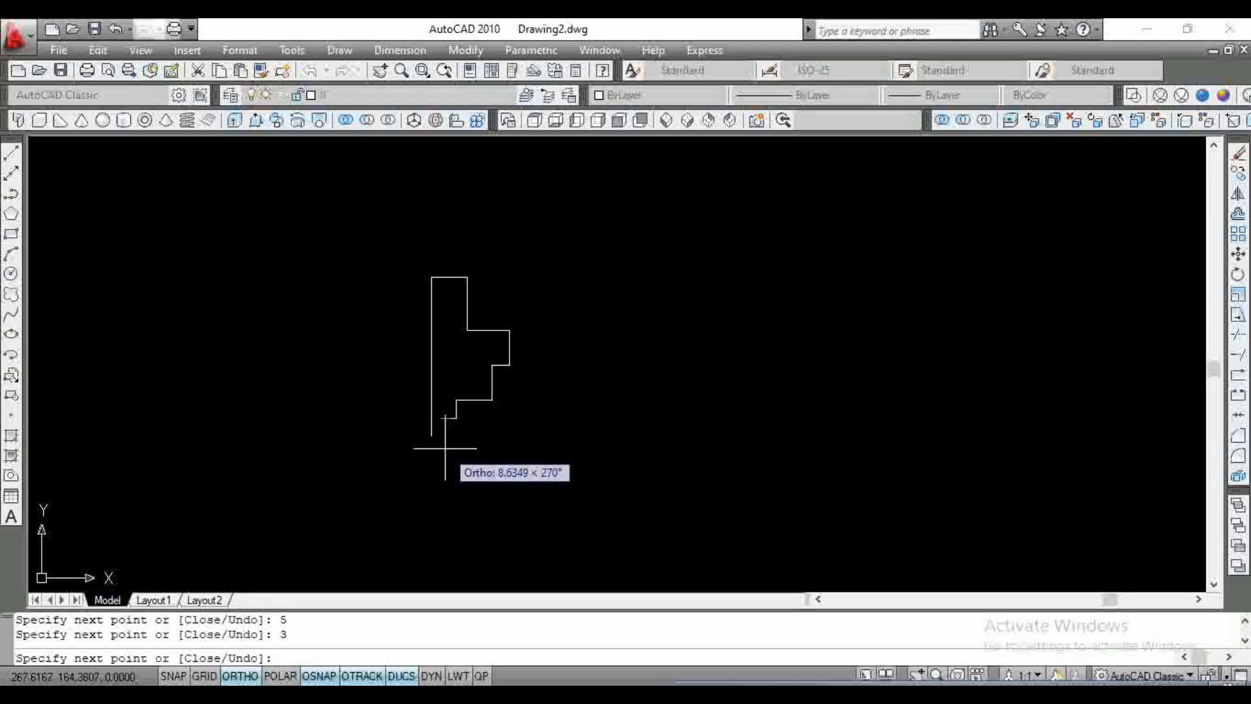
text(5)
key(Return)
click(431, 436)
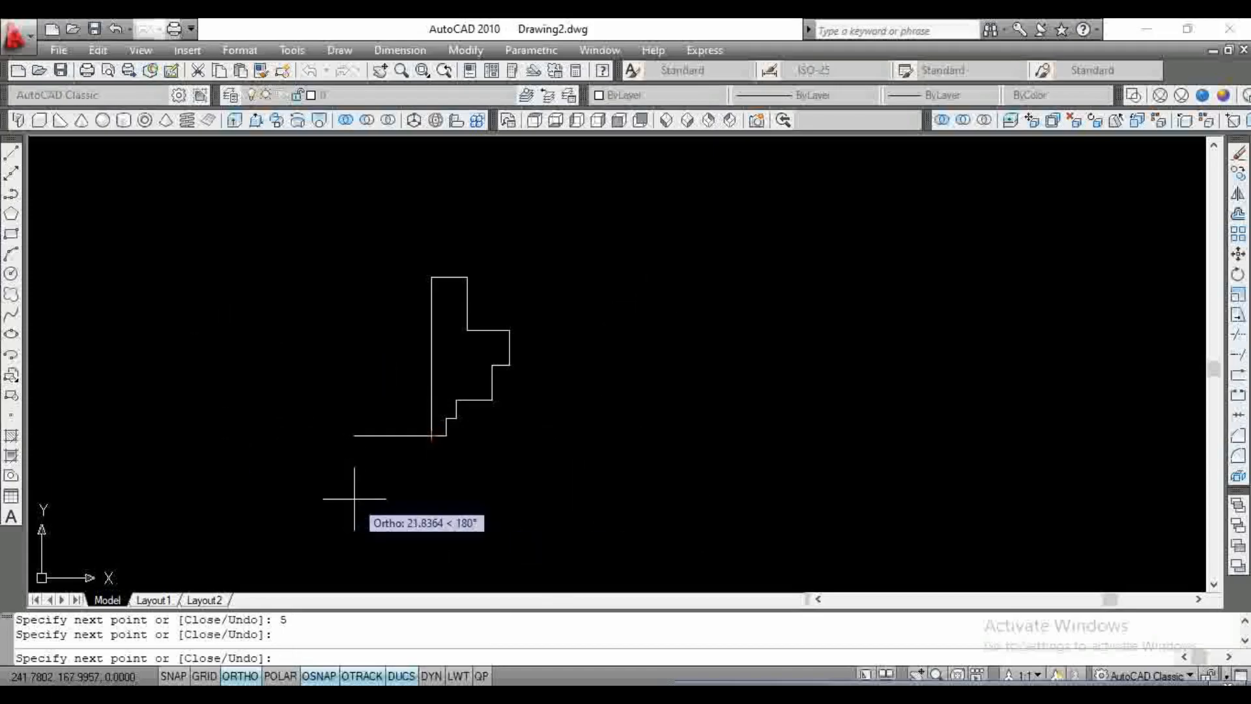
Step: Undo the stray vertical segment added past the closed outline and end the line command
right_click(385, 479)
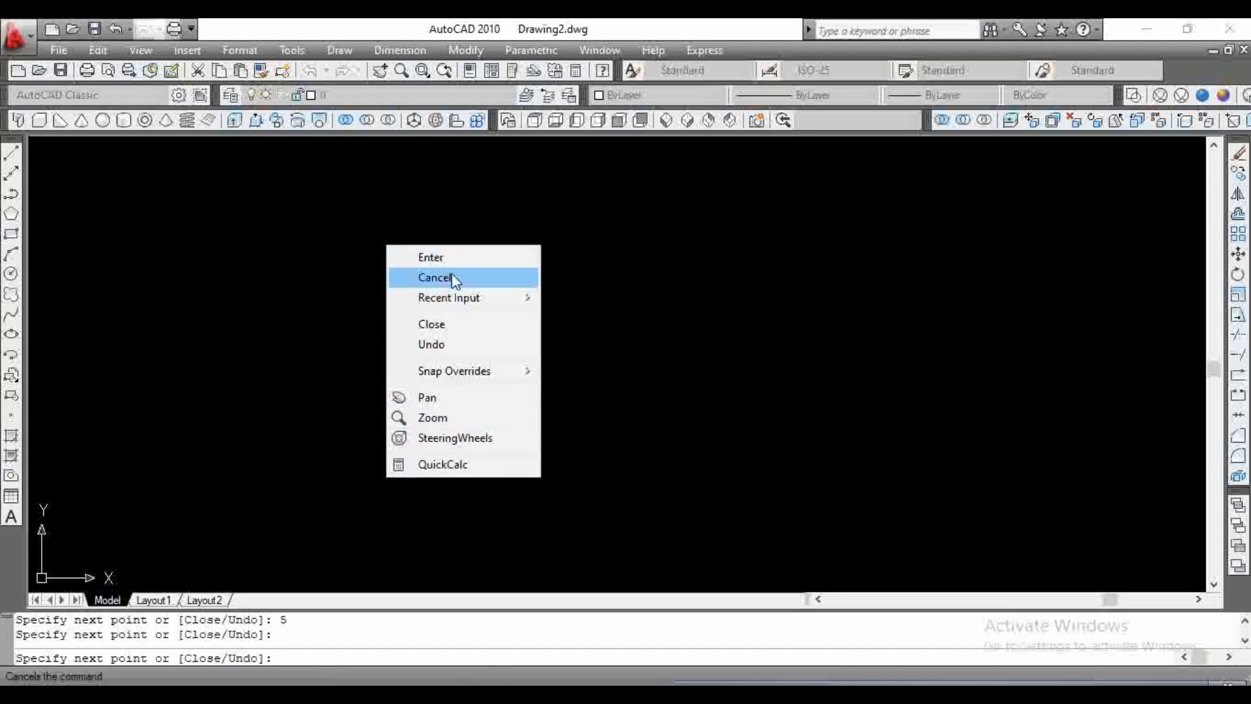
click(361, 255)
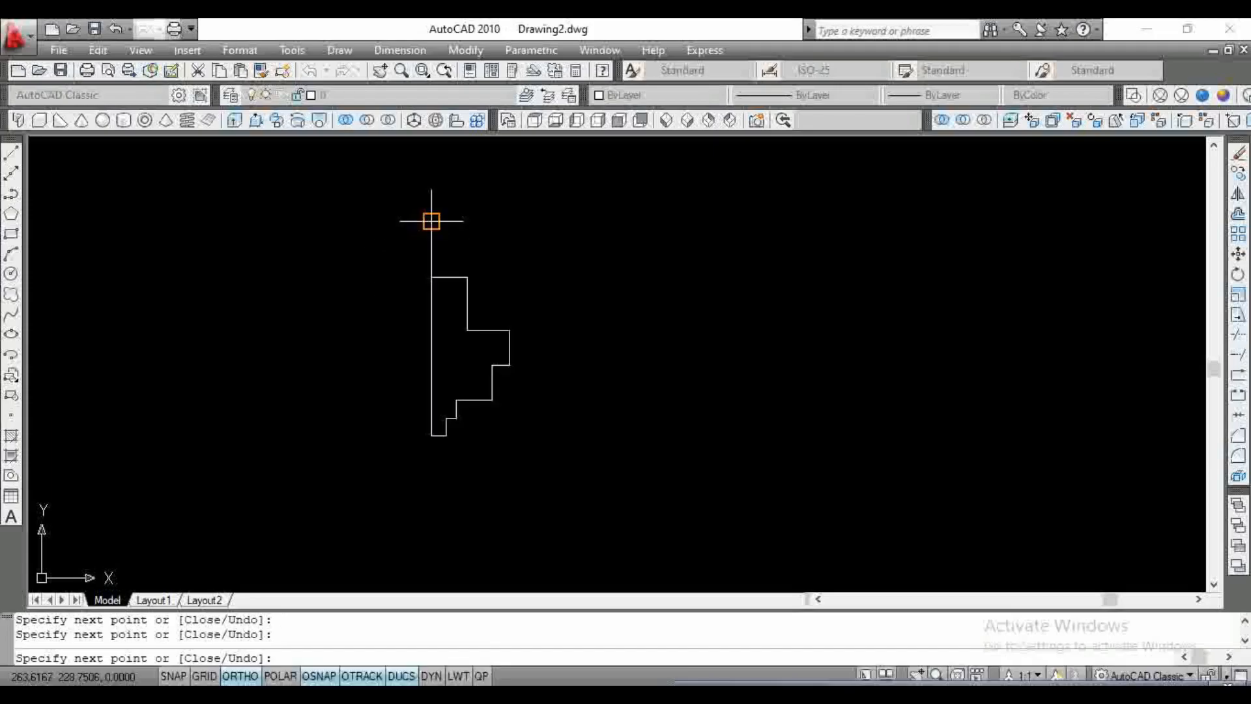
key(ctrl+z)
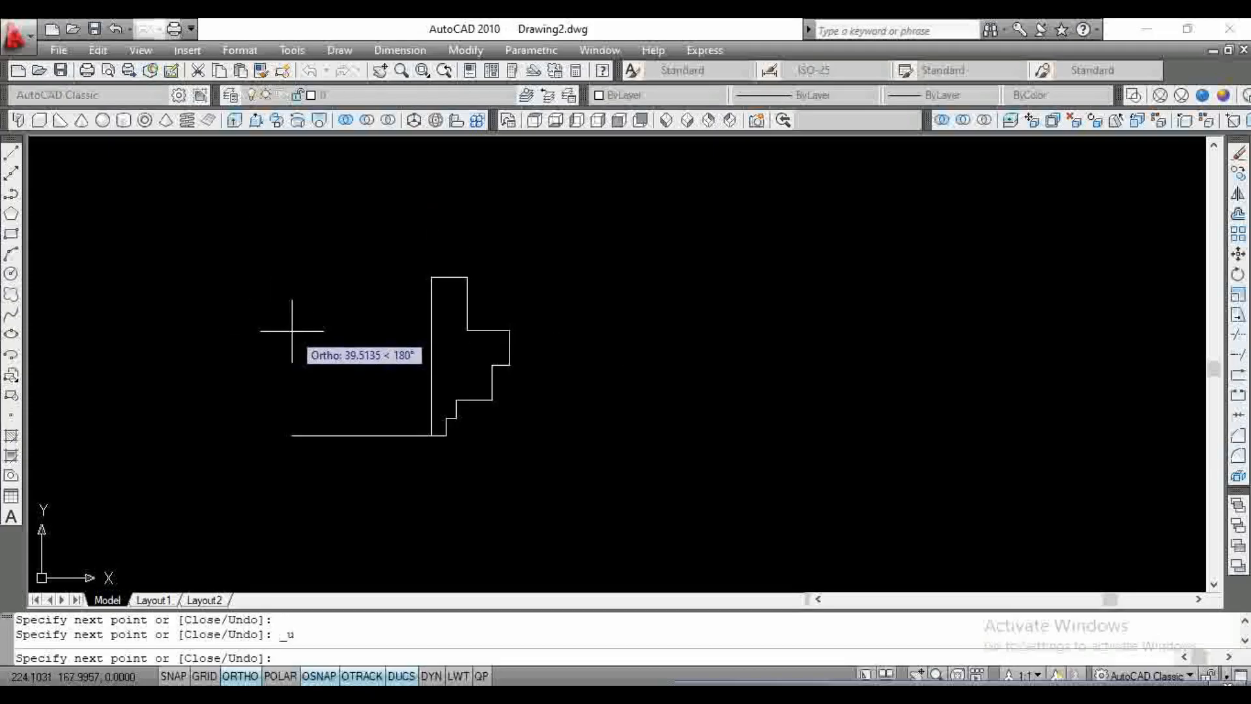
key(Return)
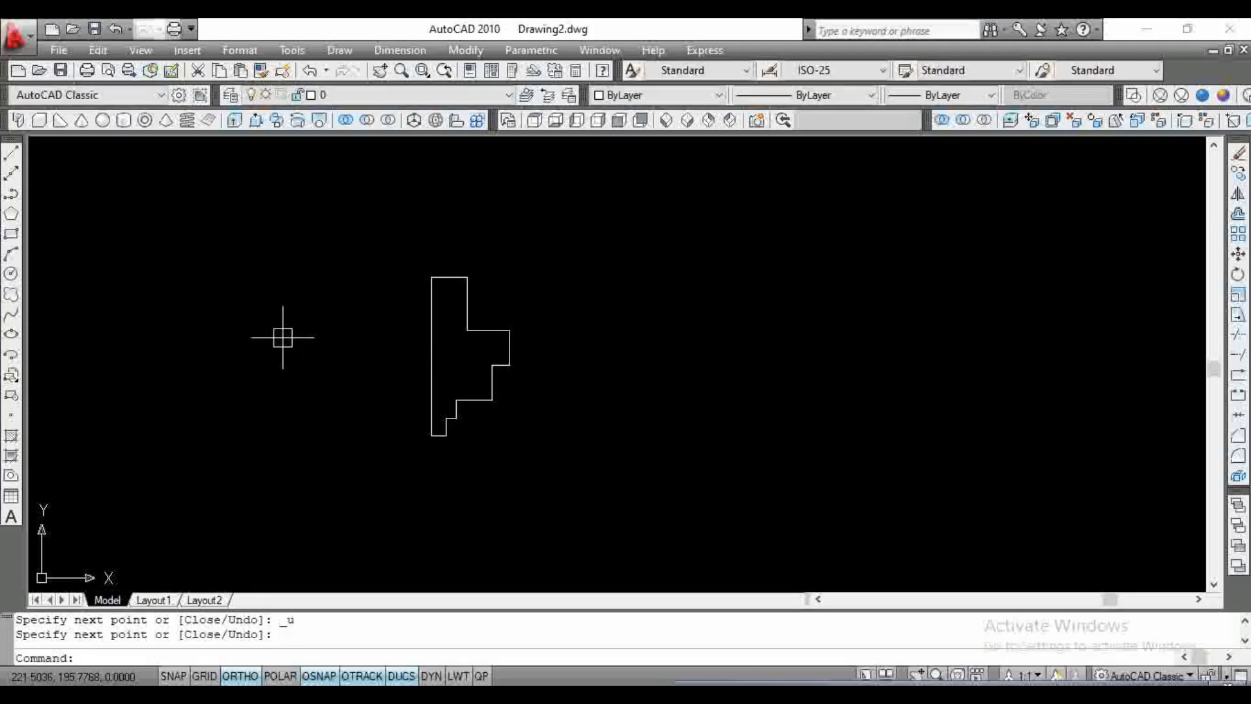
Step: Select the whole stepped outline with a crossing selection and erase it
scroll(283, 338, down, 2)
scroll(391, 397, up, 5)
scroll(394, 335, down, 2)
middle_drag(393, 335, 396, 406)
click(538, 509)
click(318, 225)
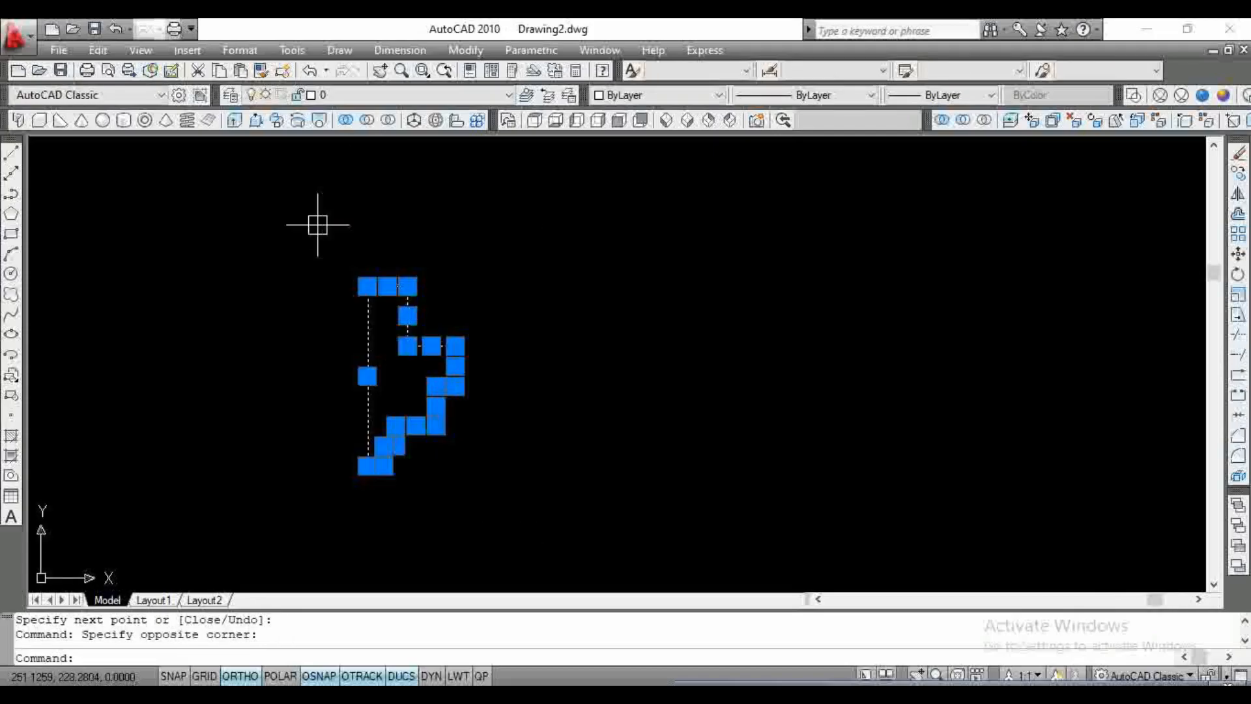
key(Delete)
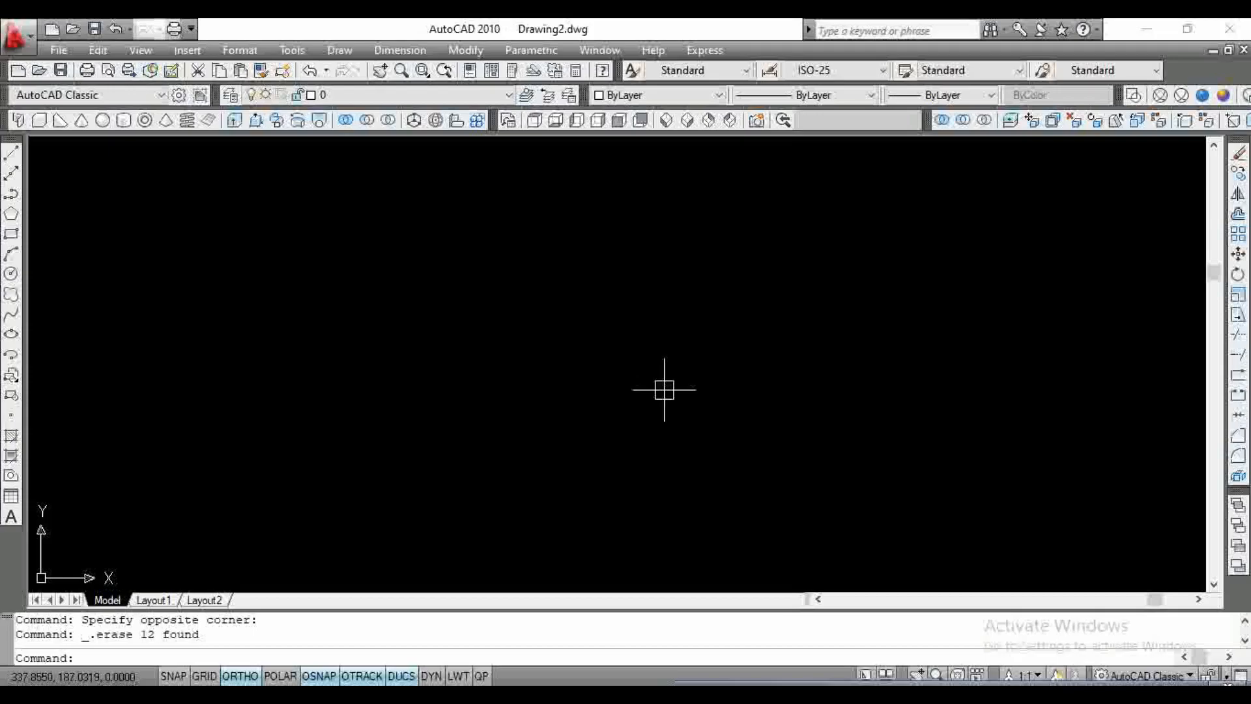
Step: Demonstrate left-to-right window selections and right-to-left crossing selections in the empty drawing area, and clear them
click(402, 254)
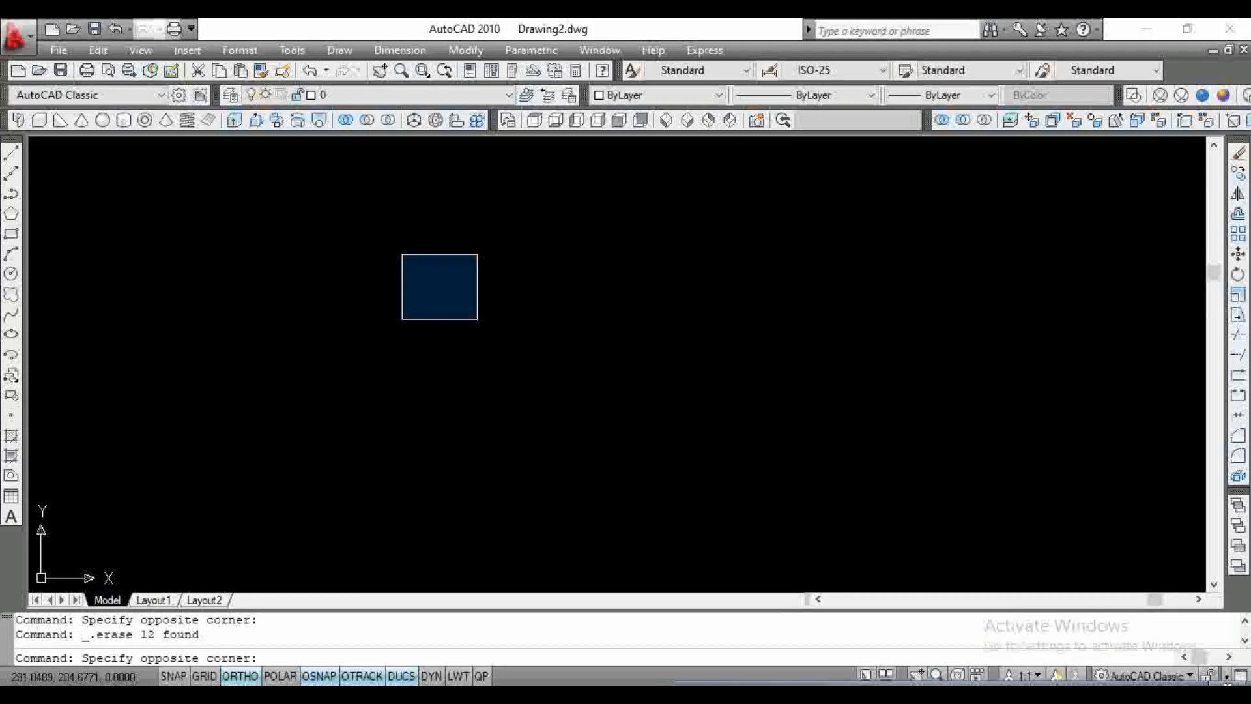
click(881, 506)
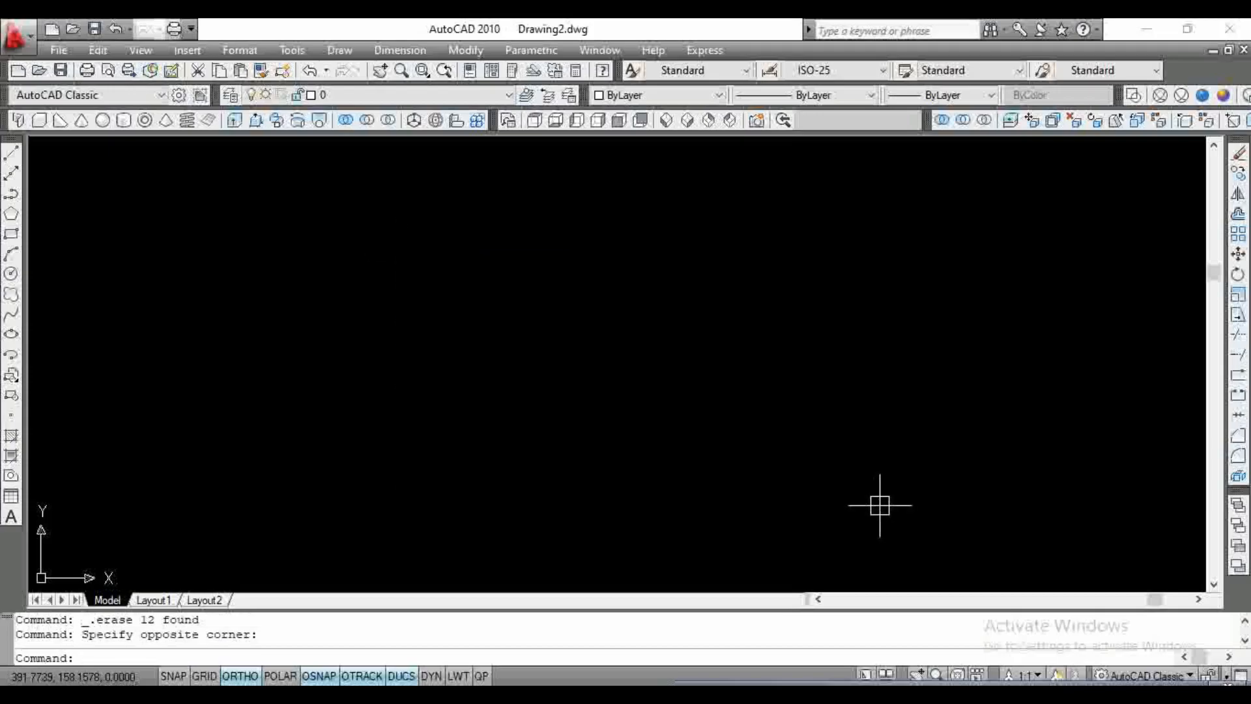
click(340, 237)
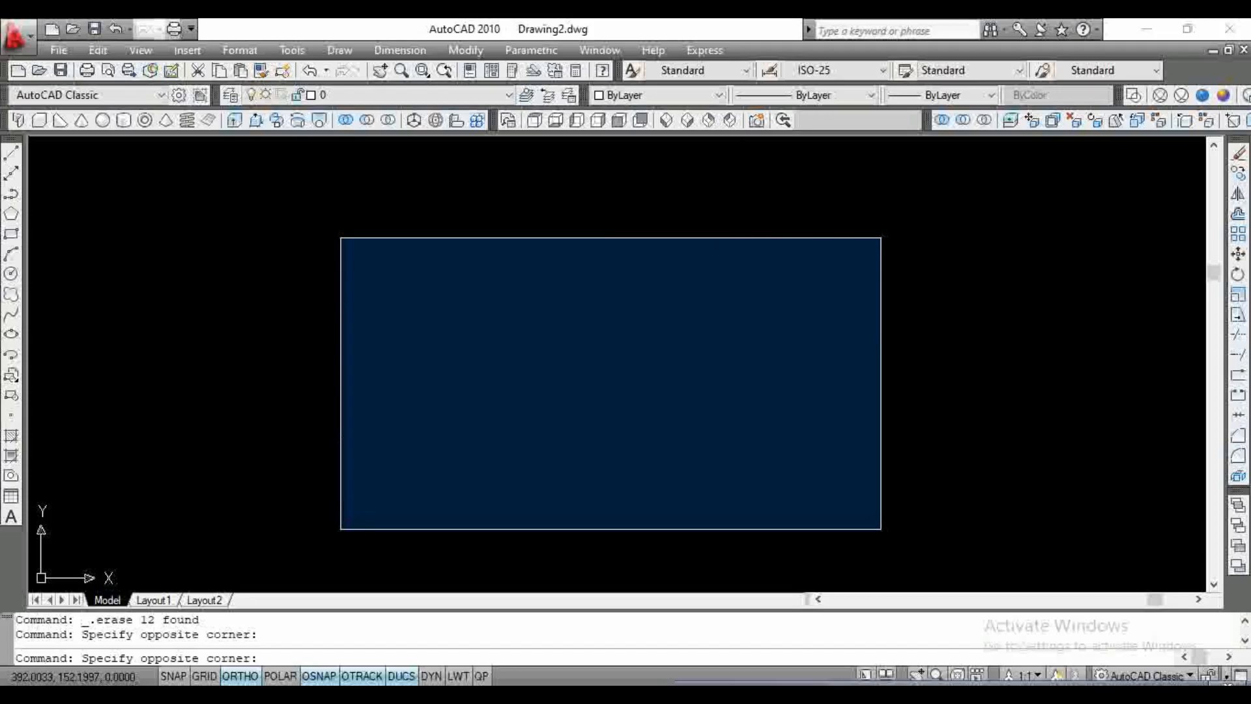
key(Escape)
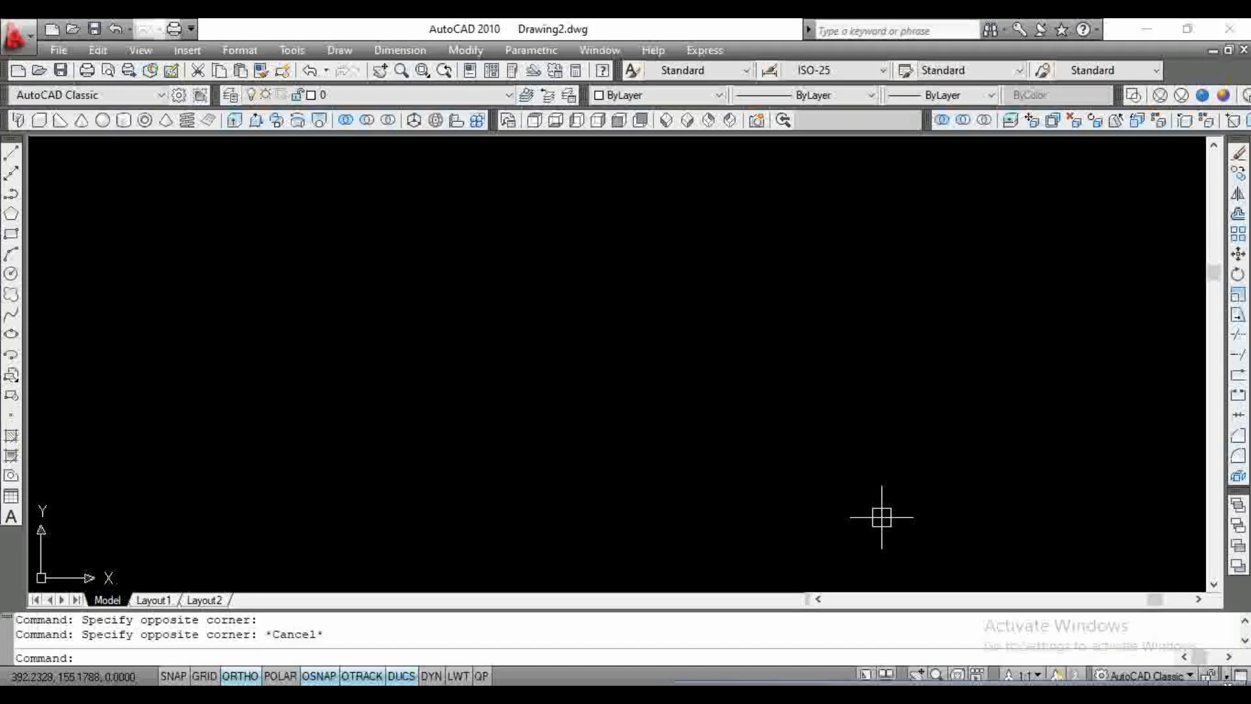
click(882, 518)
click(277, 183)
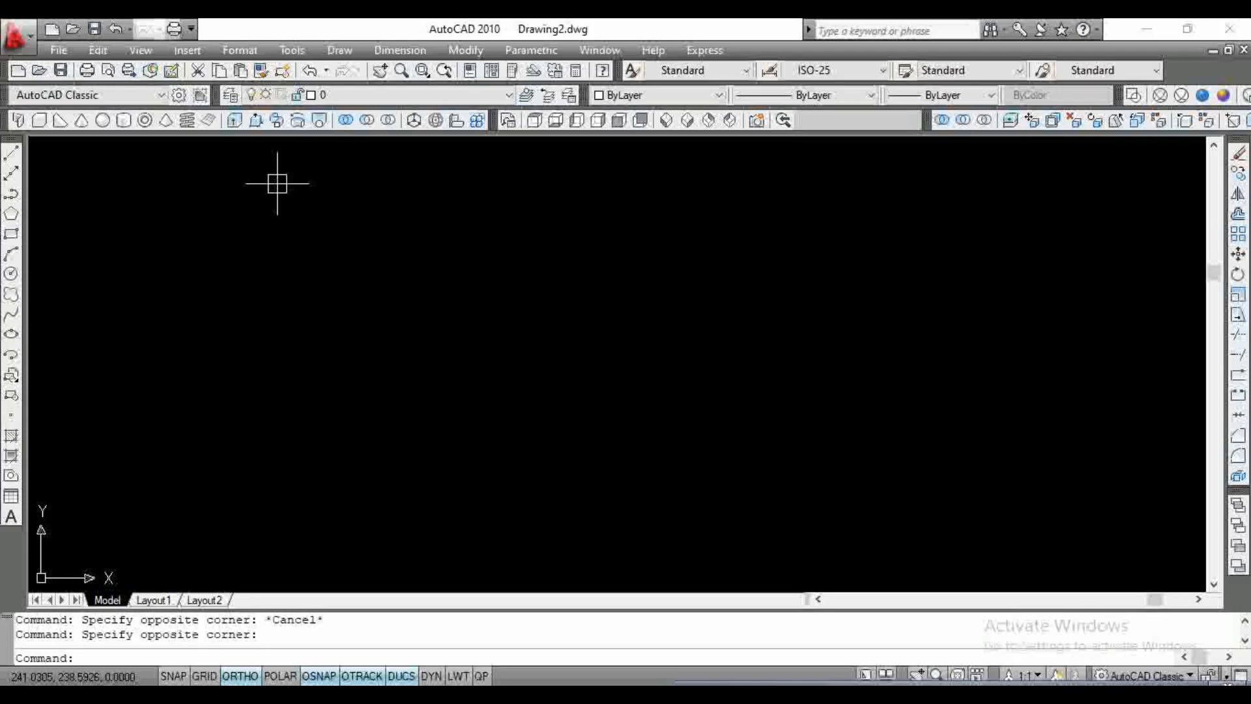
click(319, 202)
click(931, 493)
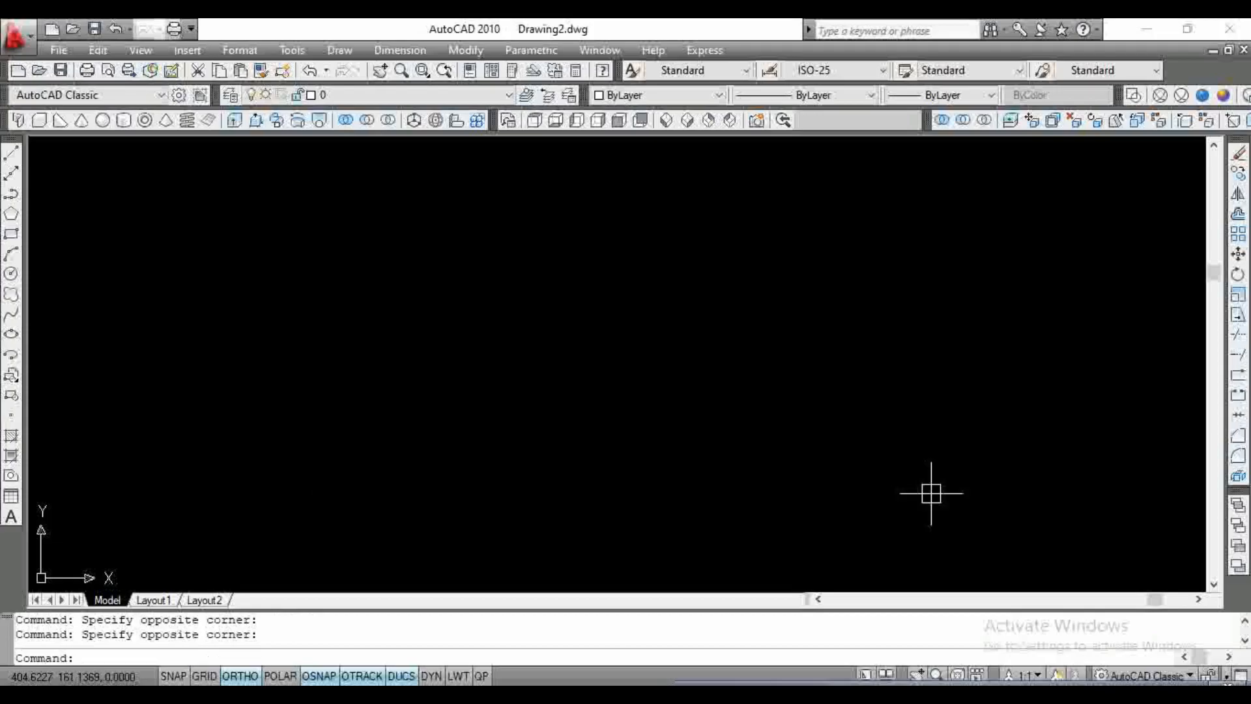
click(917, 512)
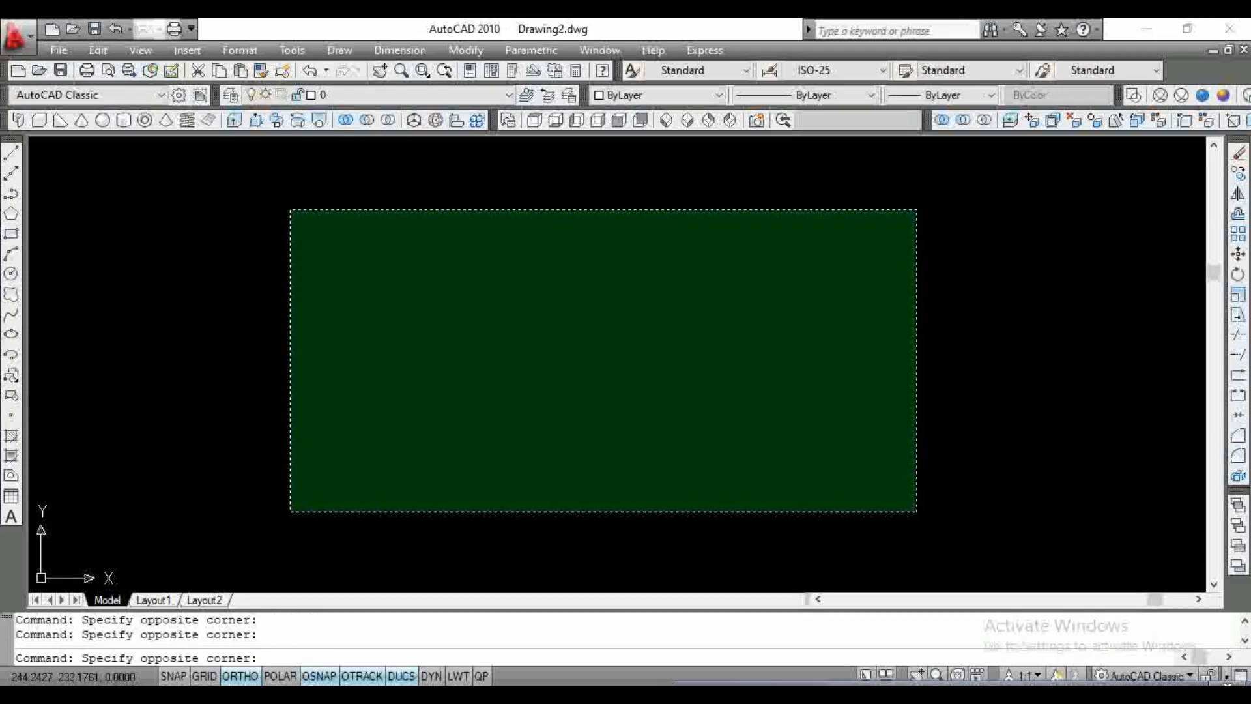
click(291, 209)
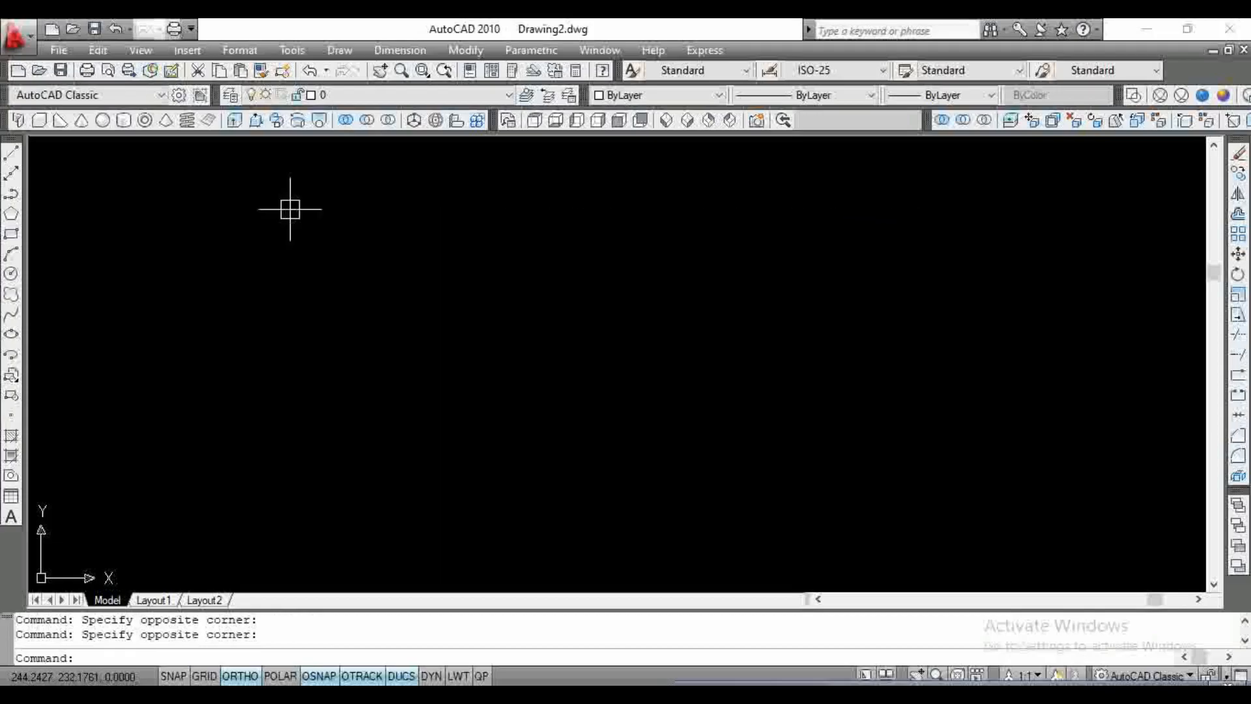
key(Escape)
key(Escape)
Step: Start a new line with Ortho on, placing a vertical segment upward and a horizontal segment to the right
text(l)
key(Return)
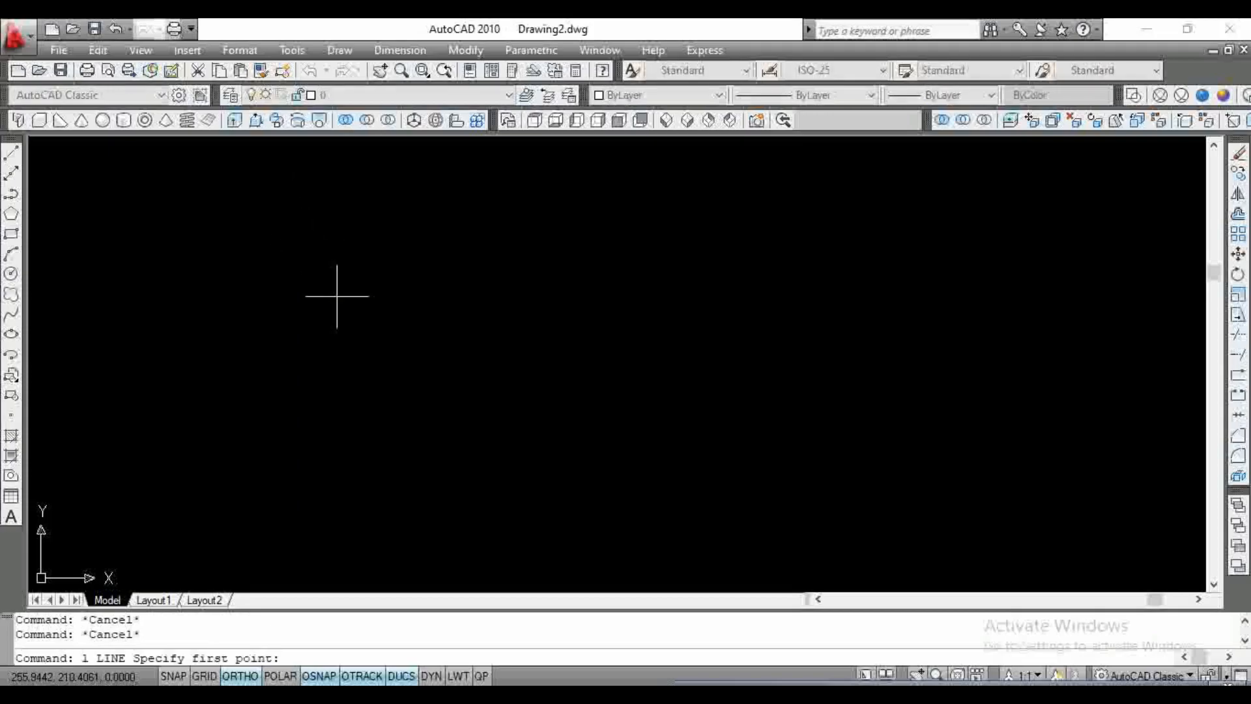
click(371, 488)
click(371, 362)
click(495, 362)
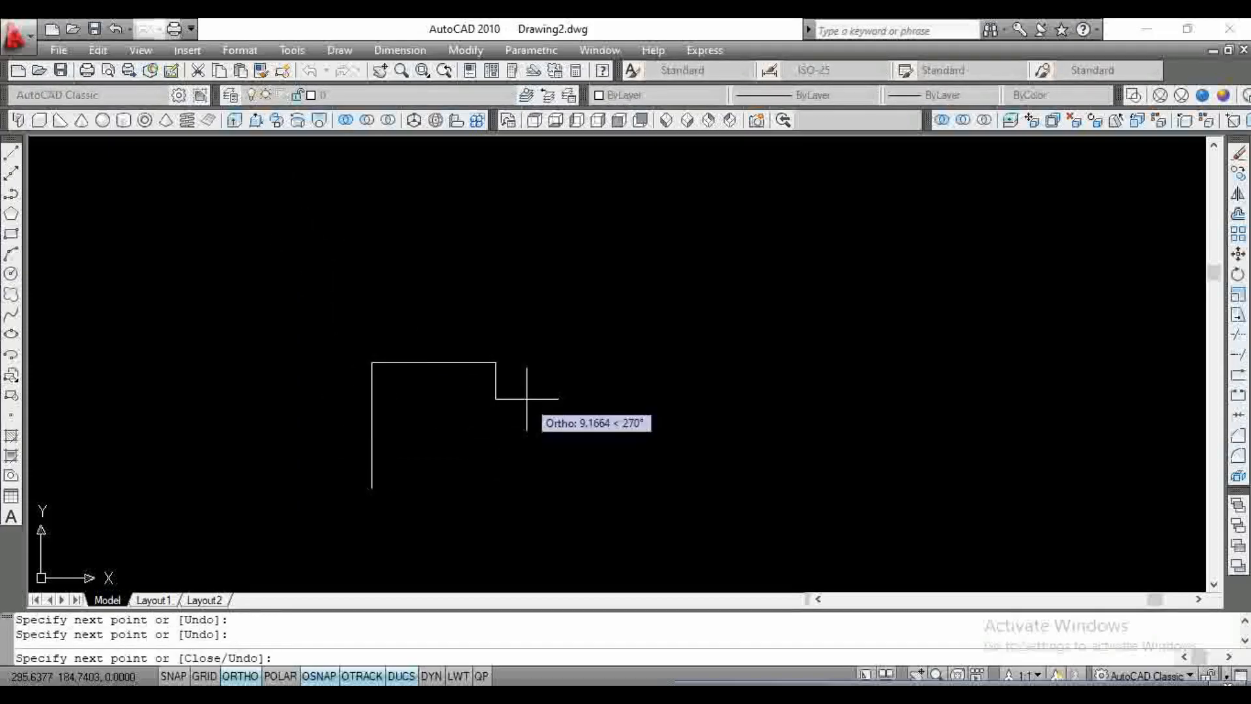
Step: Turn off Ortho mode and continue the line as a freely placed zigzag of crossing segments, ending it beyond the vertical segment
key(F8)
click(432, 410)
click(532, 483)
click(582, 349)
click(635, 414)
click(697, 303)
click(531, 255)
click(460, 210)
click(405, 310)
click(344, 241)
click(433, 360)
click(629, 198)
click(682, 331)
click(517, 331)
click(450, 422)
click(359, 394)
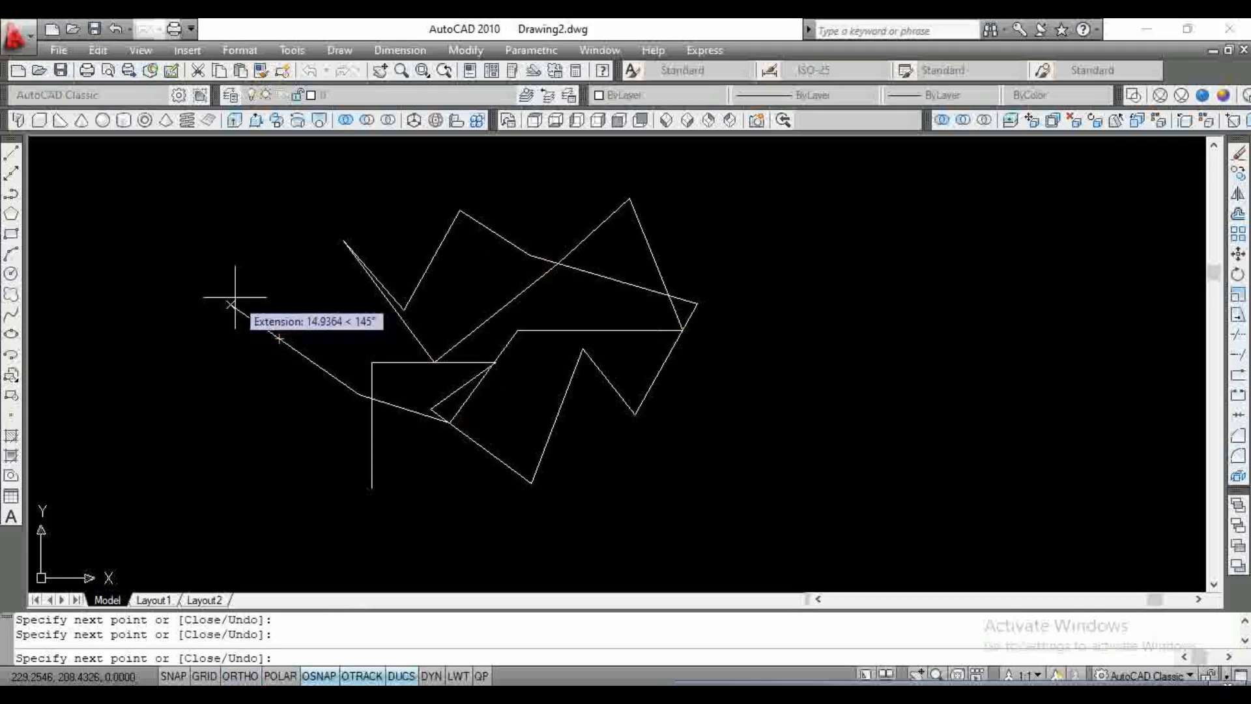
key(Escape)
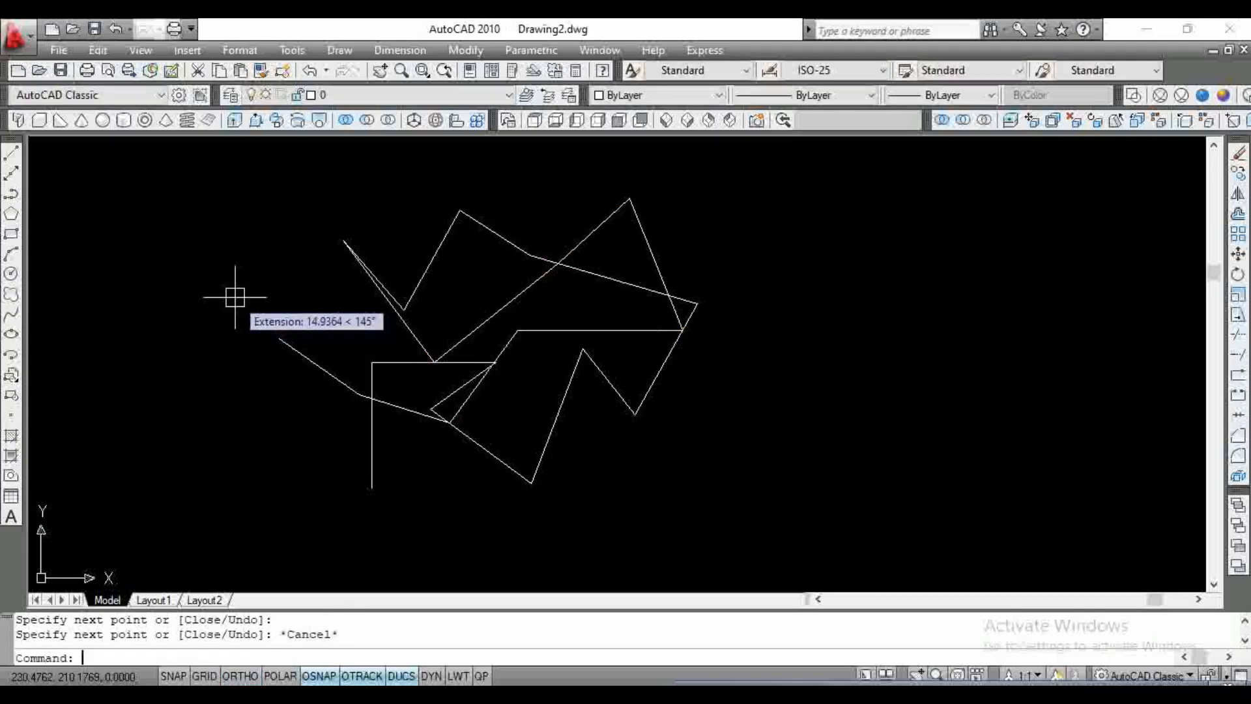
Step: Demonstrate a left-to-right window selection that covers most of the zigzag but not its outermost segments, and clear it
click(350, 185)
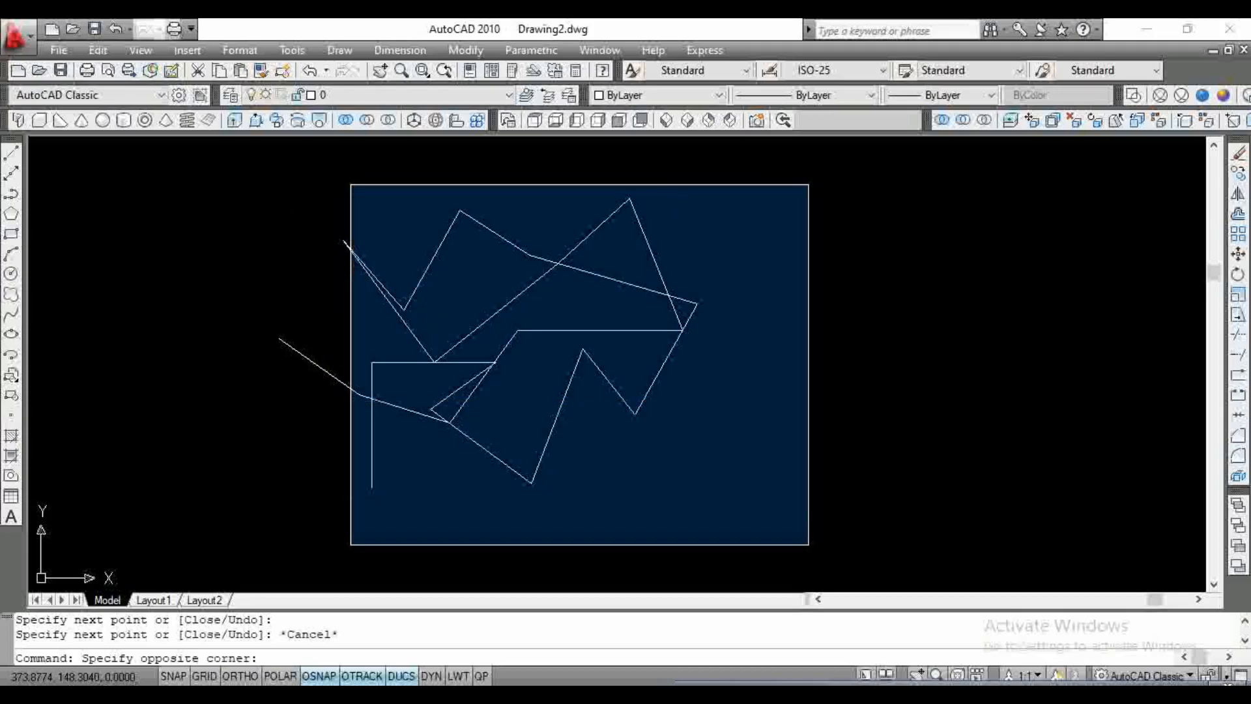
click(811, 533)
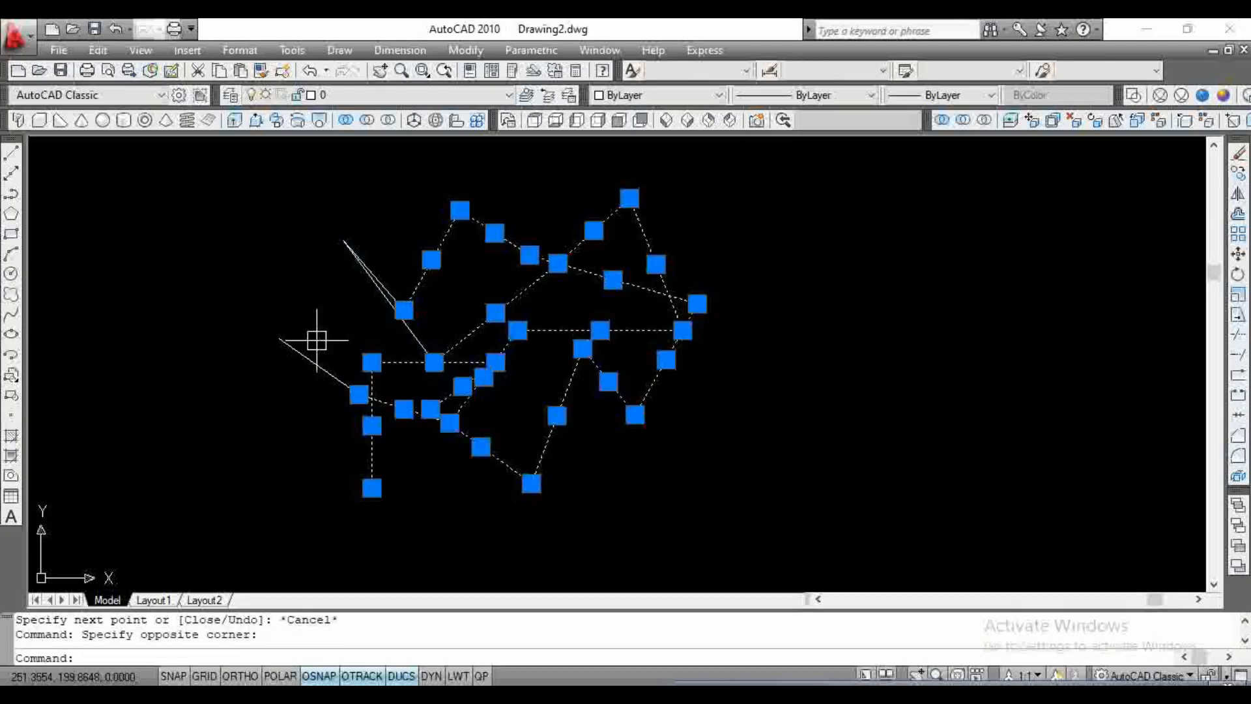
mouse_move(377, 275)
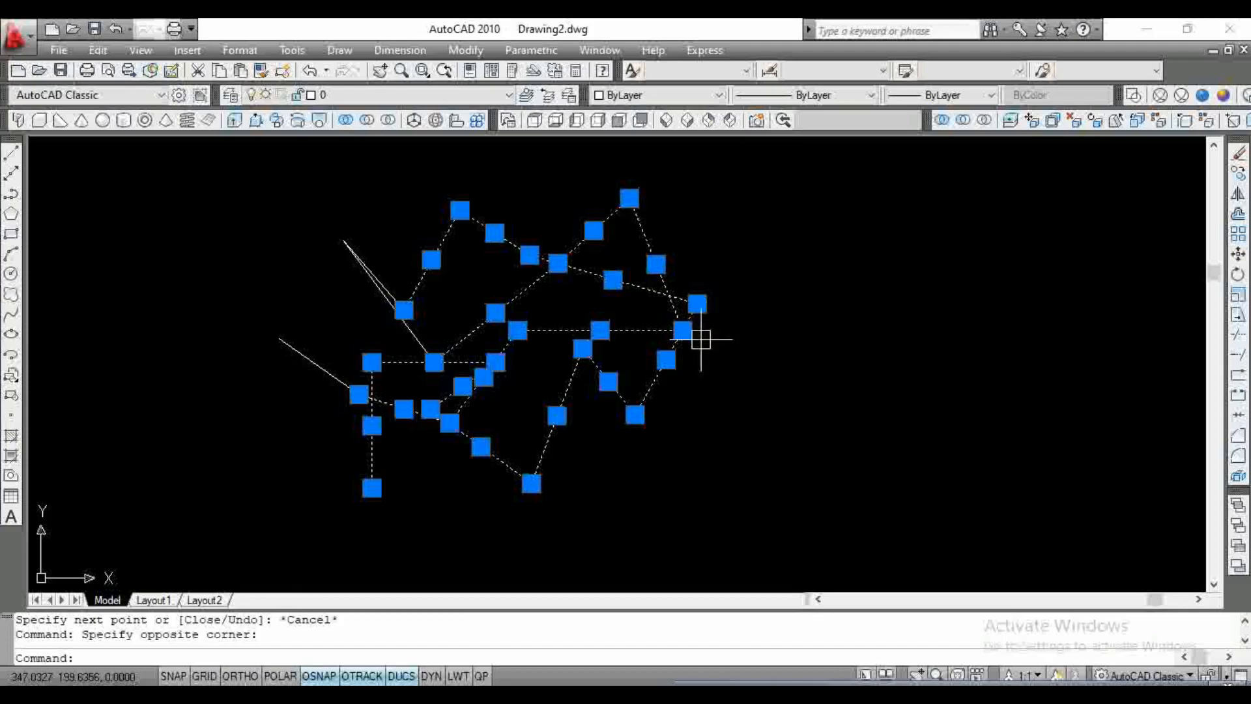
key(Escape)
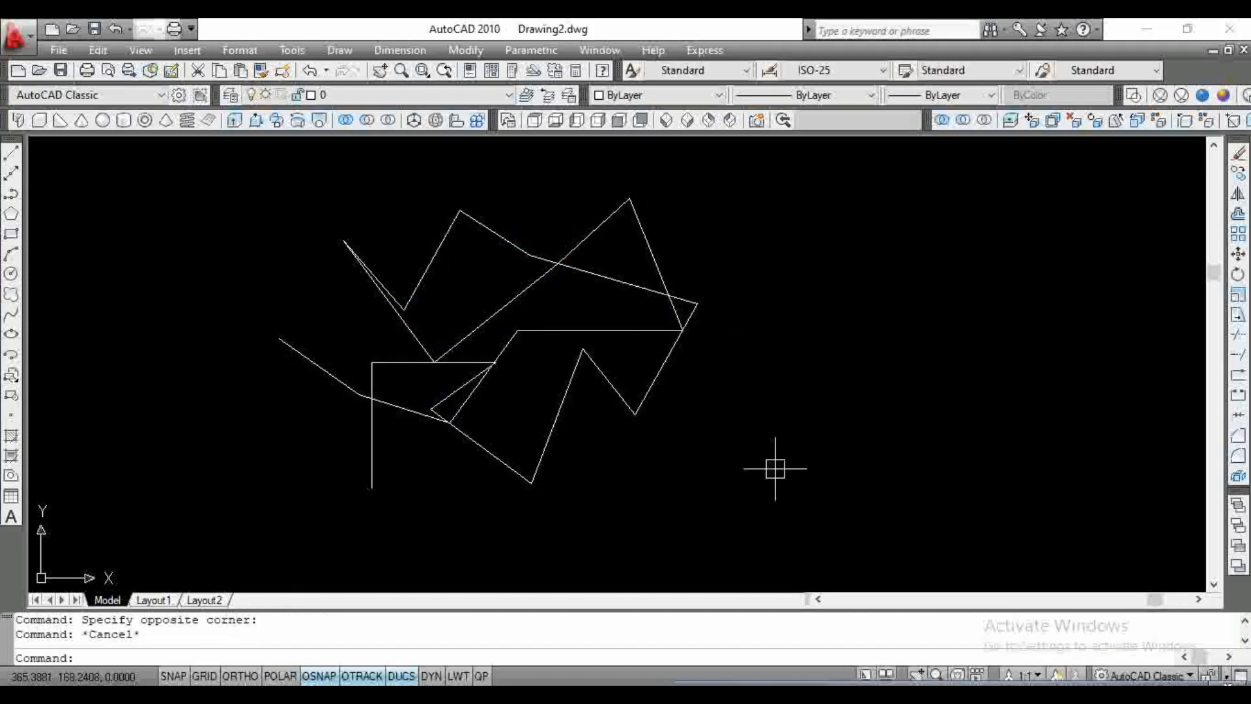
Step: Demonstrate a right-to-left crossing selection that touches every segment of the zigzag, and clear it
click(798, 529)
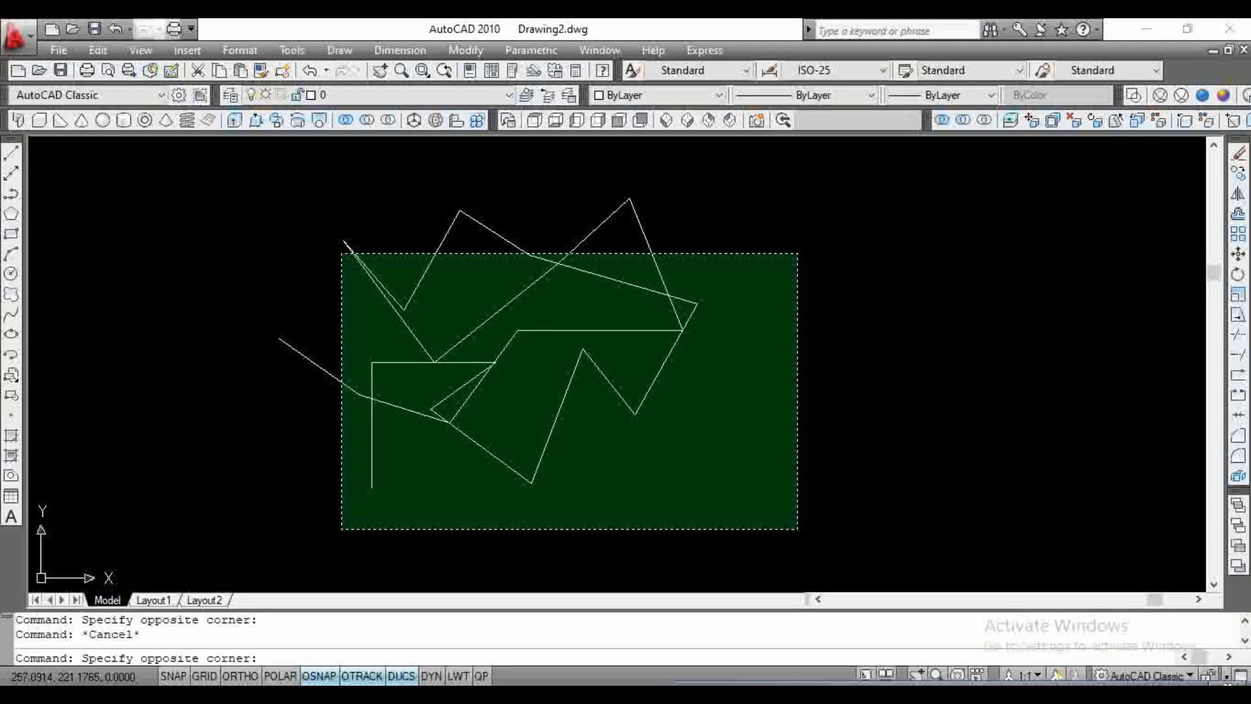
click(342, 253)
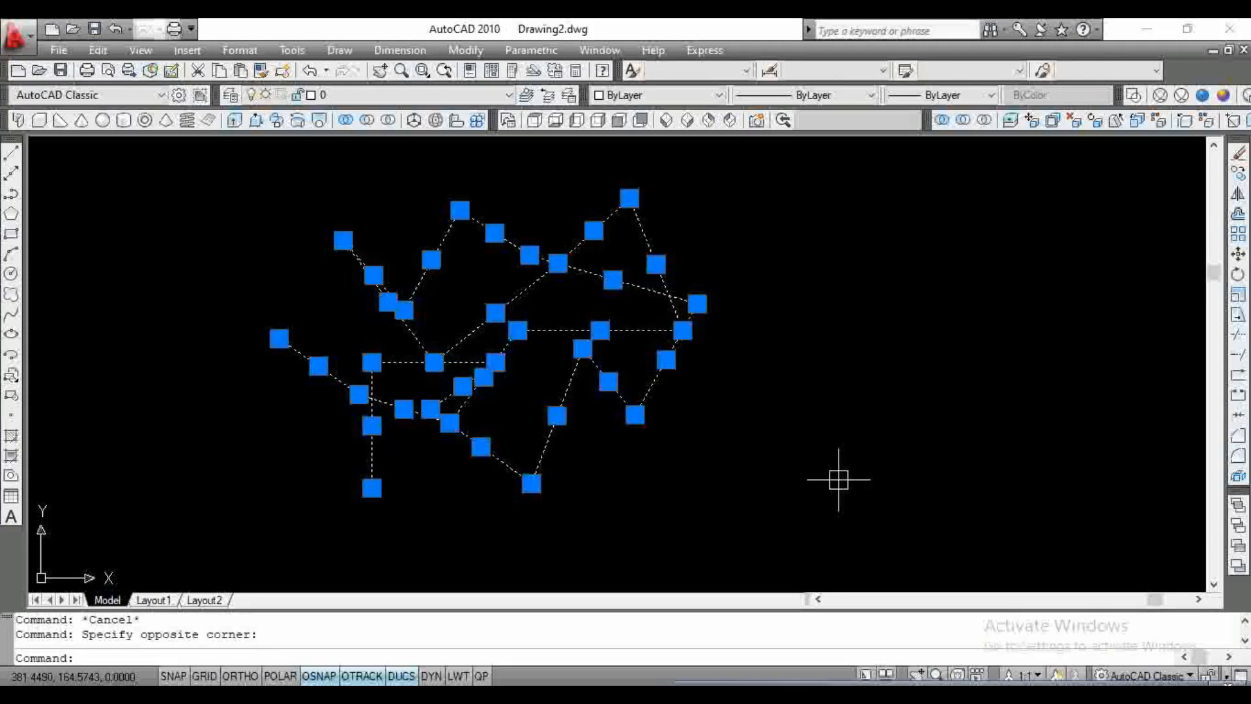
key(Escape)
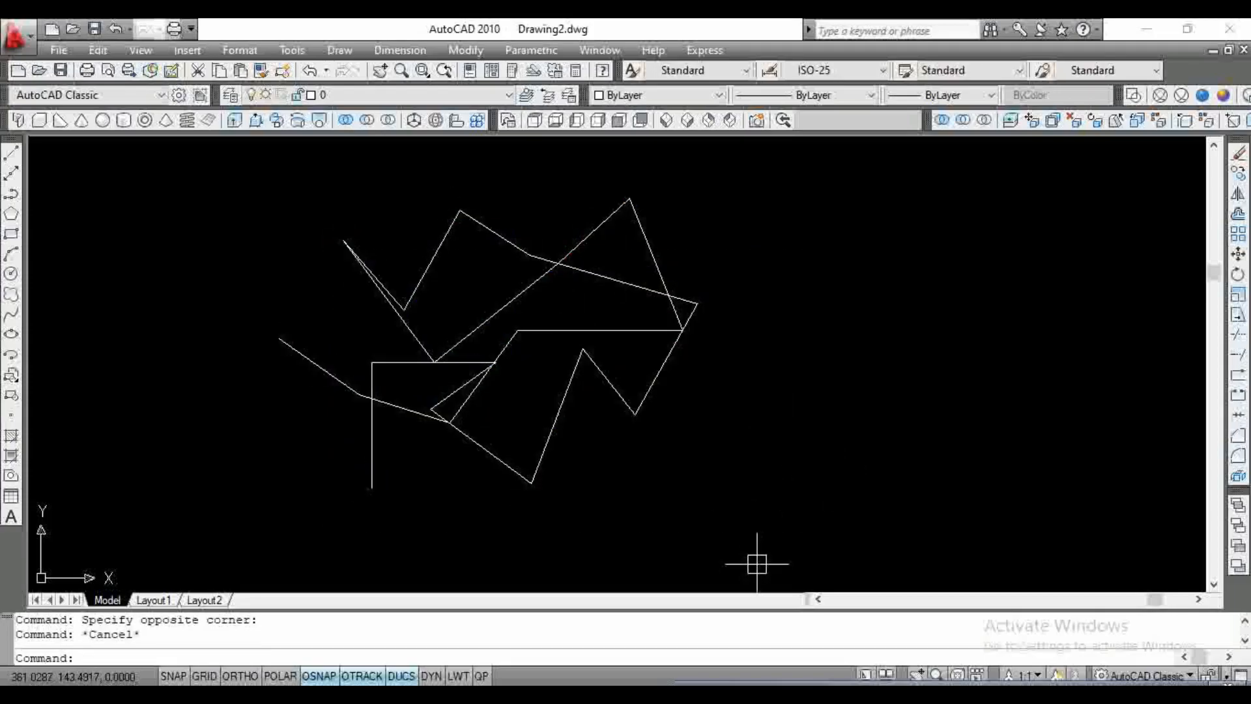
Step: Draw a circle with a radius of about 23.3 in the empty area beside the zigzag
mouse_move(812, 488)
middle_down()
mouse_move(756, 472)
mouse_move(609, 473)
middle_up()
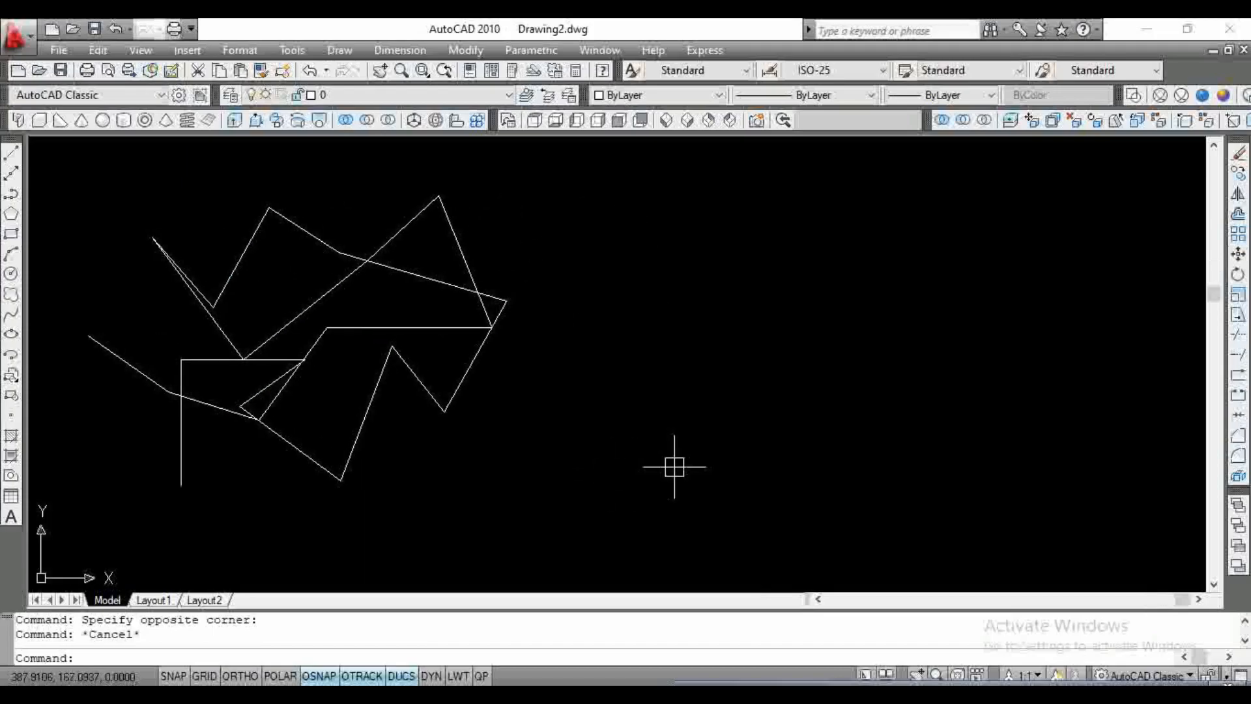
text(c)
key(Return)
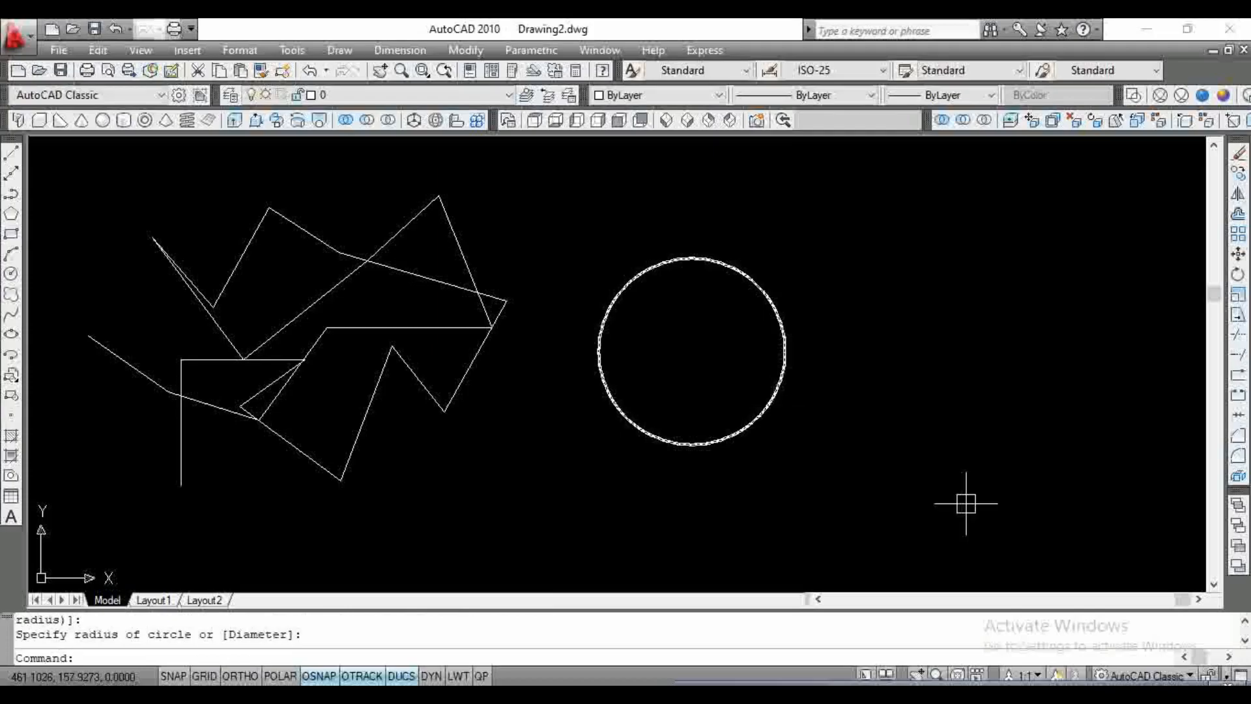
Step: Select the circle with a crossing selection over only its lower part, and clear the selection
click(858, 518)
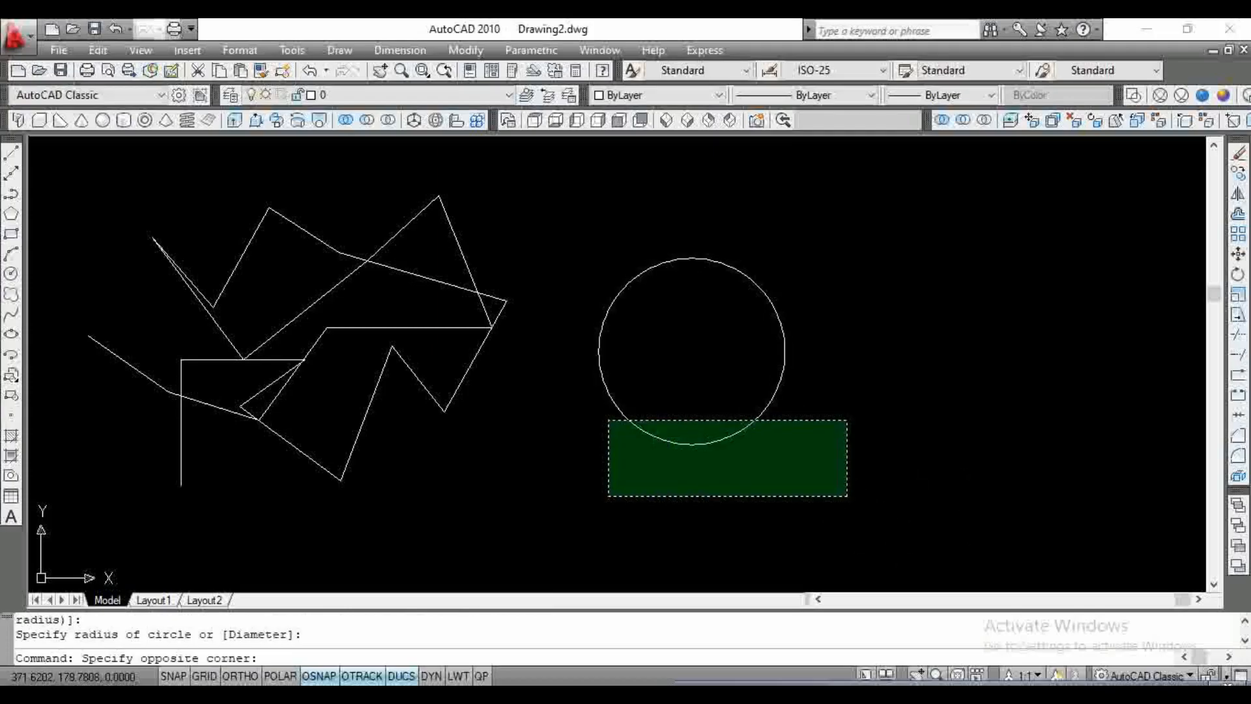
click(575, 415)
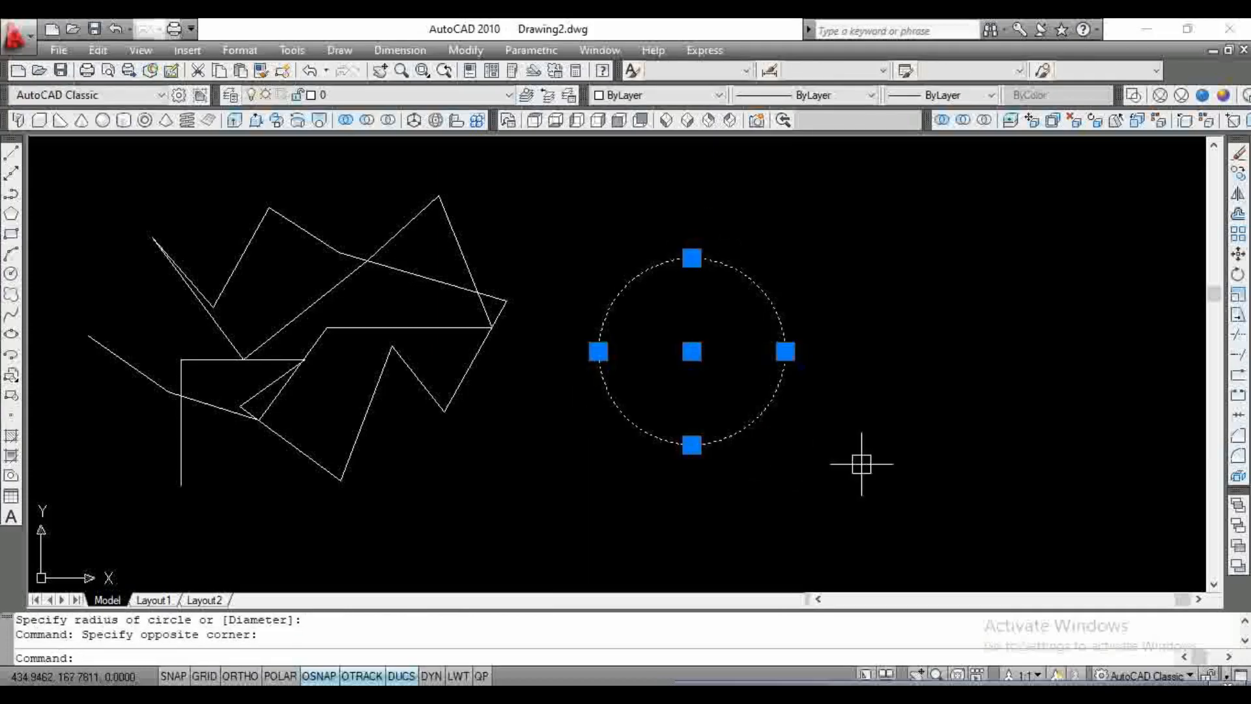
key(Escape)
Step: Try to select the circle with window selections that enclose only its lower half
click(542, 370)
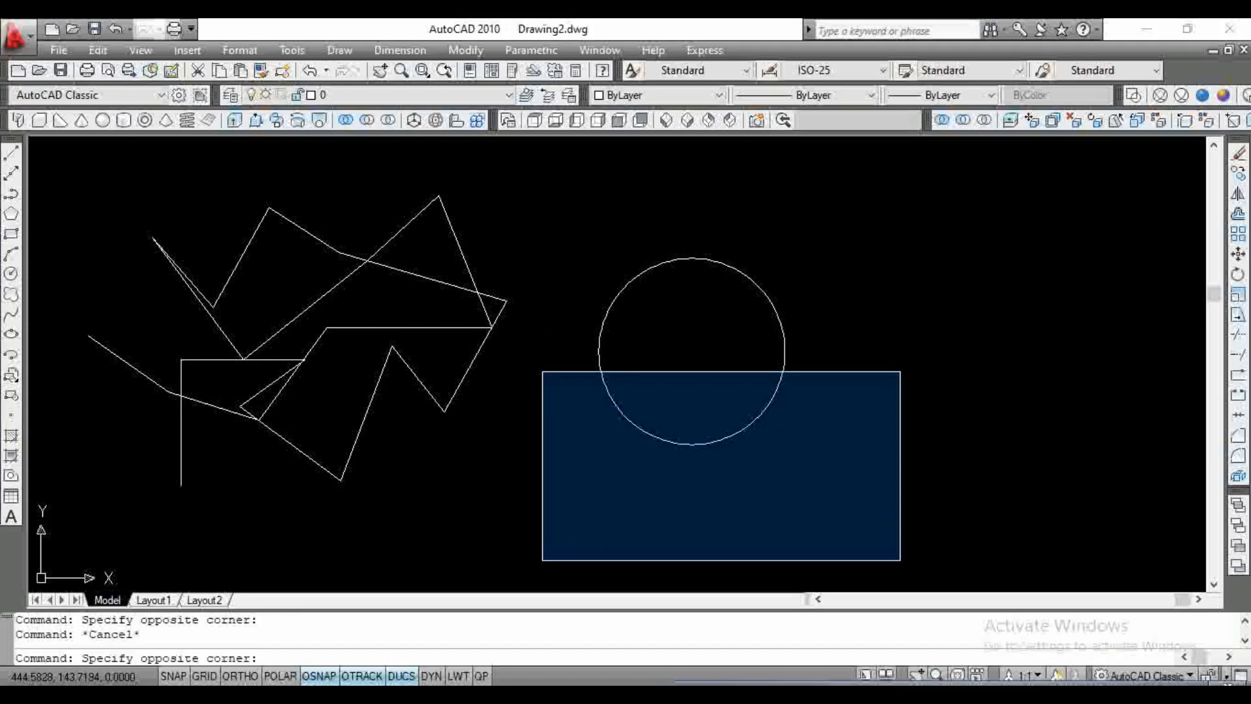
click(966, 552)
click(564, 363)
click(1024, 532)
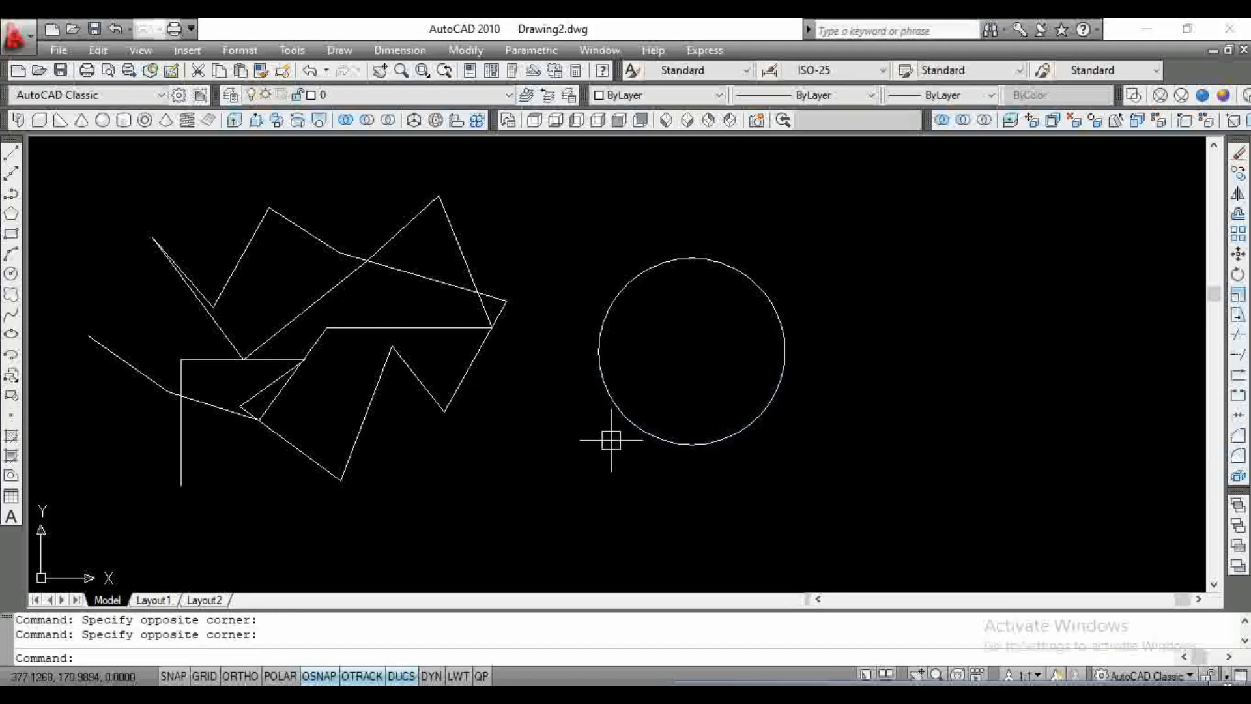
click(558, 371)
click(948, 497)
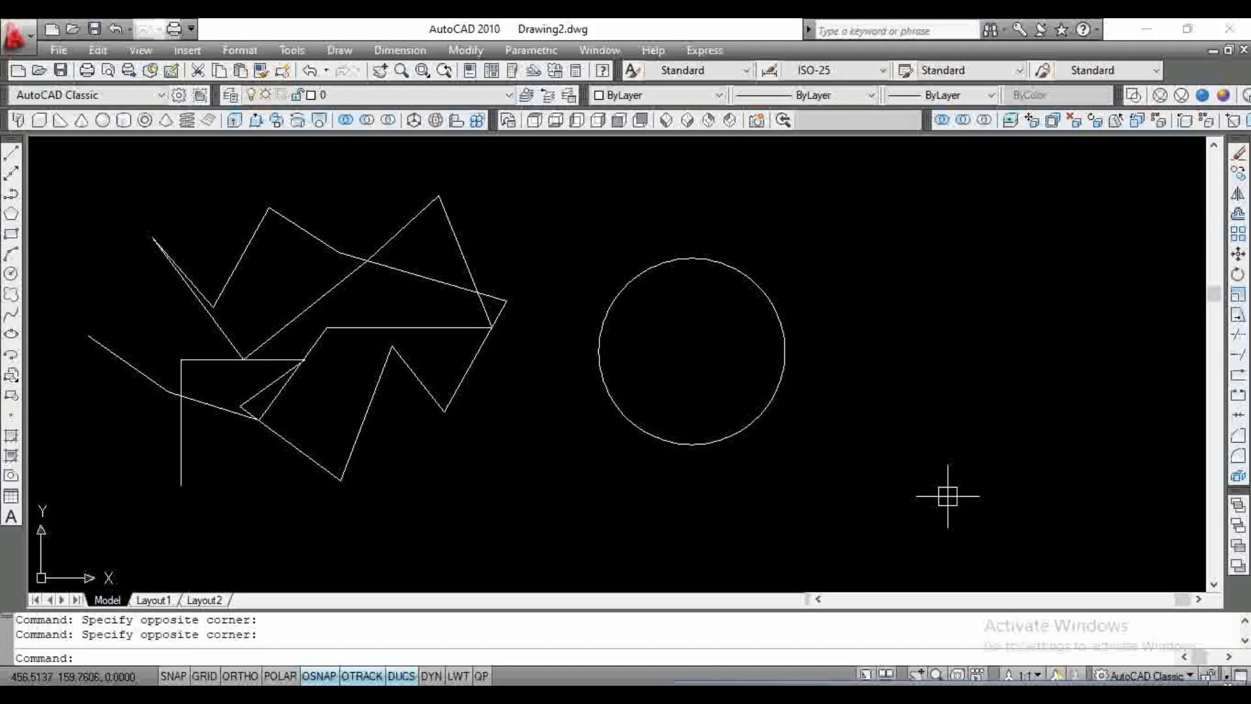
Step: Select the circle with a window selection that encloses it completely, and clear the selection
click(545, 219)
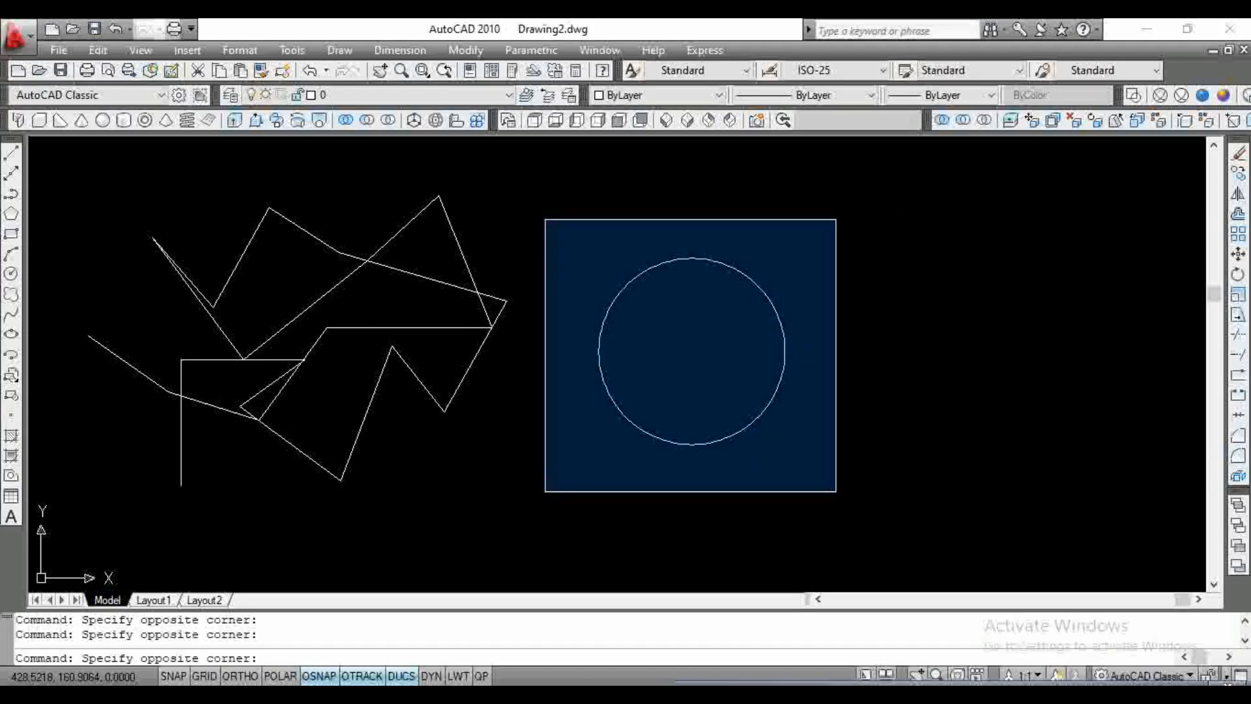
click(836, 491)
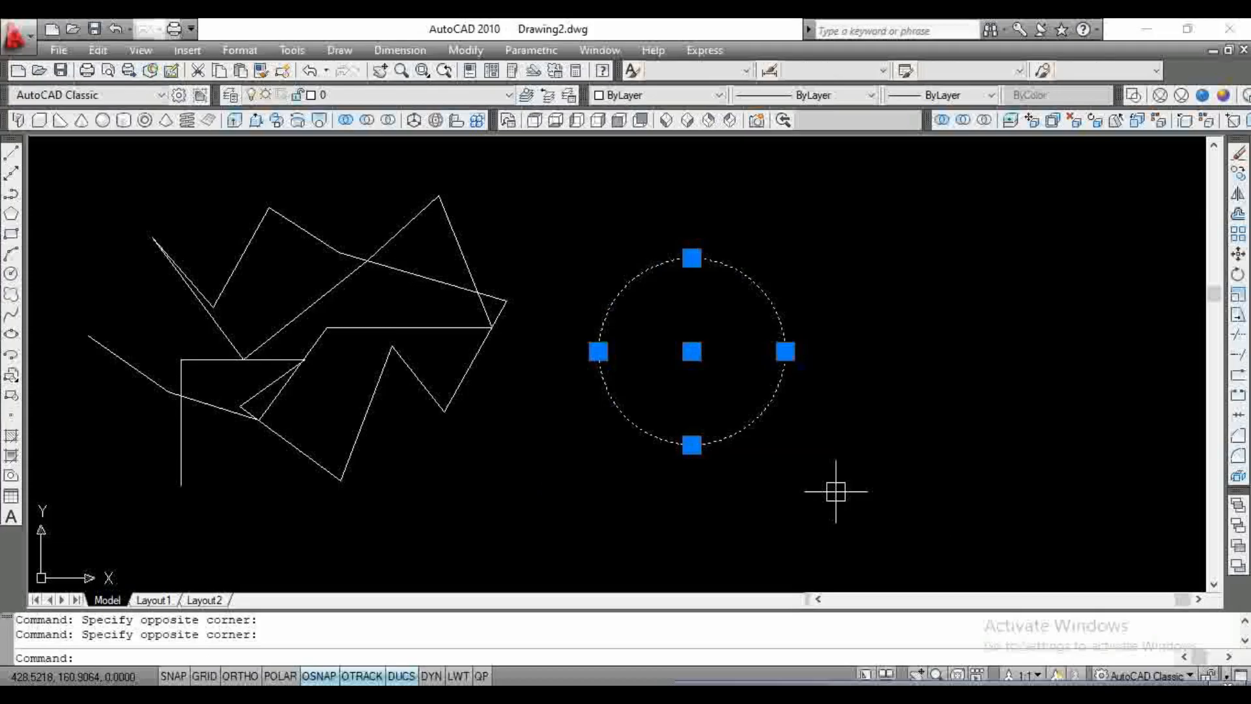
key(Escape)
Step: Select the zigzag and the circle together with one crossing selection and erase them
click(874, 507)
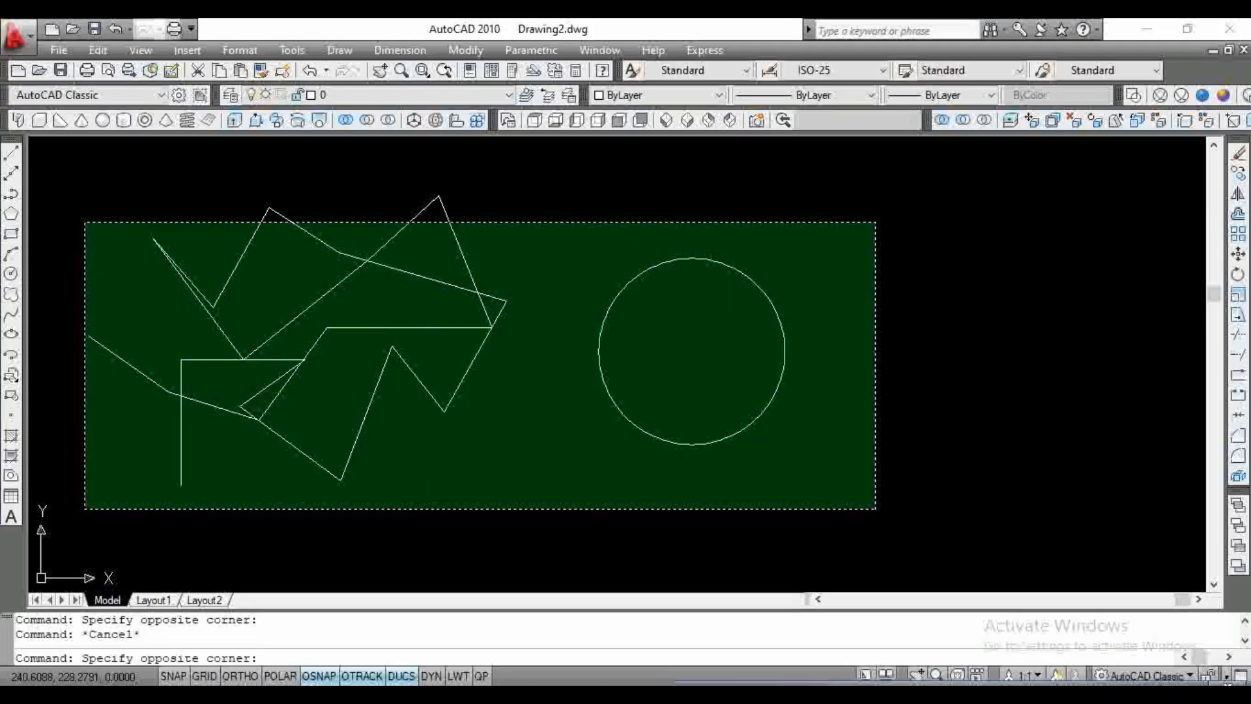
click(83, 222)
key(Delete)
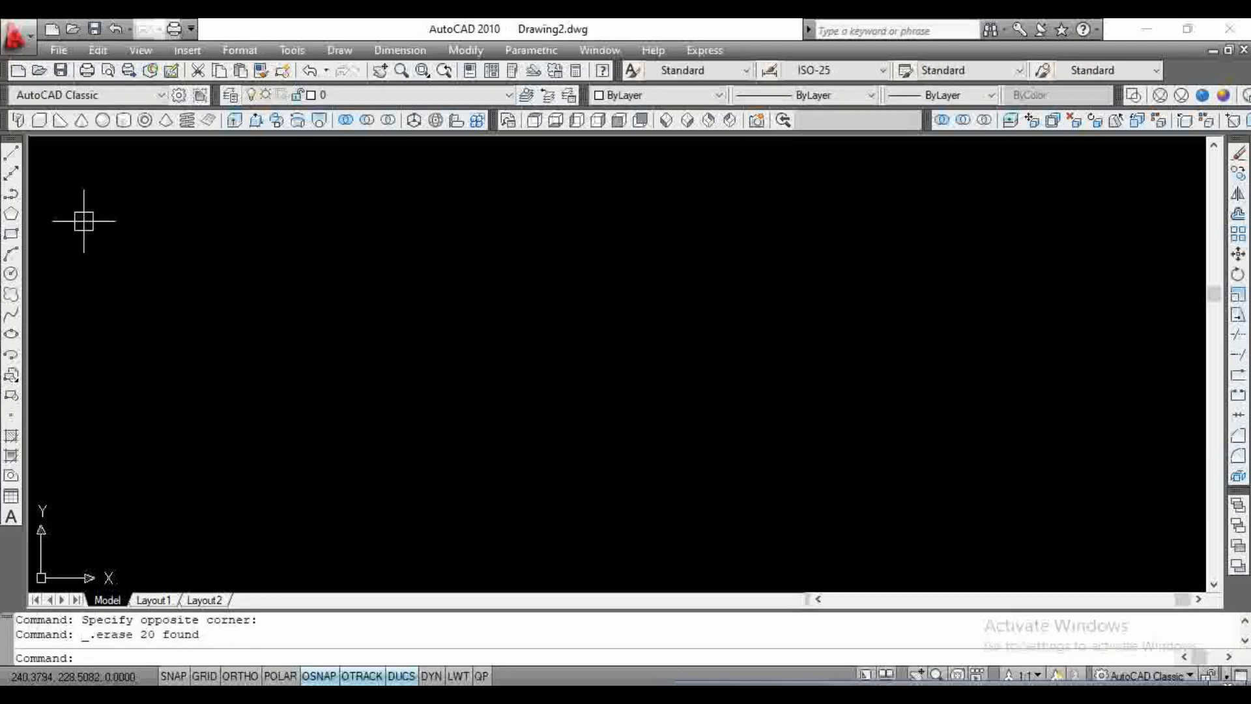
Step: Examine the available circle construction methods, from Center, Radius to Tan, Tan, Tan
click(289, 51)
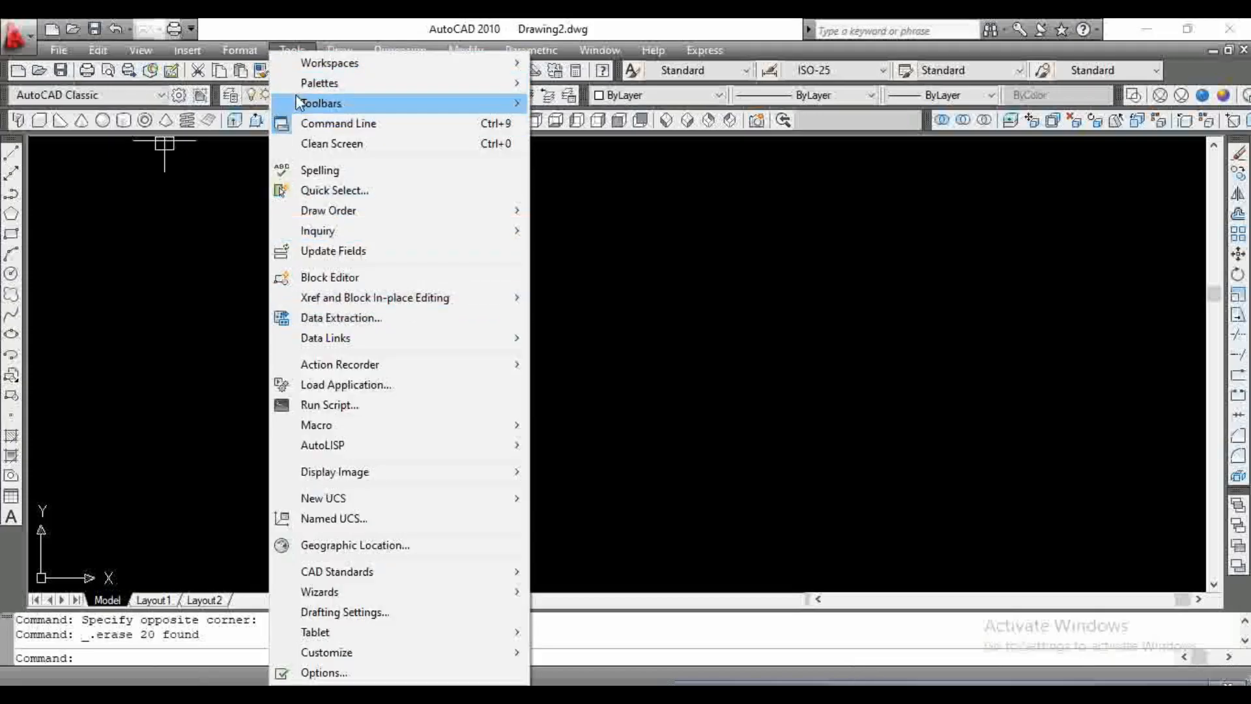
click(343, 51)
click(344, 50)
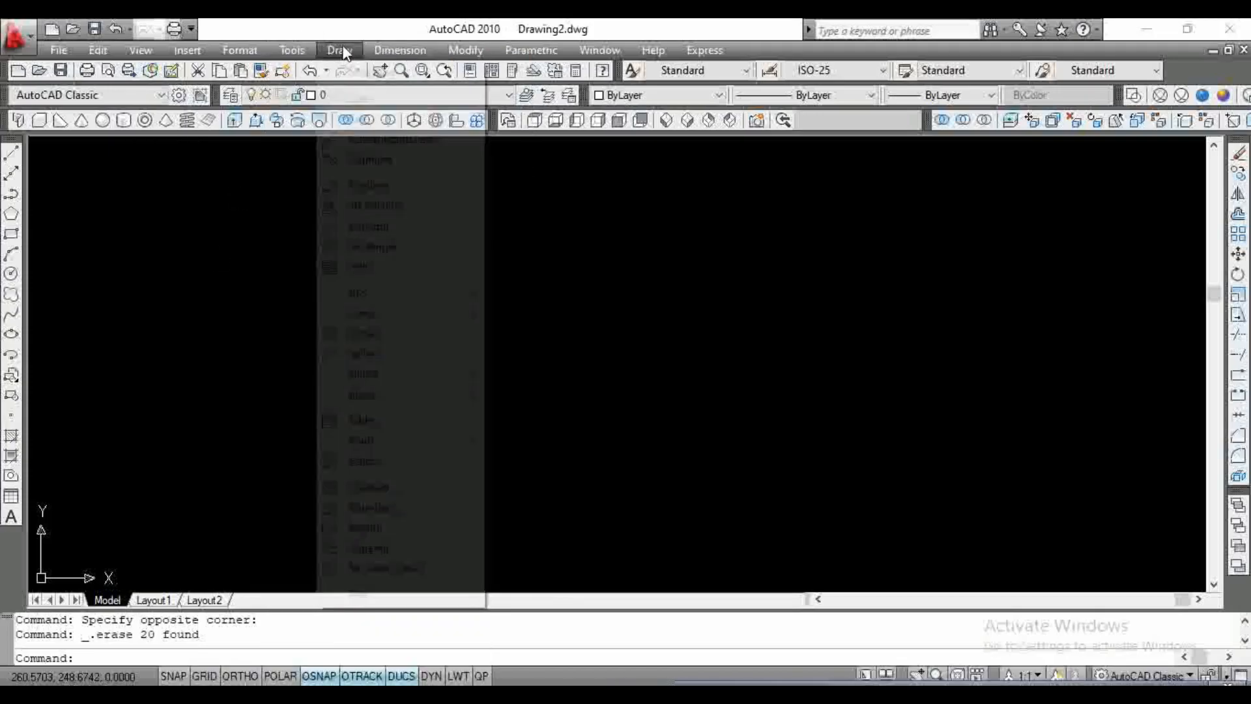
mouse_move(425, 316)
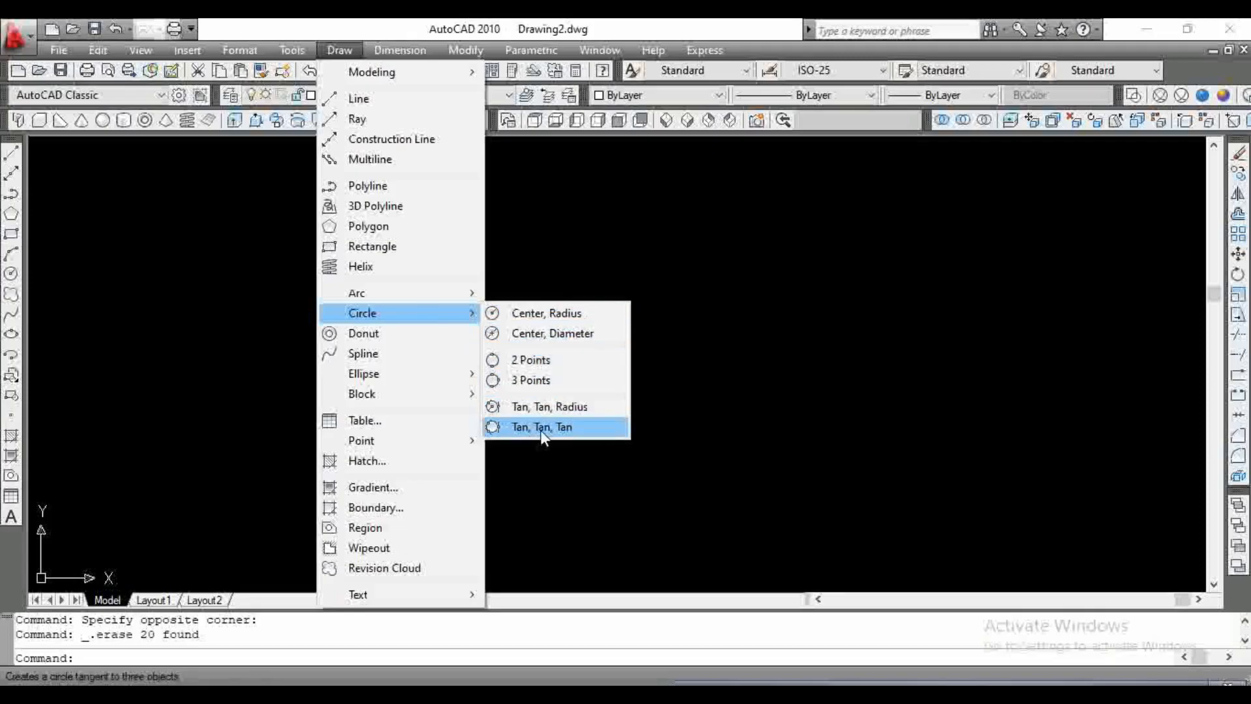
click(826, 411)
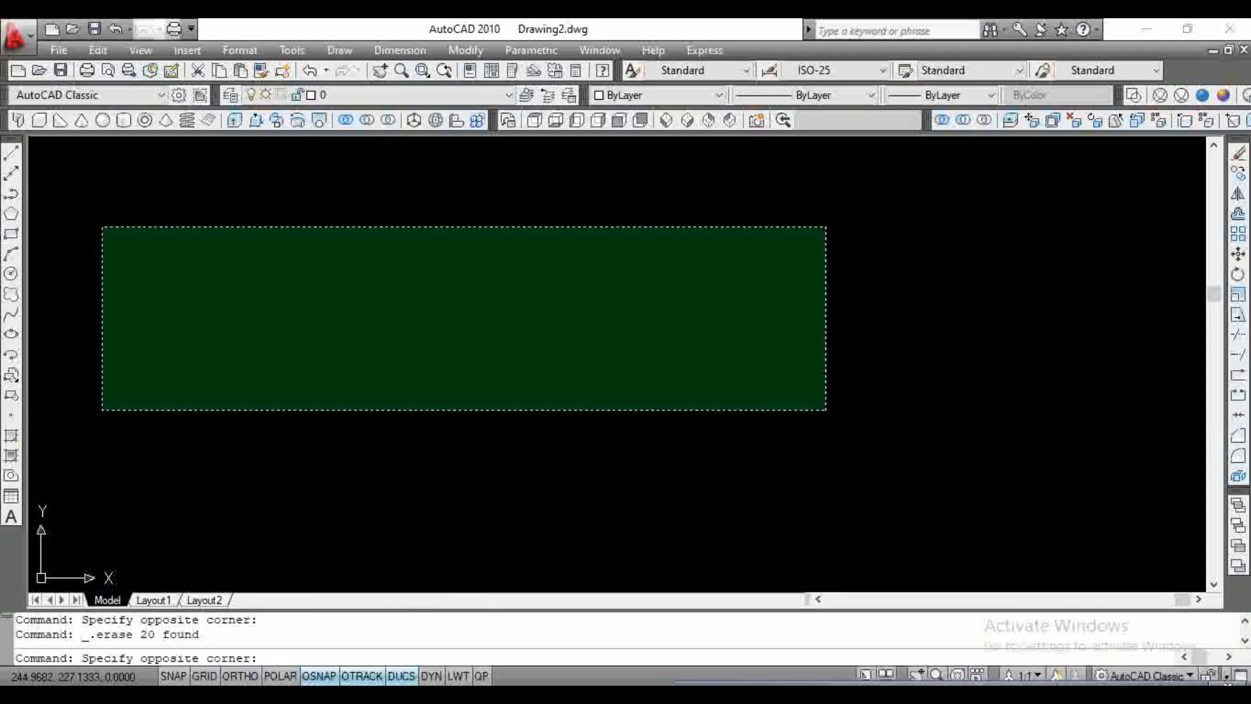
click(427, 323)
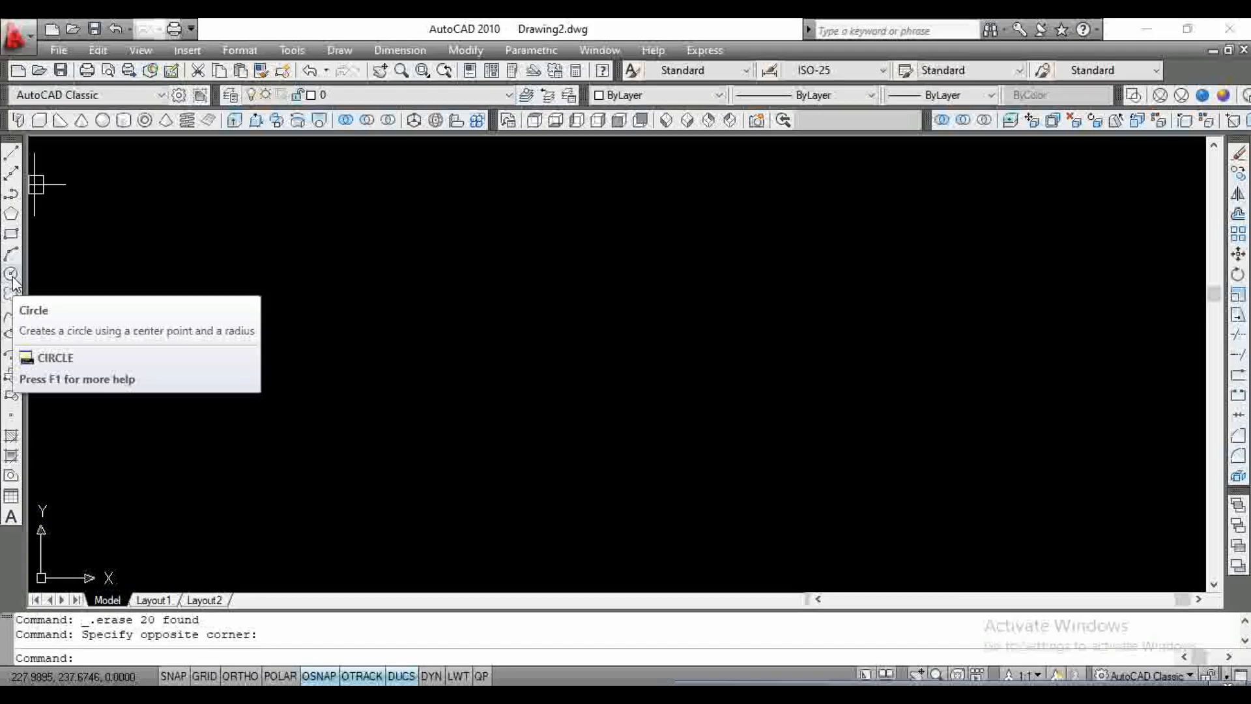
click(340, 50)
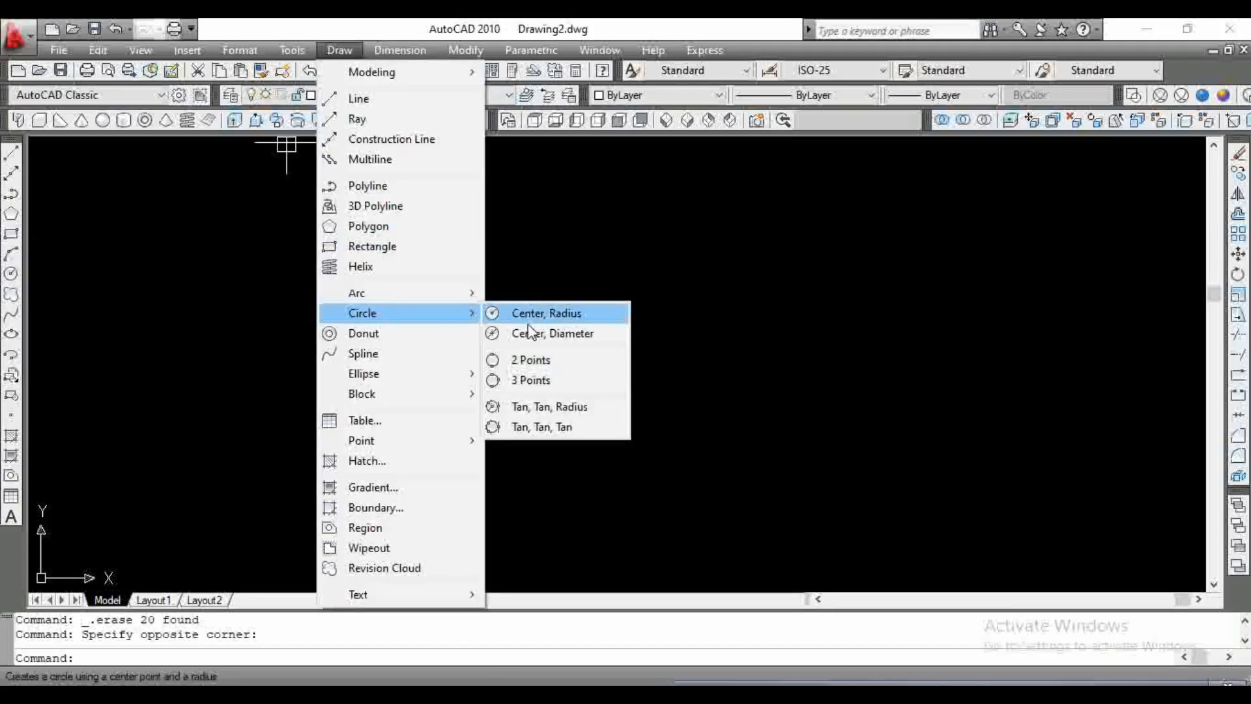
mouse_move(400, 50)
click(221, 385)
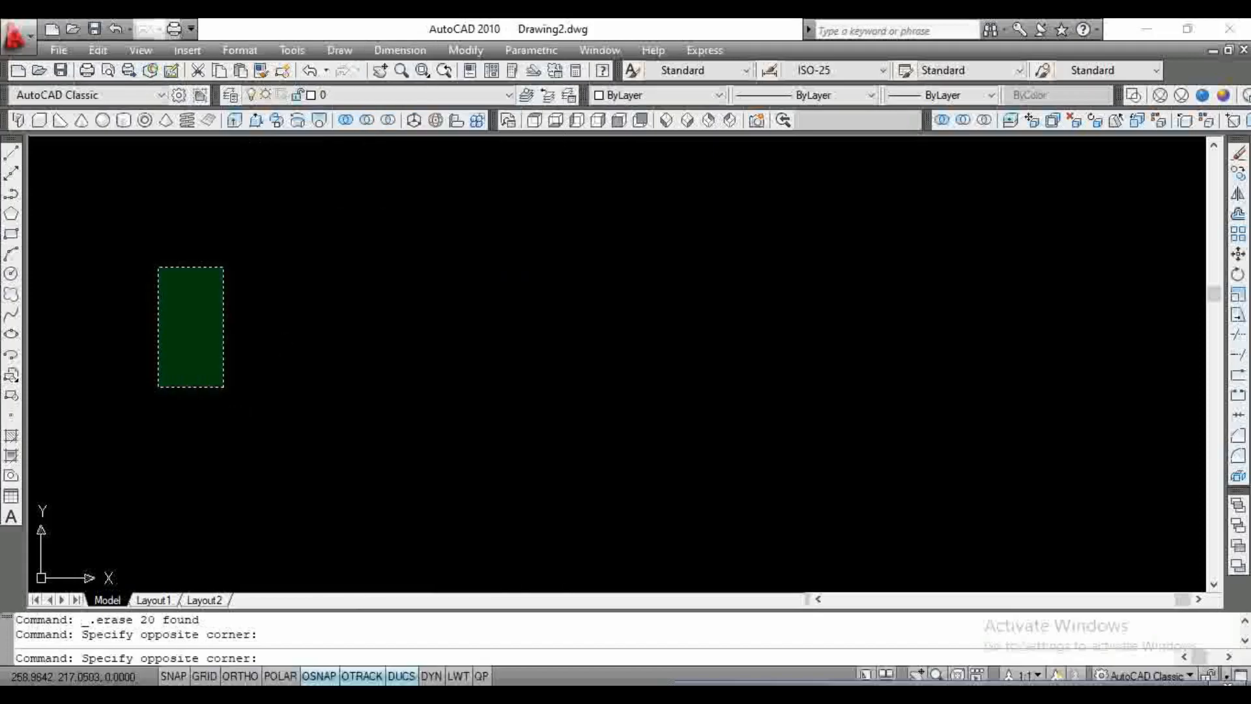
click(156, 268)
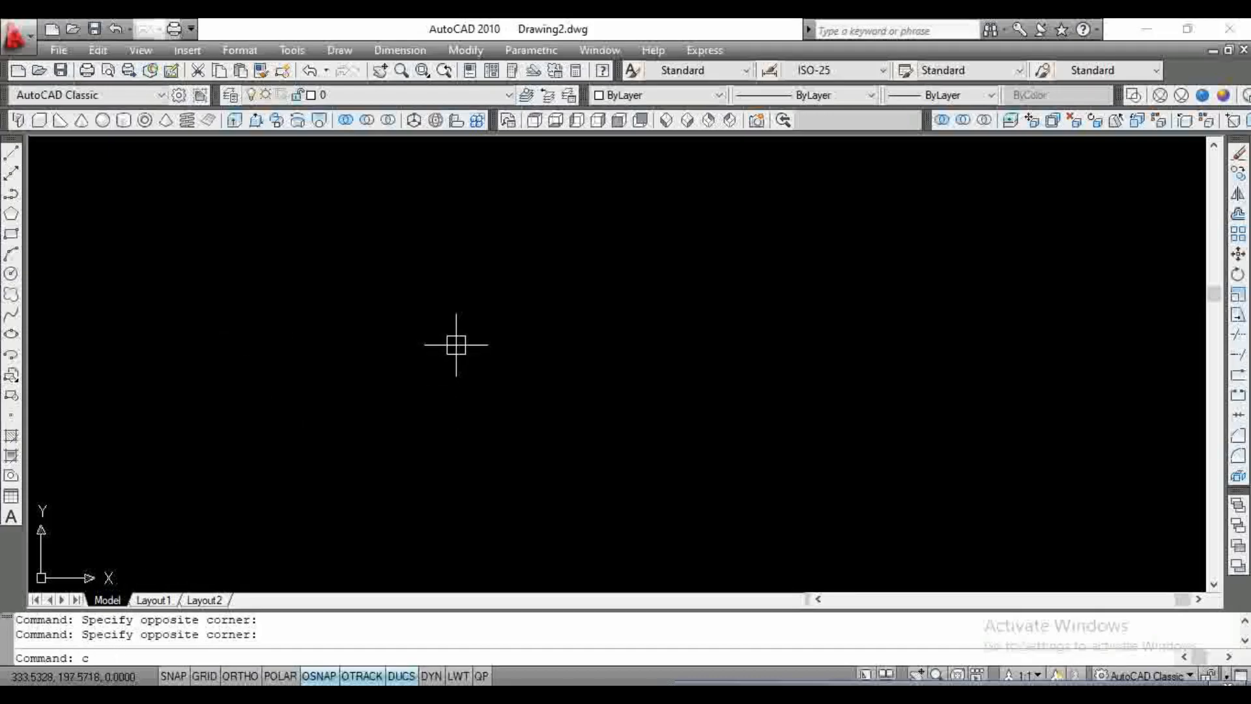
key(Return)
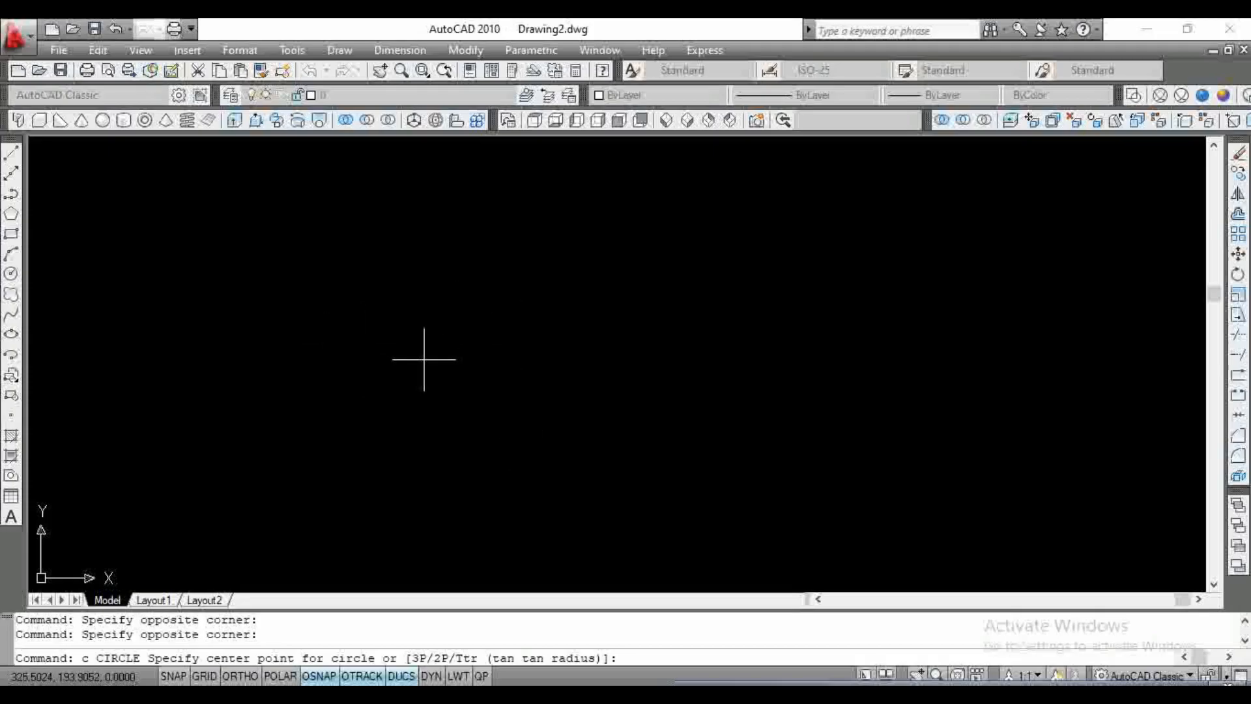
key(Escape)
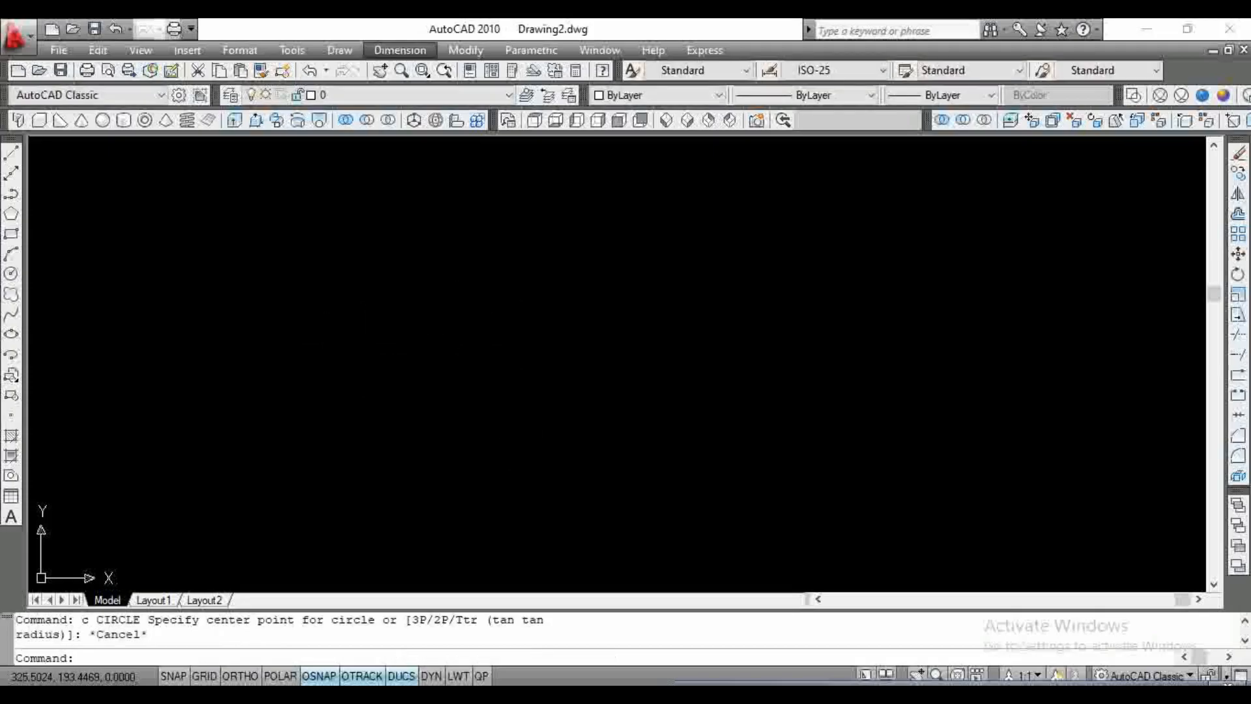
click(738, 414)
click(546, 276)
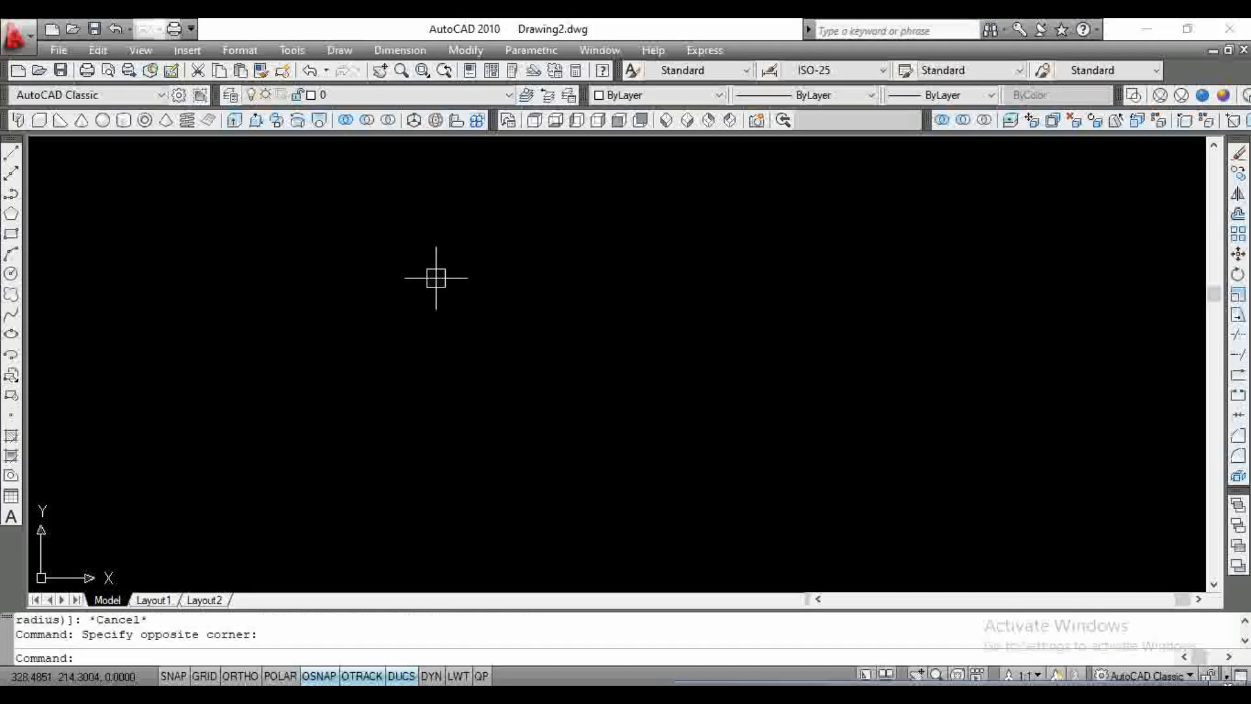
Step: Draw an L-shaped line with Ortho on, placing a vertical segment downward and a horizontal segment to the right
text(l)
key(Return)
click(414, 217)
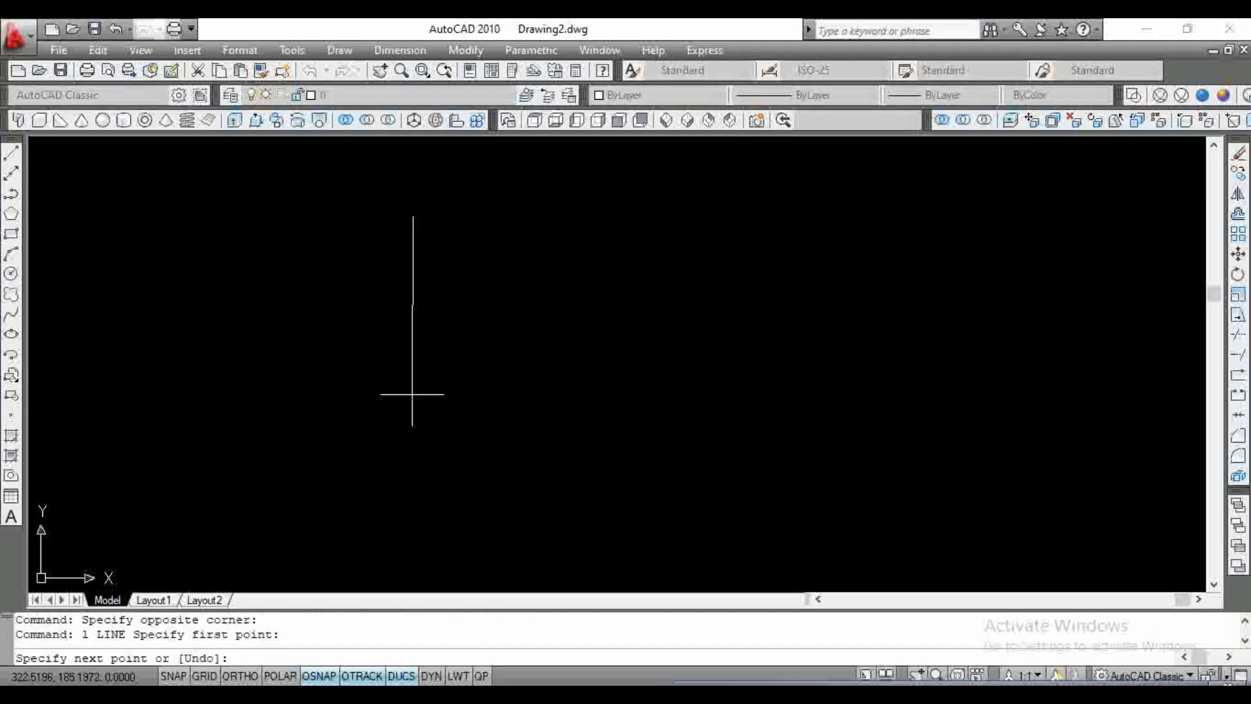
key(F8)
click(422, 373)
click(562, 374)
key(Return)
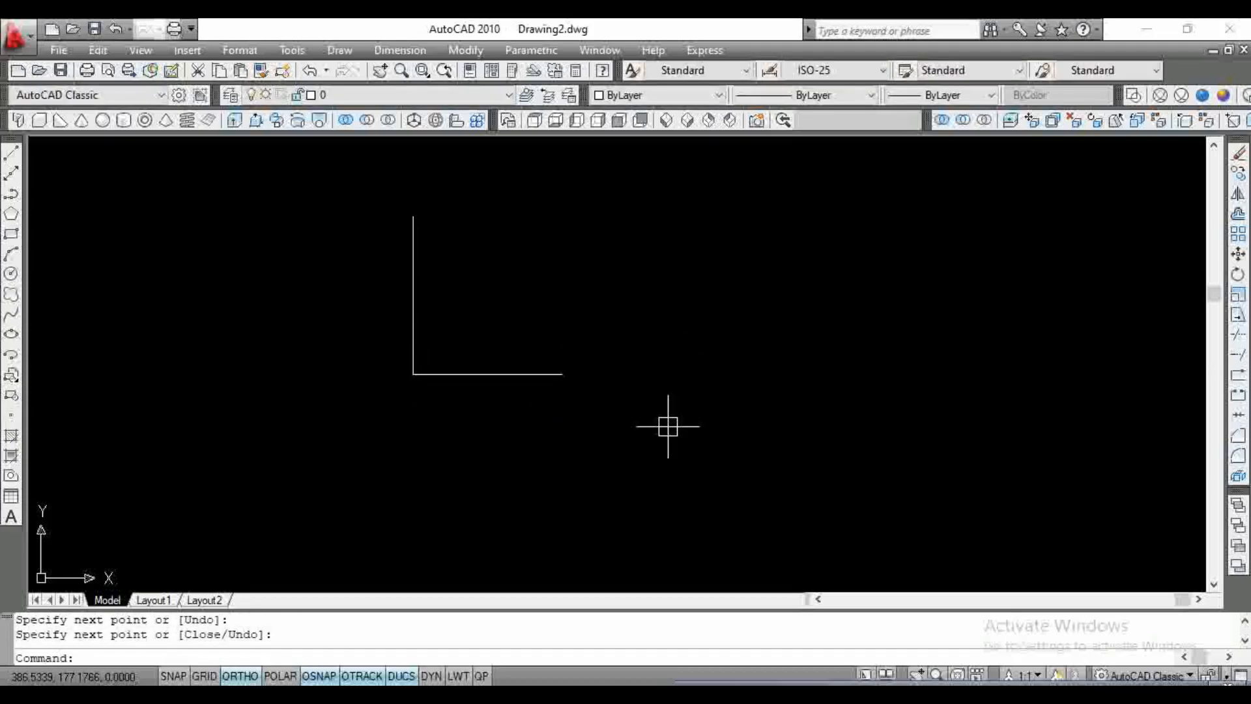
Step: Draw a circle of radius 25 centred on the free end of the horizontal segment
text(c)
key(Return)
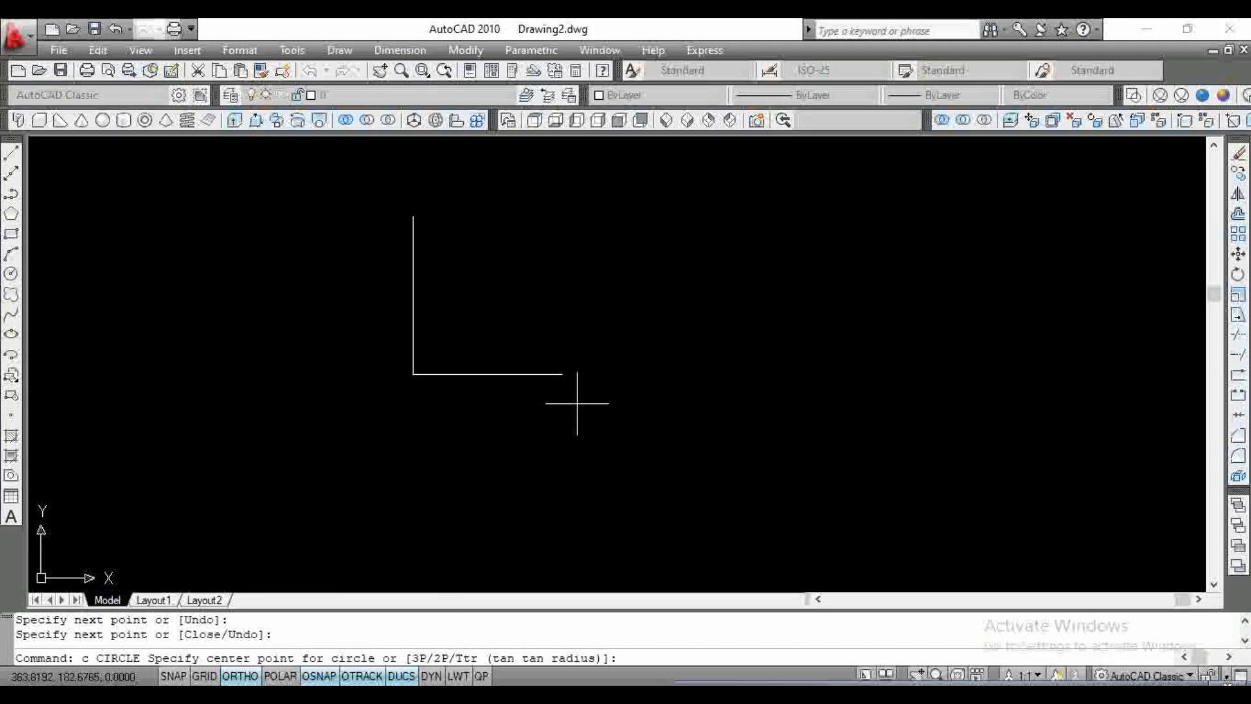
click(562, 374)
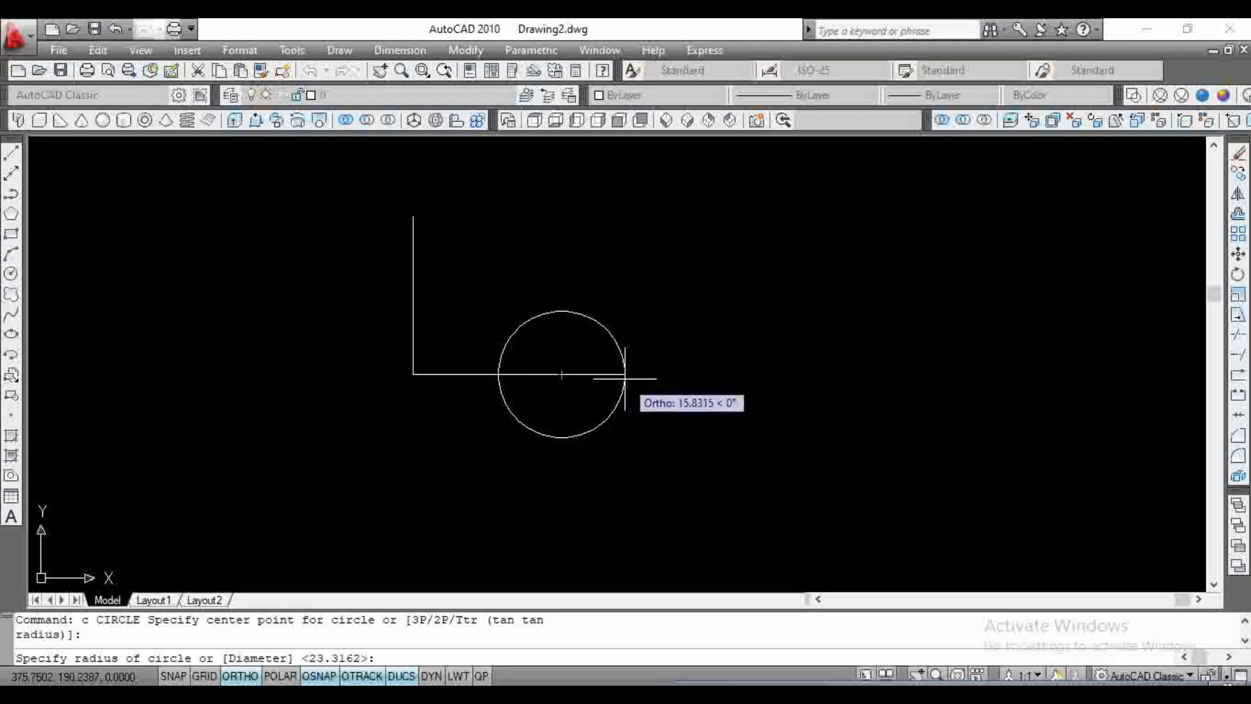
key(Return)
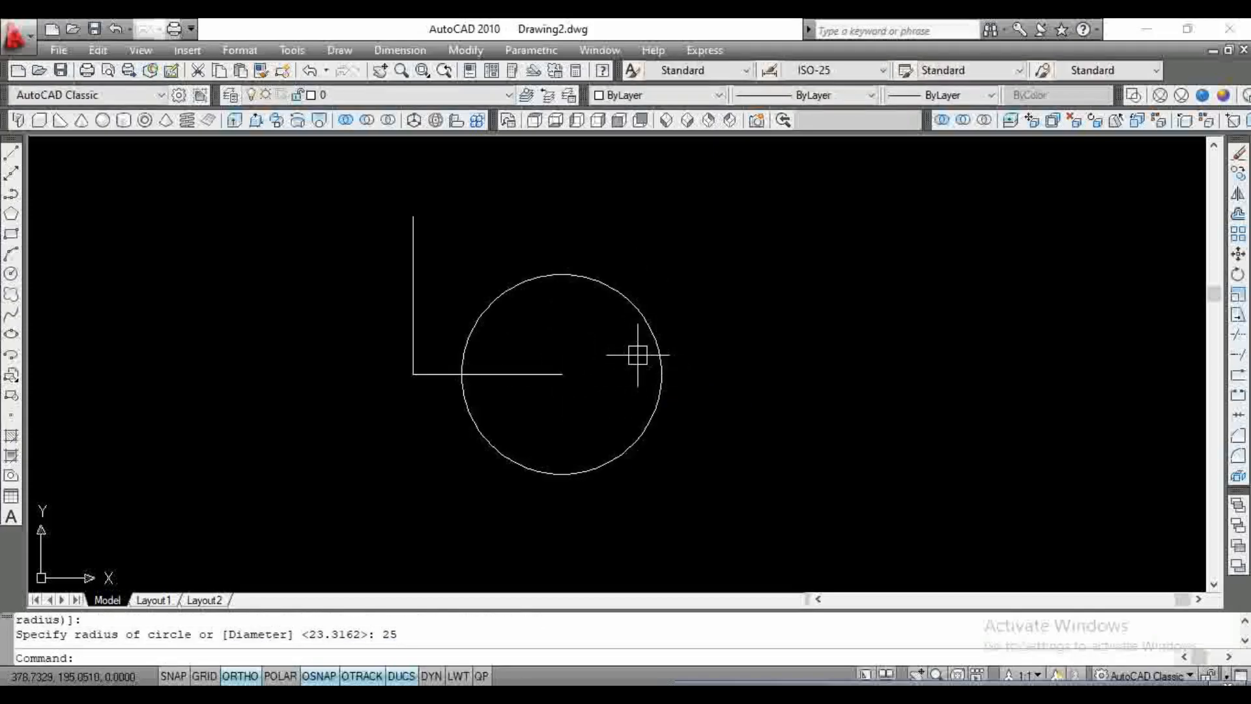
Step: Erase the circle at the end of the horizontal segment
click(648, 422)
text(e)
key(Return)
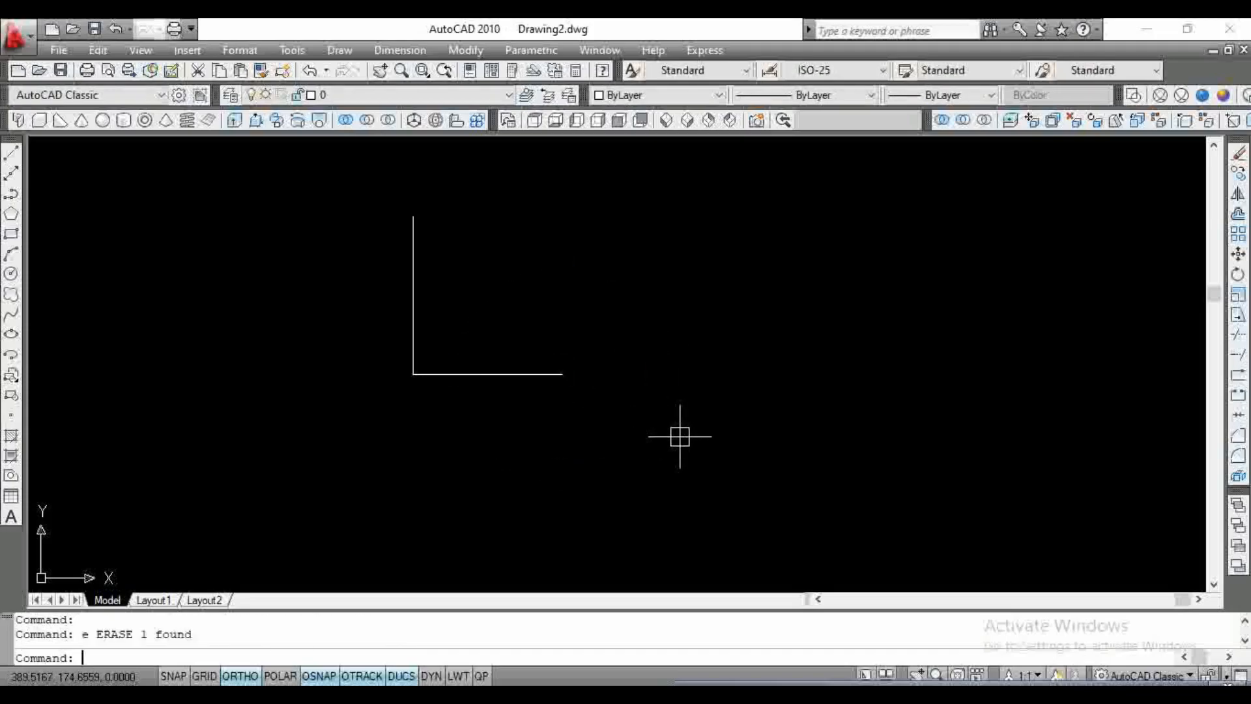
Step: Restore the erased circle and draw a concentric circle of diameter 21.256 centred on the horizontal segment's free end
key(ctrl+z)
text(c)
key(Return)
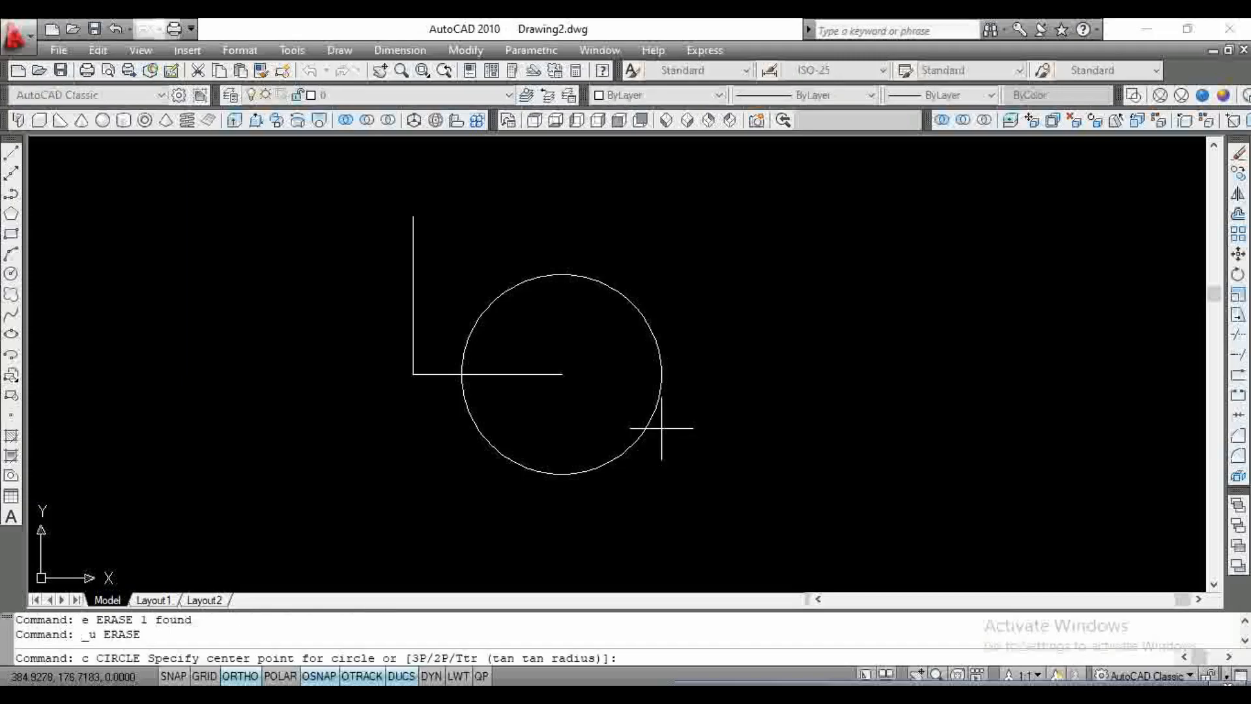
click(561, 374)
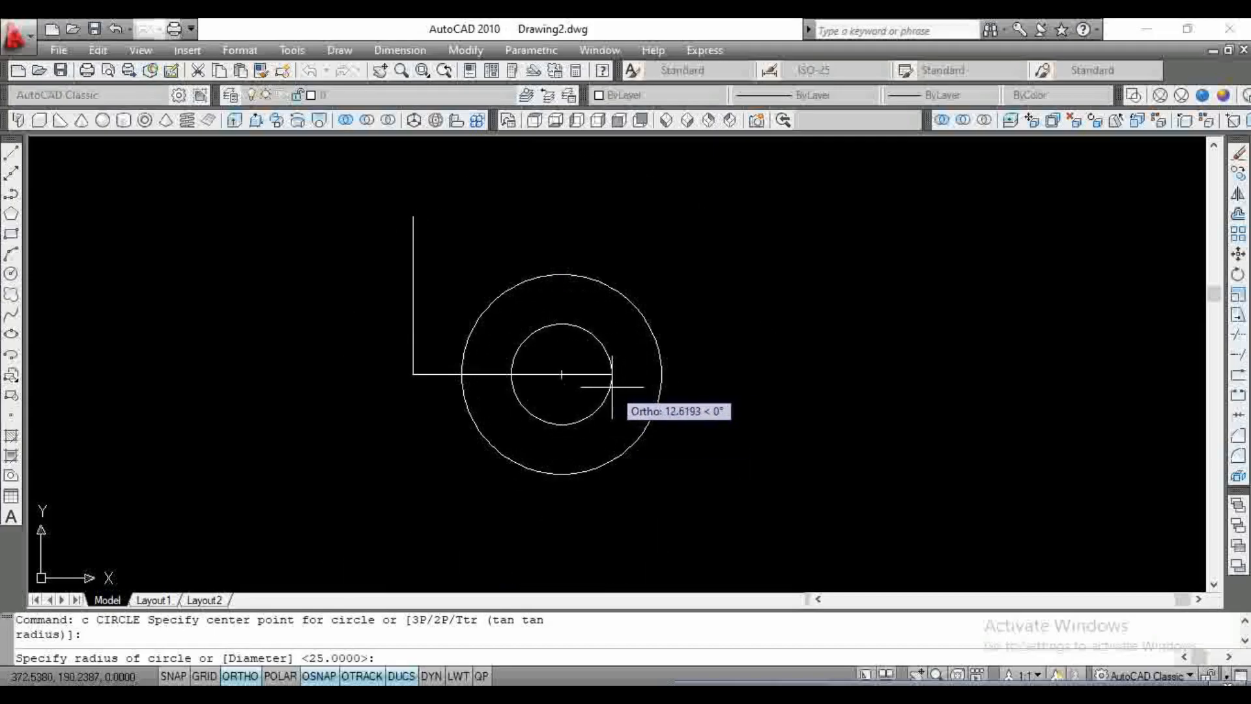
key(Return)
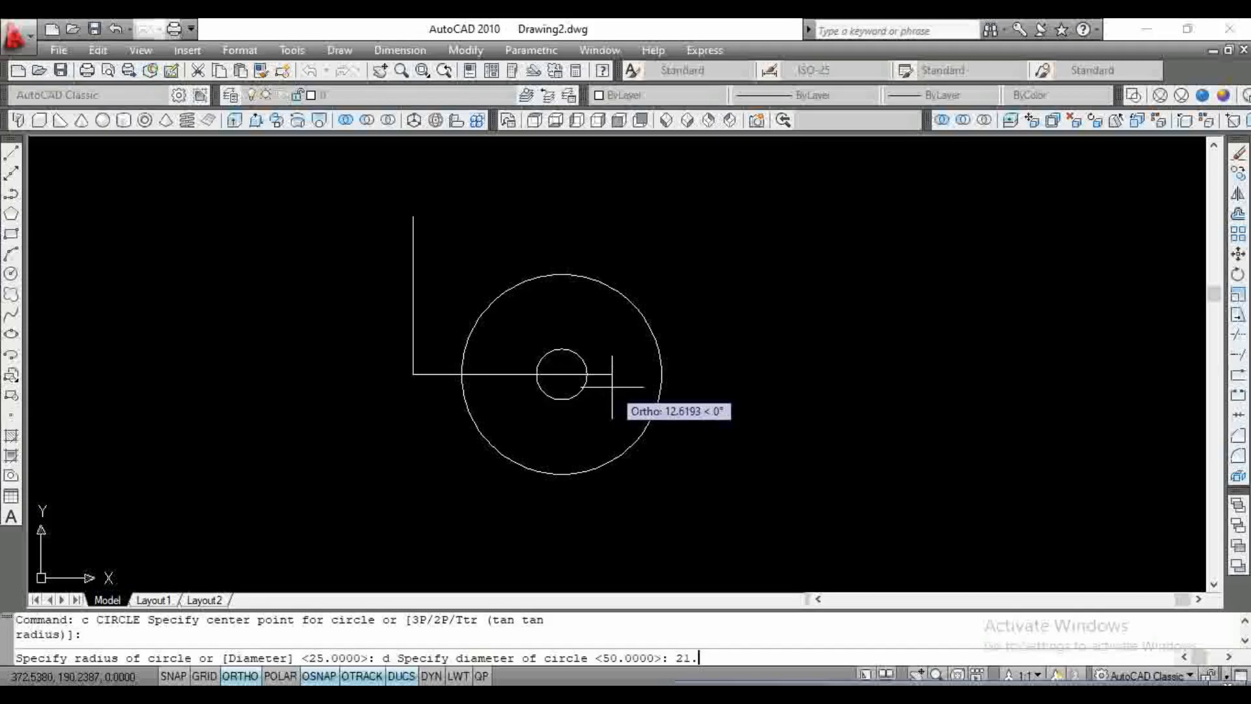
text(21.256)
key(Return)
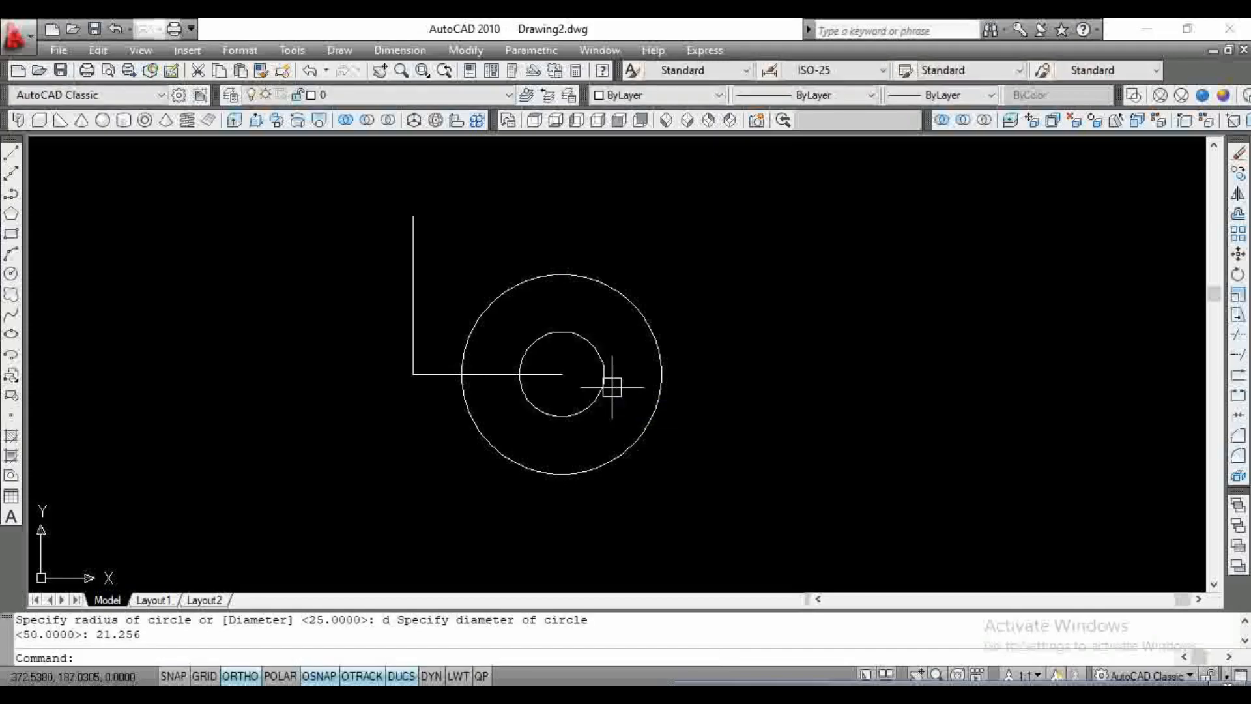
Step: Inspect the inner and outer circles by selecting each in turn, and review the list of circle construction methods
click(603, 351)
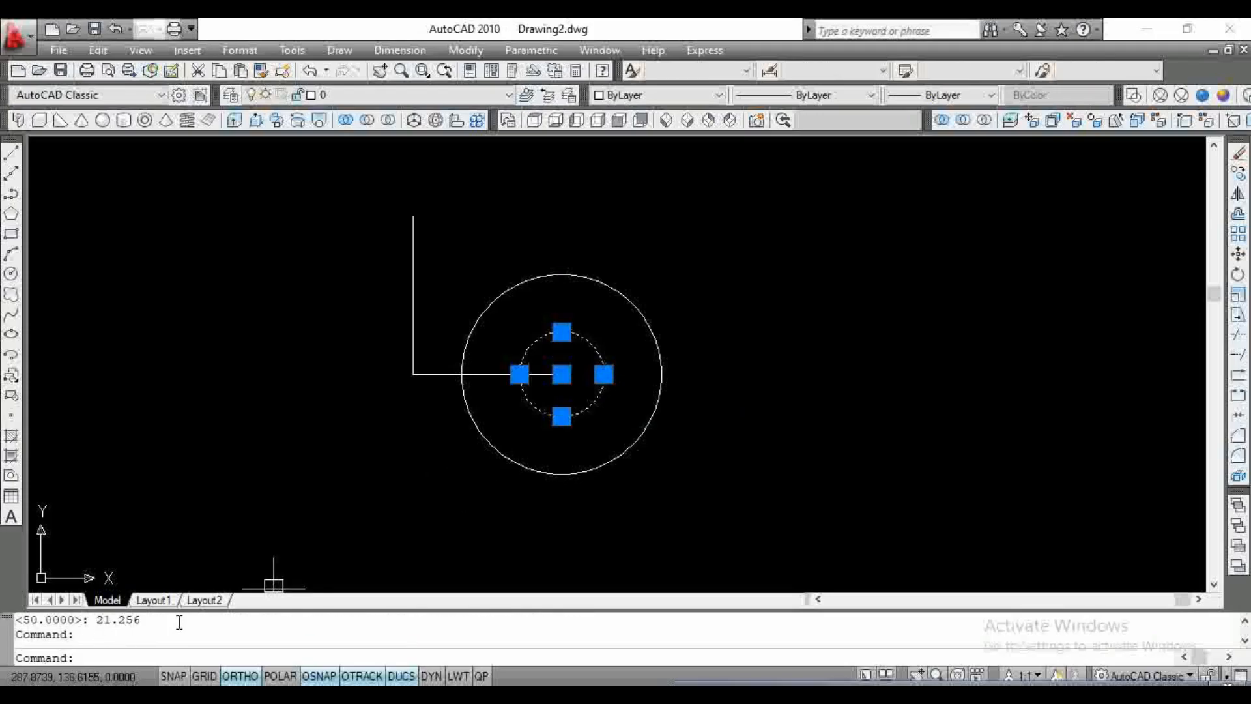
key(Escape)
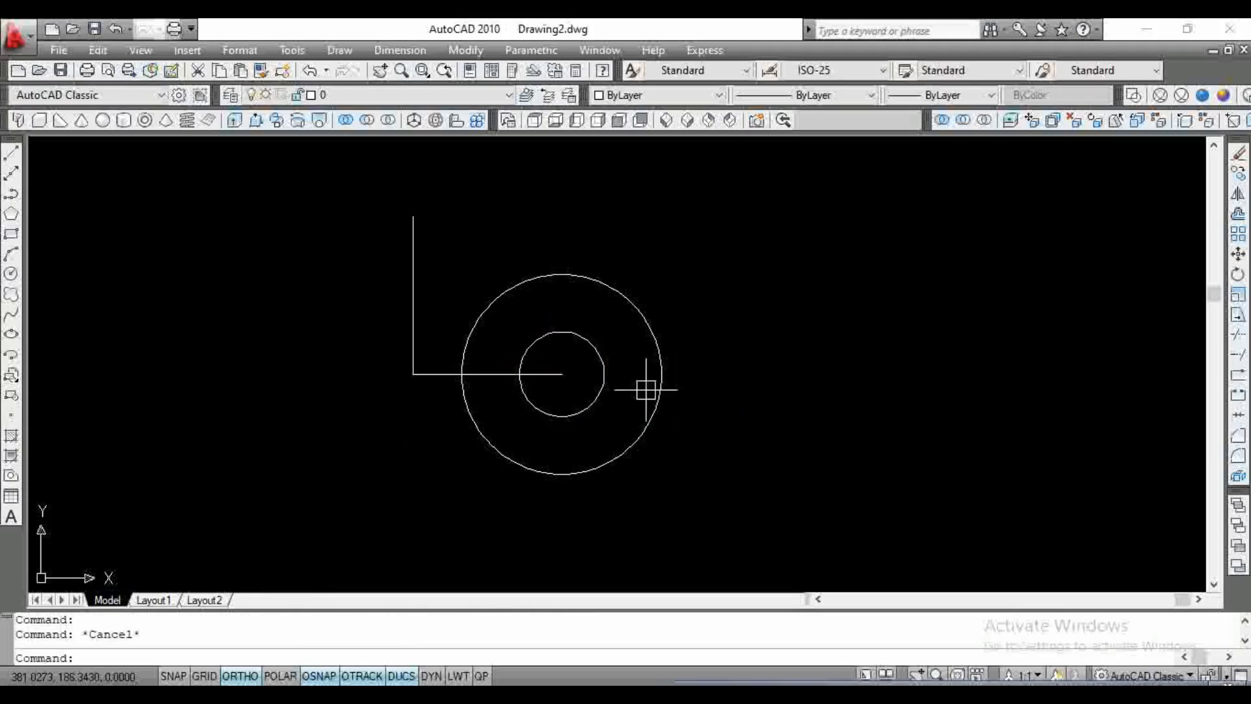
click(670, 351)
click(648, 403)
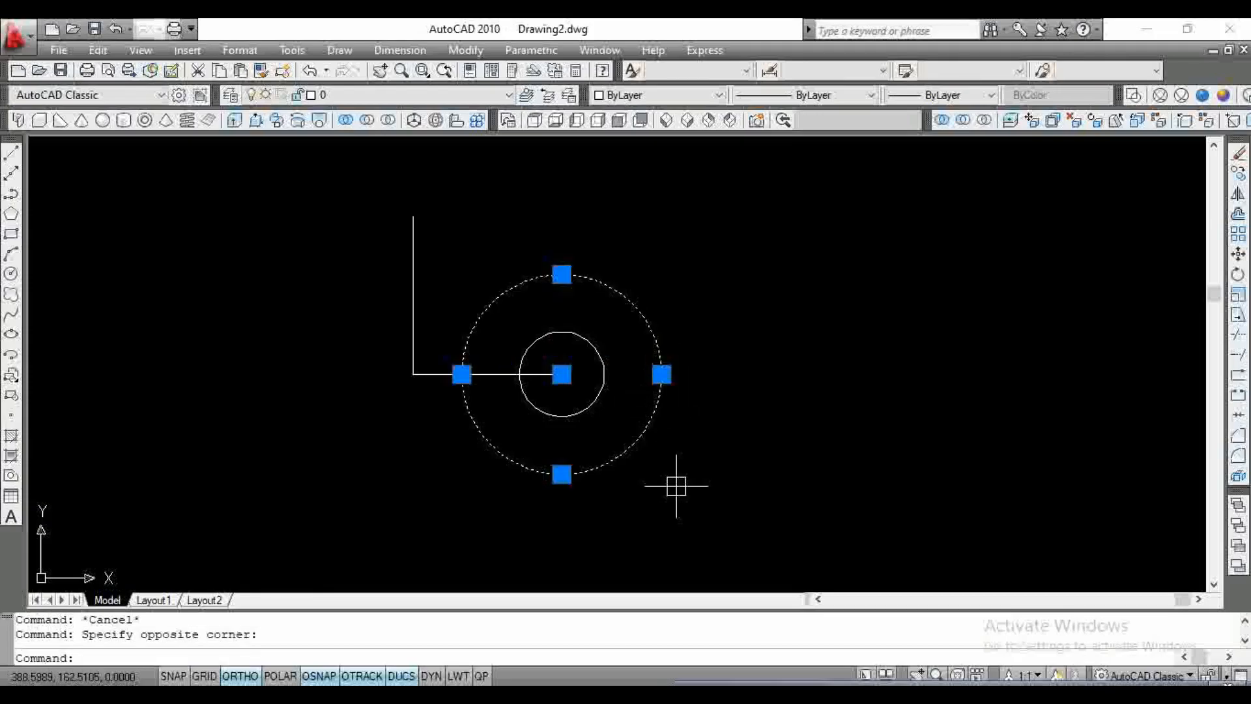
key(Escape)
key(Escape)
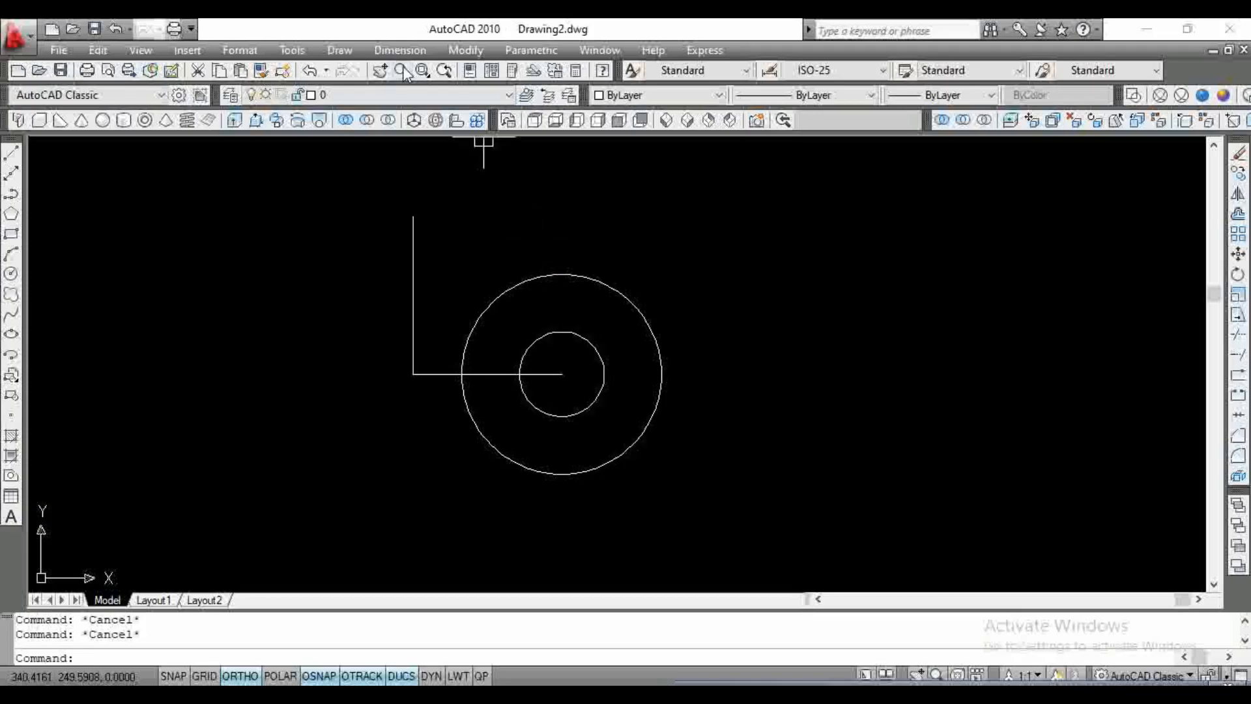
click(339, 50)
mouse_move(447, 312)
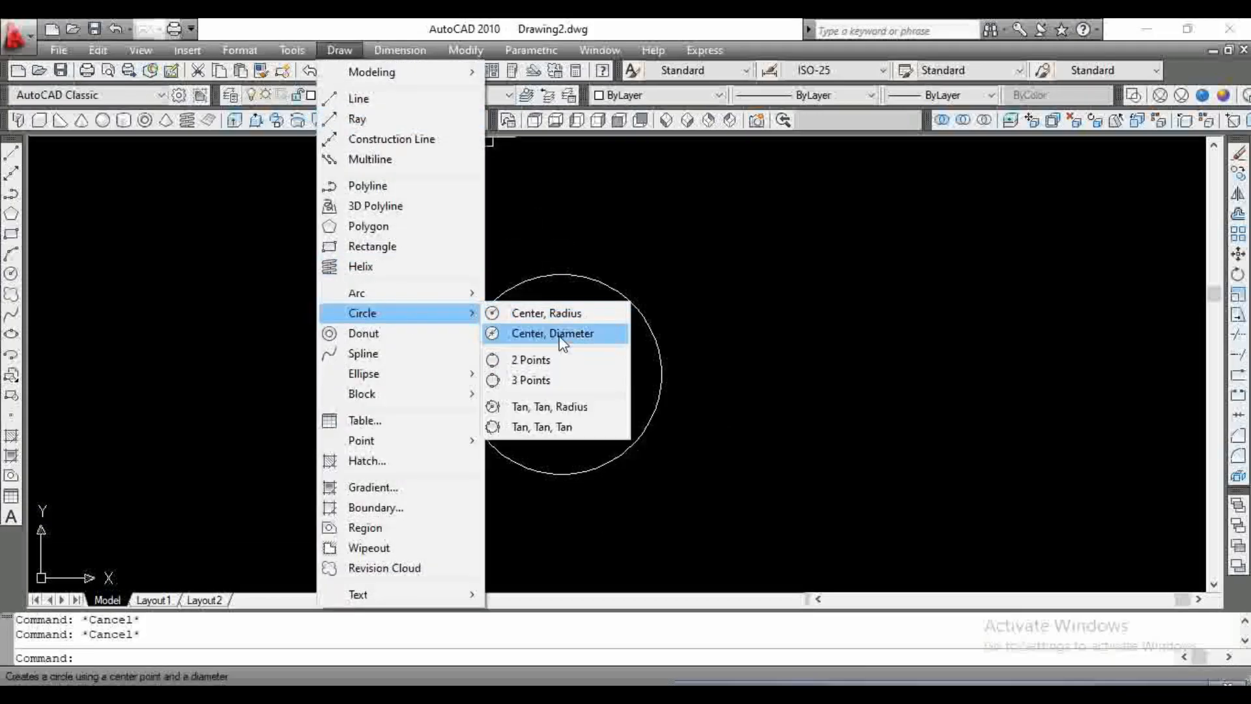
Step: Erase both concentric circles together using a crossing selection
click(771, 489)
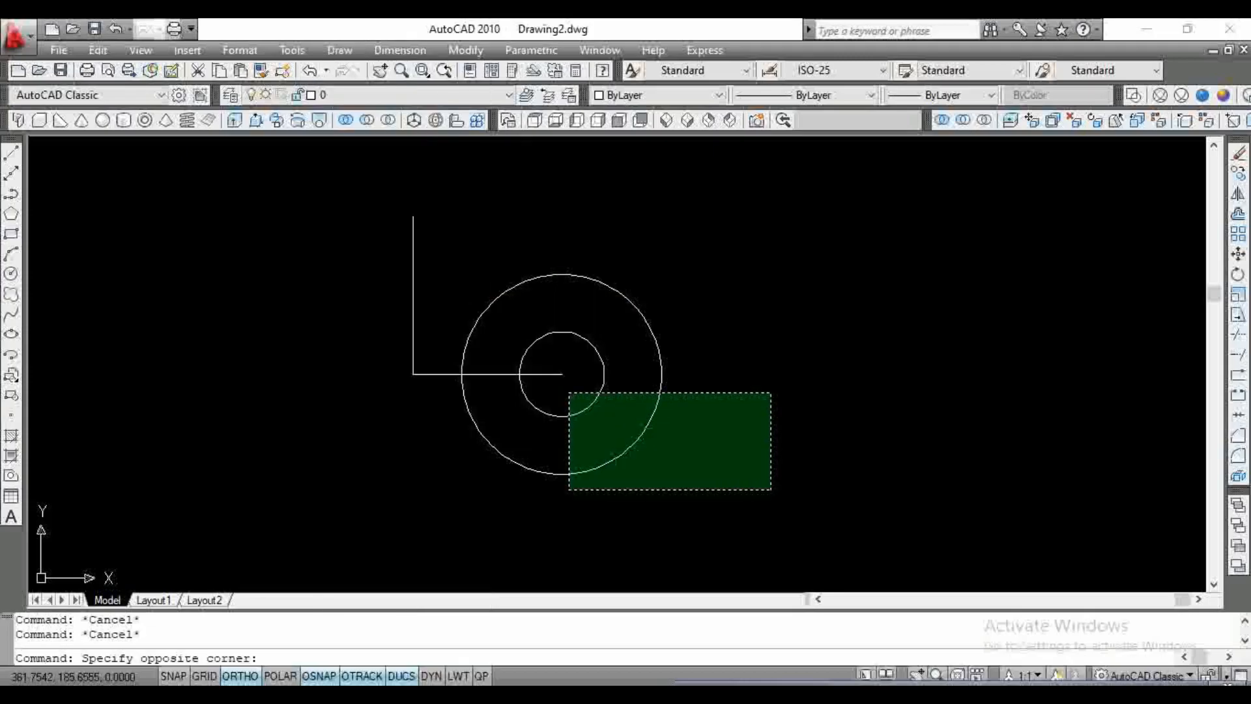
click(549, 334)
text(e)
key(Return)
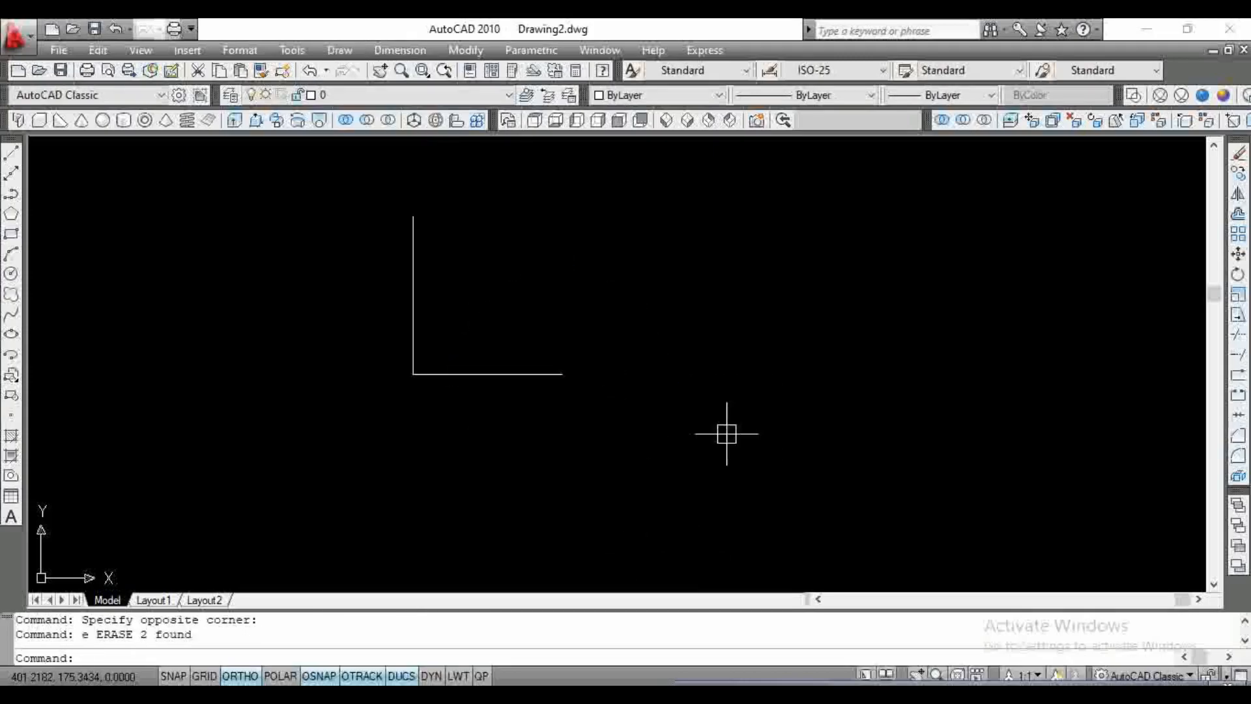
Step: Draw a diagonal line rising to the right beside the L-shape, with Ortho turned off
text(l)
key(Return)
click(701, 453)
key(F8)
click(913, 286)
key(Return)
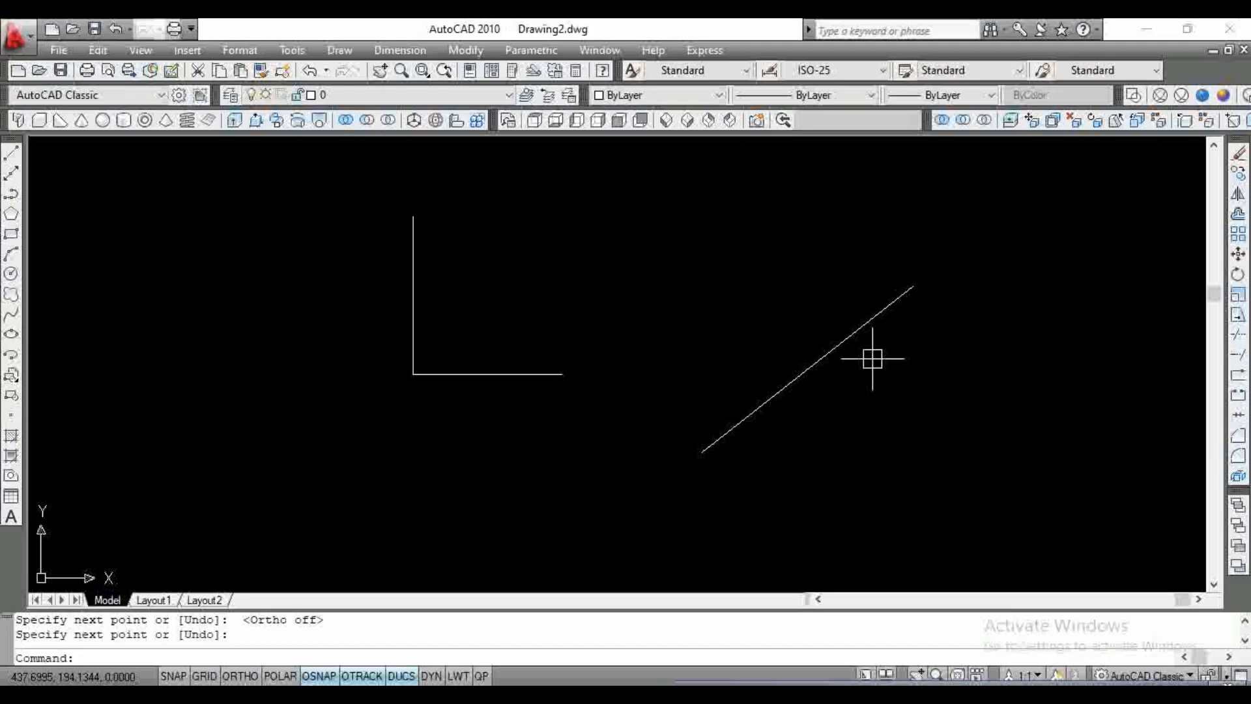
Step: Draw a two-point (2P) circle using the diagonal line's two endpoints as the ends of its diameter
text(c)
key(Return)
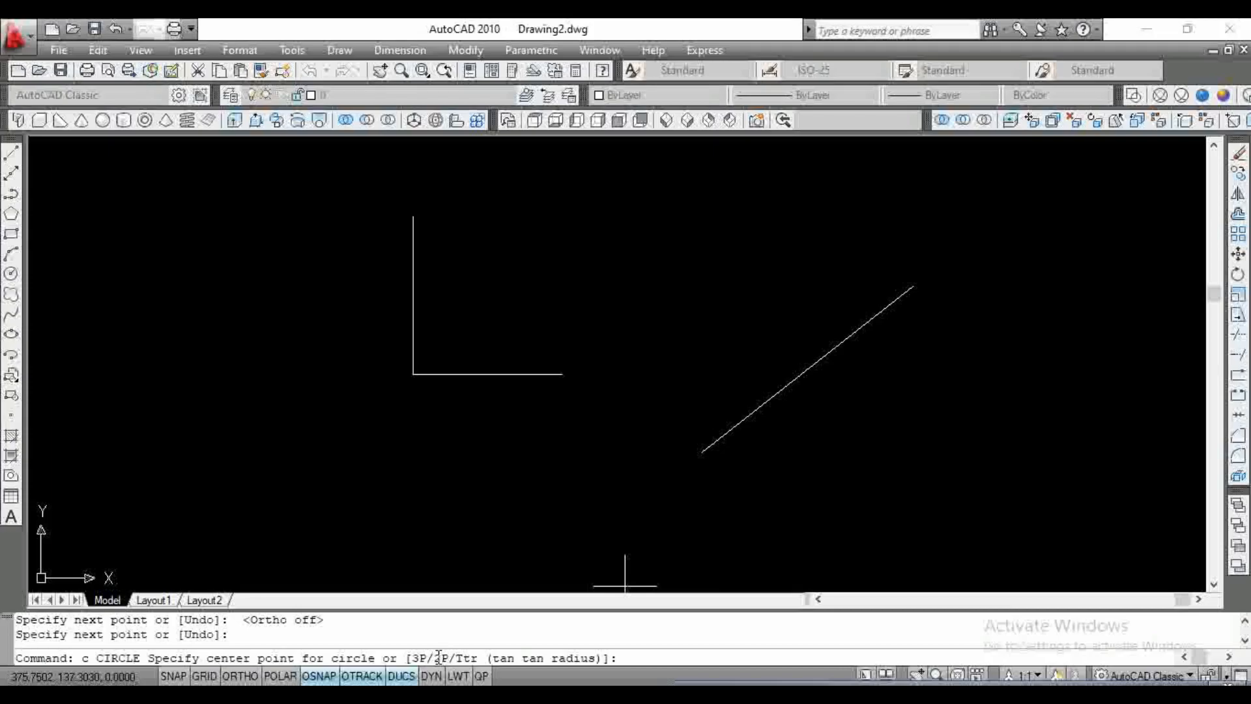
text(2)
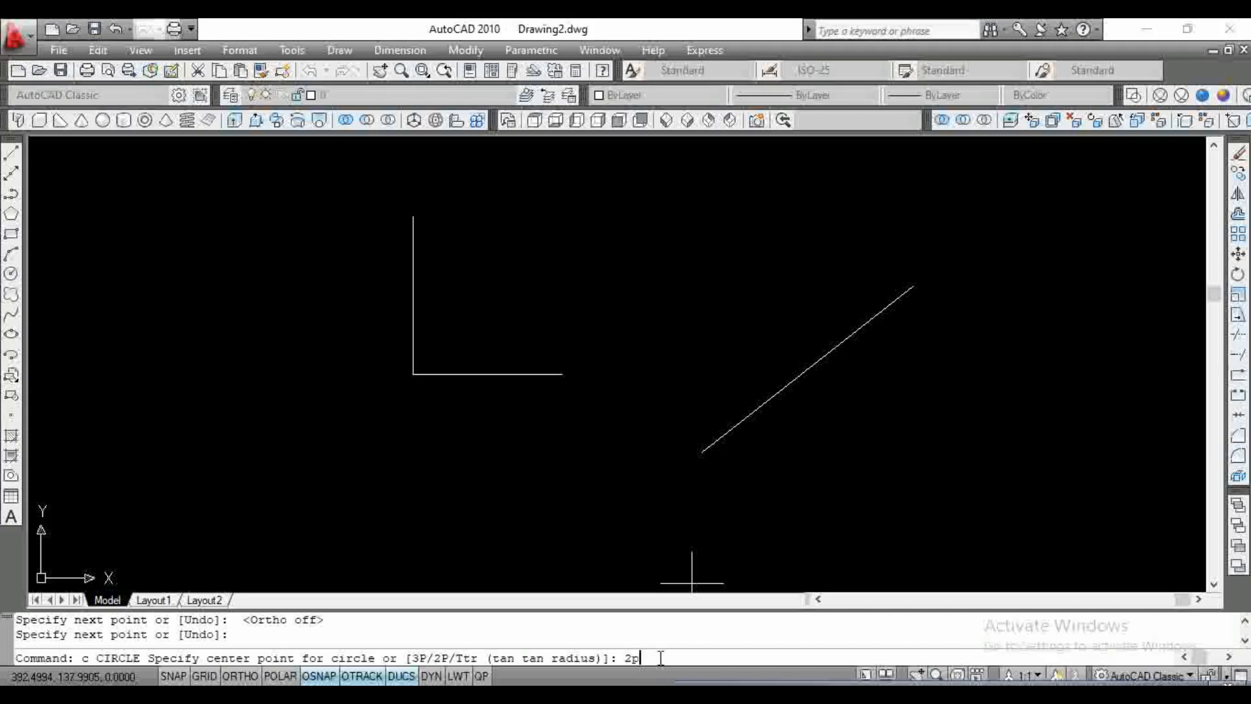
text(p)
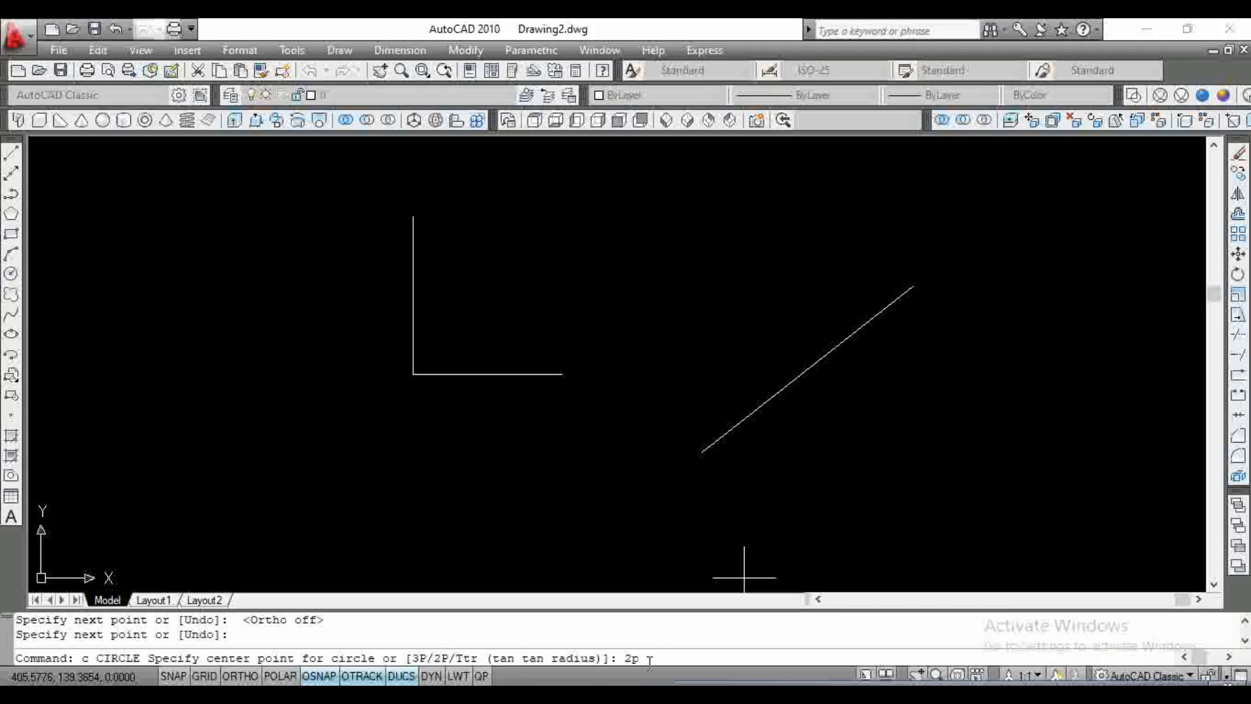
key(Return)
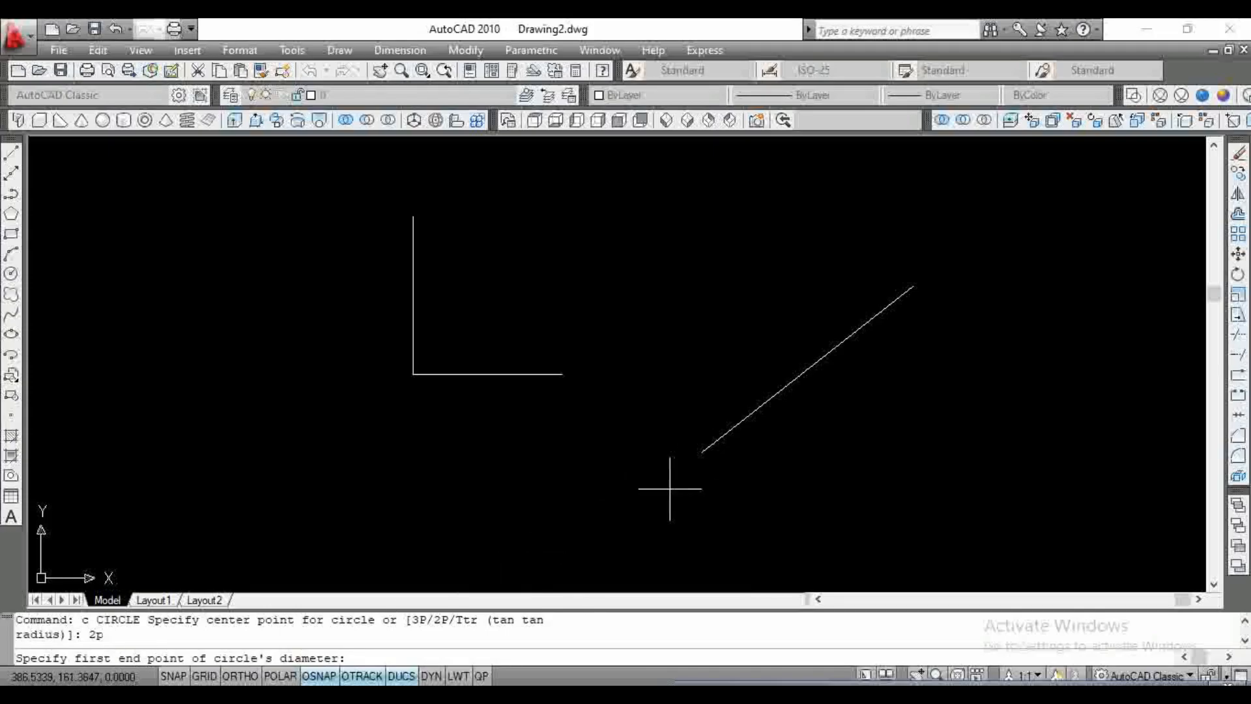
click(703, 450)
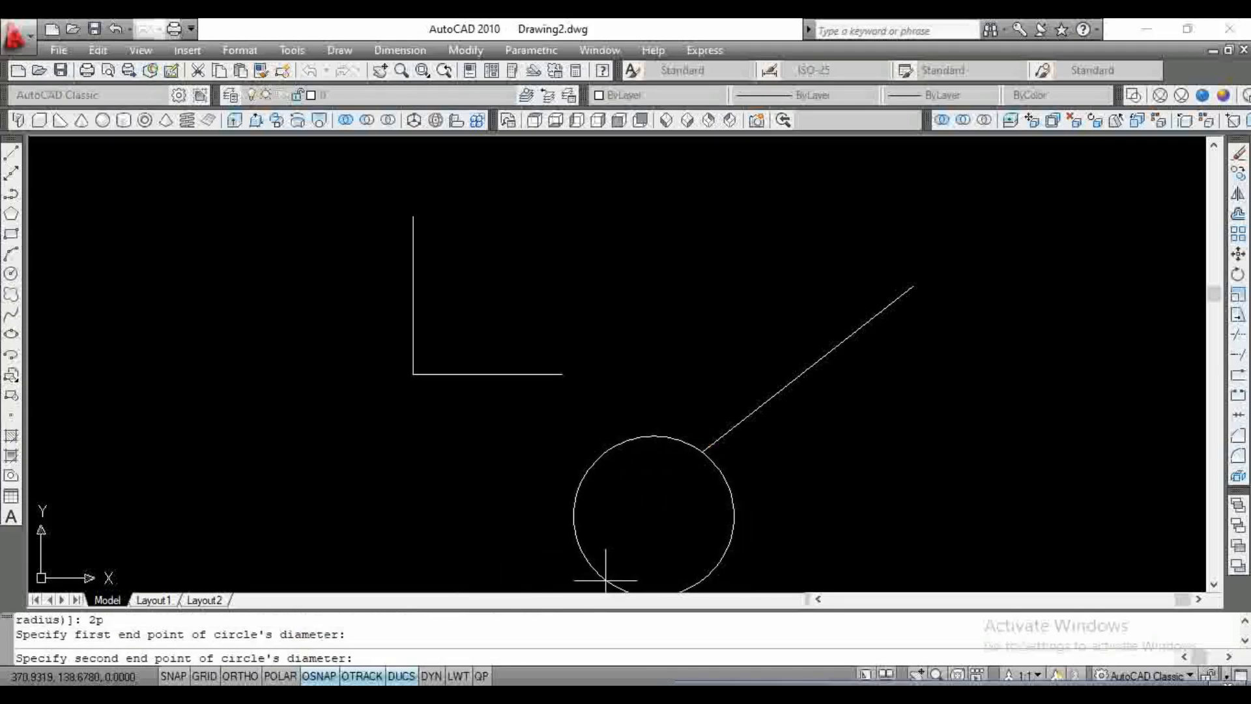
click(913, 285)
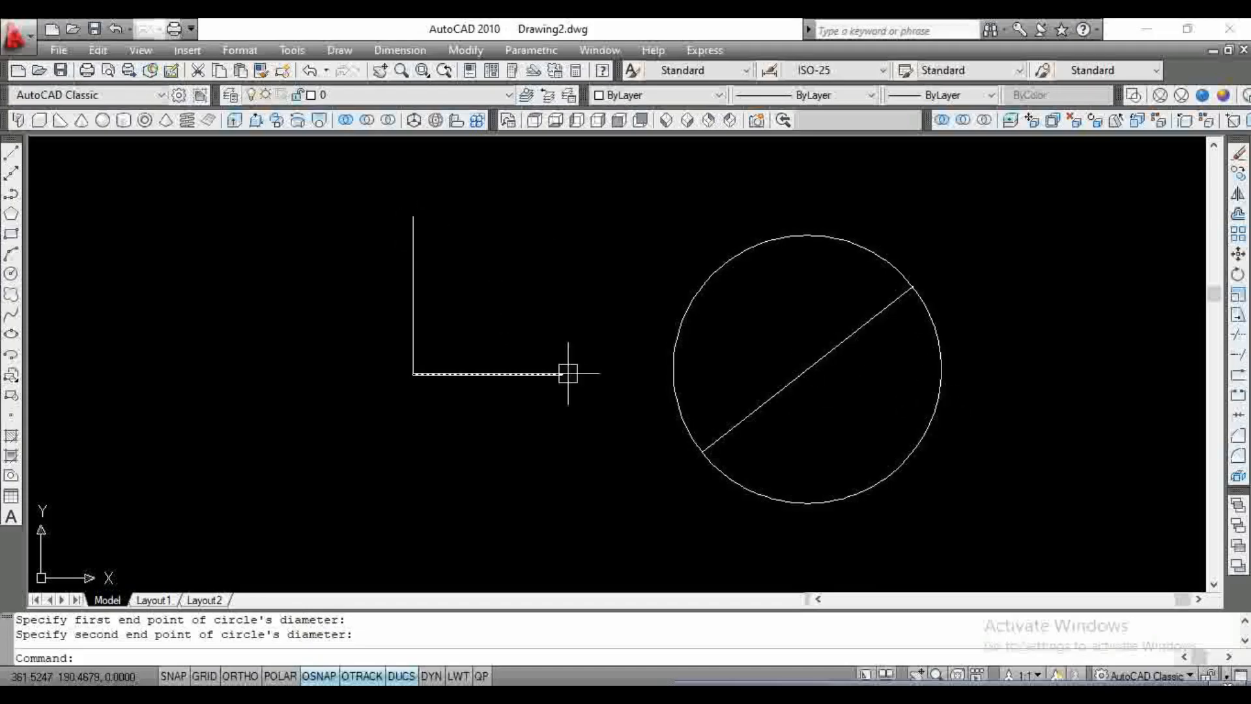
Step: Delete the diagonal line and the two-point circle around it
click(837, 239)
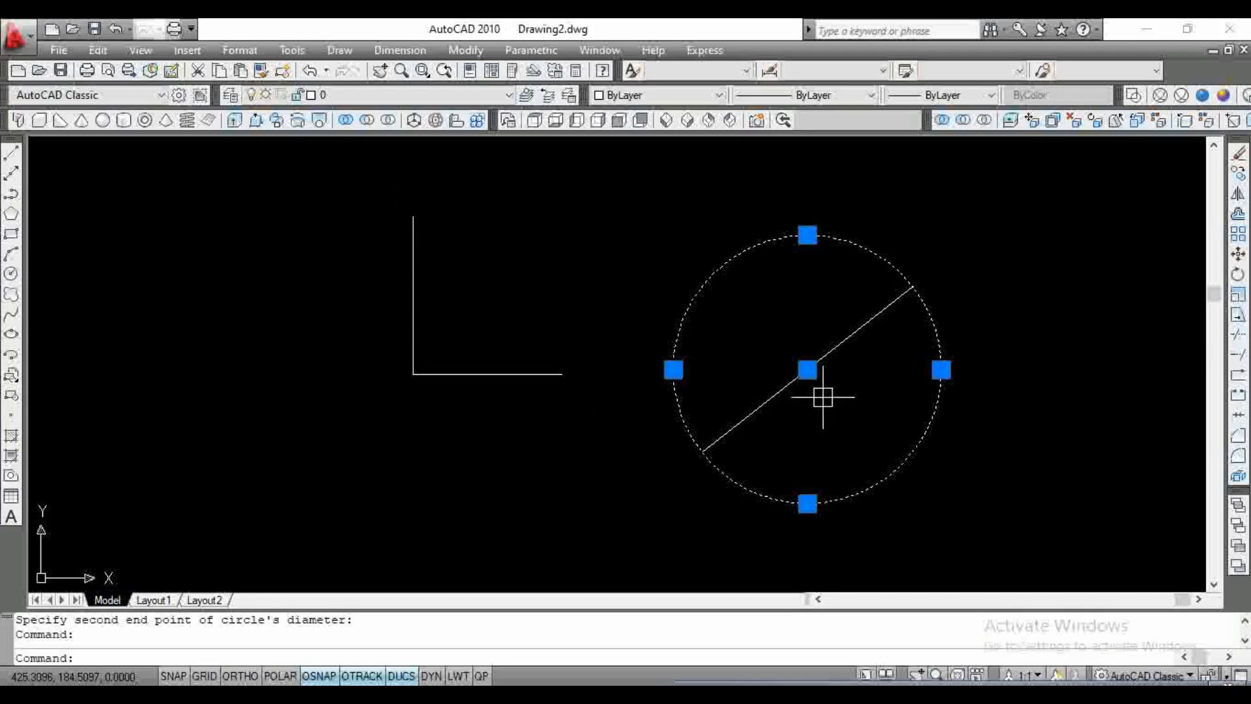
key(Escape)
click(823, 397)
click(777, 307)
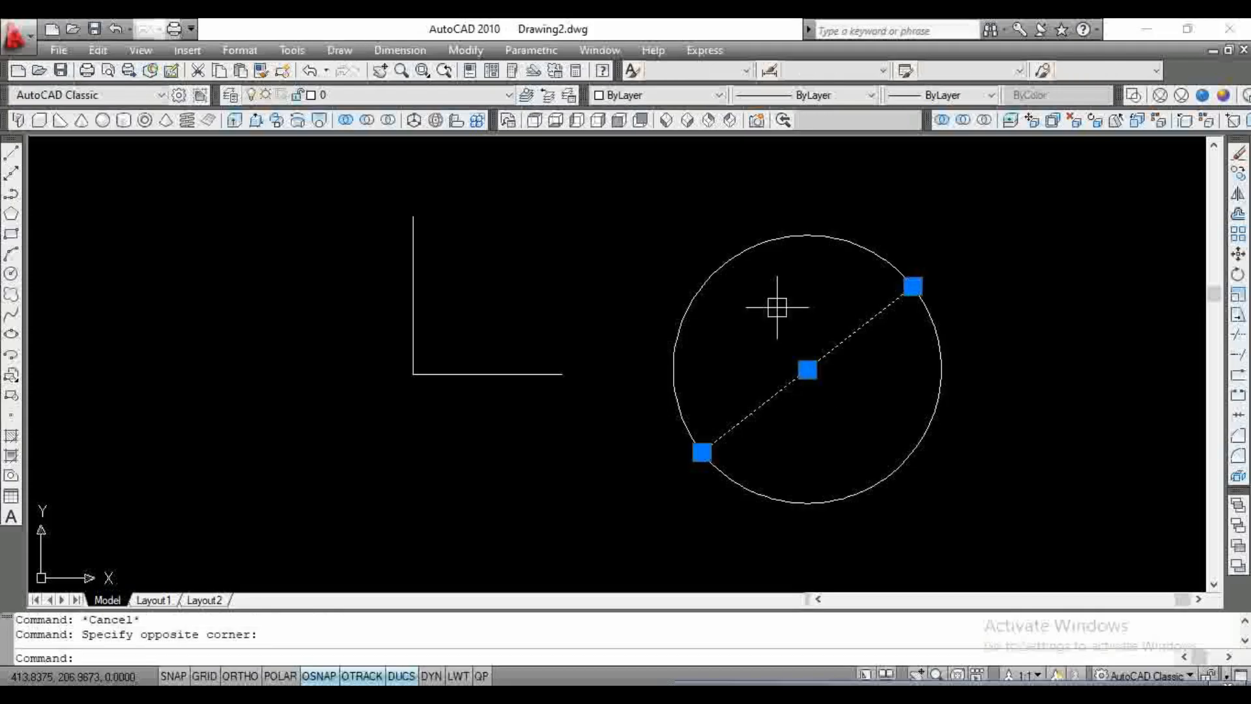
key(Delete)
click(785, 234)
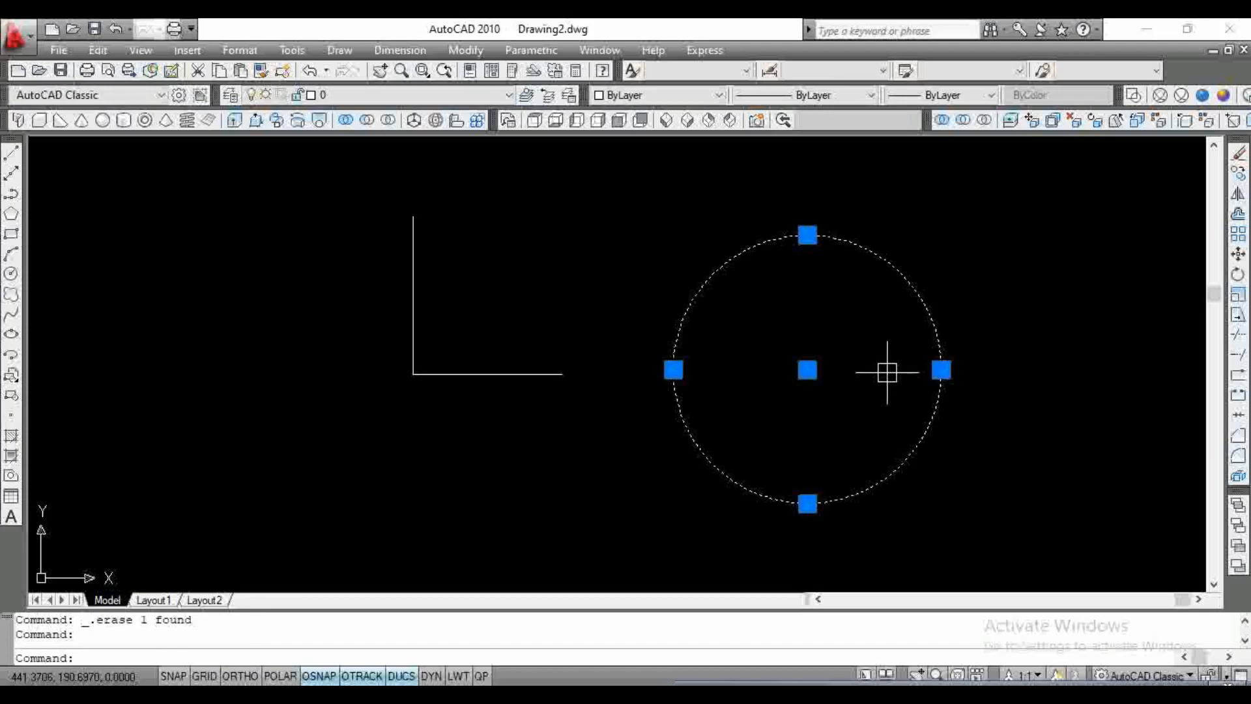
key(Delete)
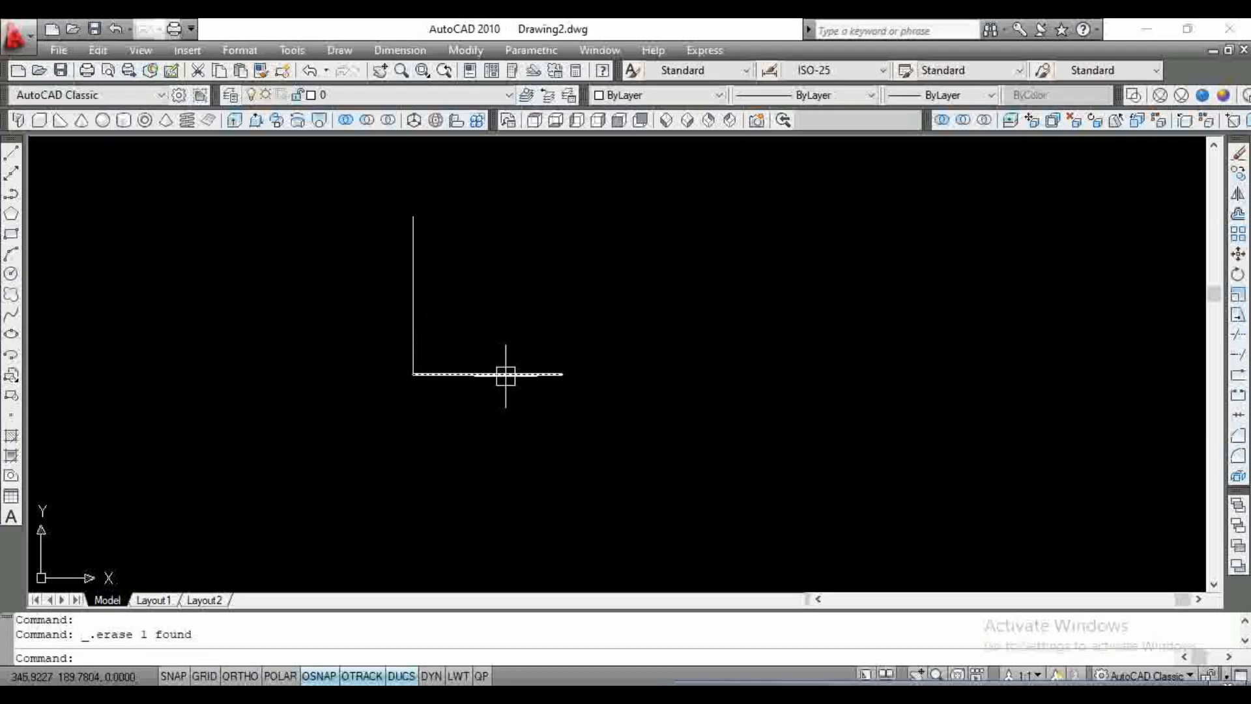
Step: Draw a three-point (3P) circle through the L-shape's two free ends and its corner
scroll(592, 427, down, 4)
scroll(578, 380, up, 3)
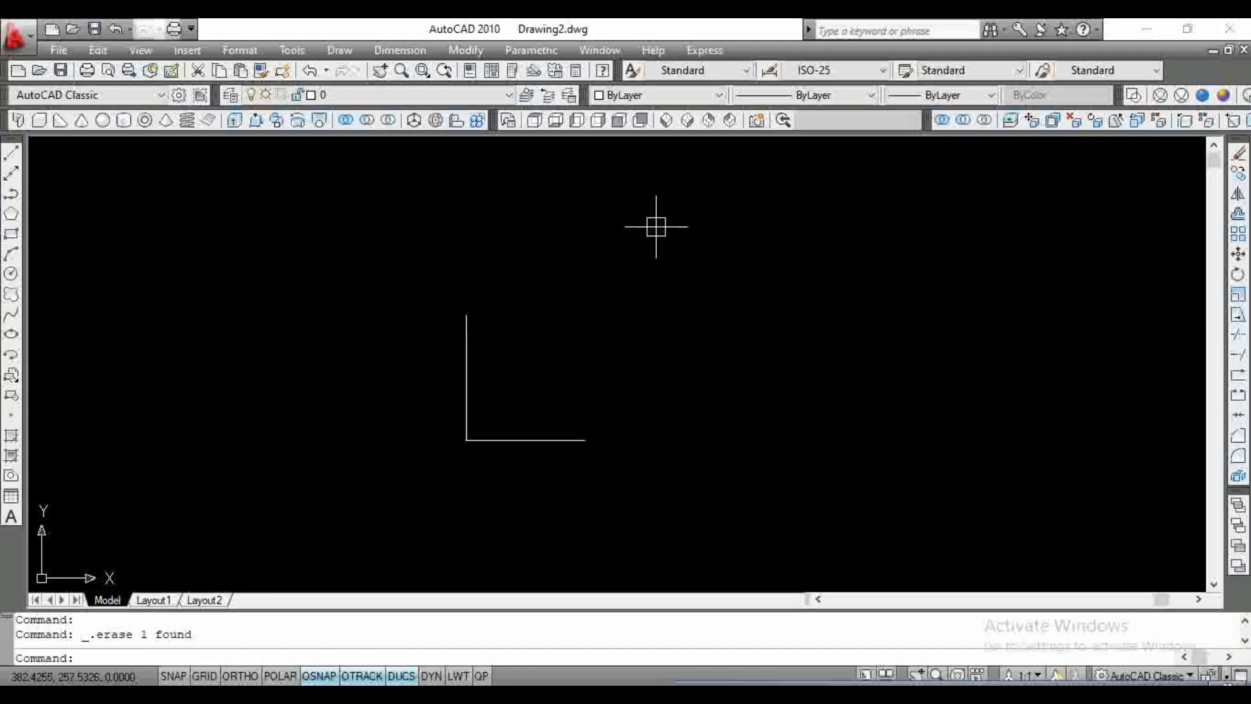
key(Return)
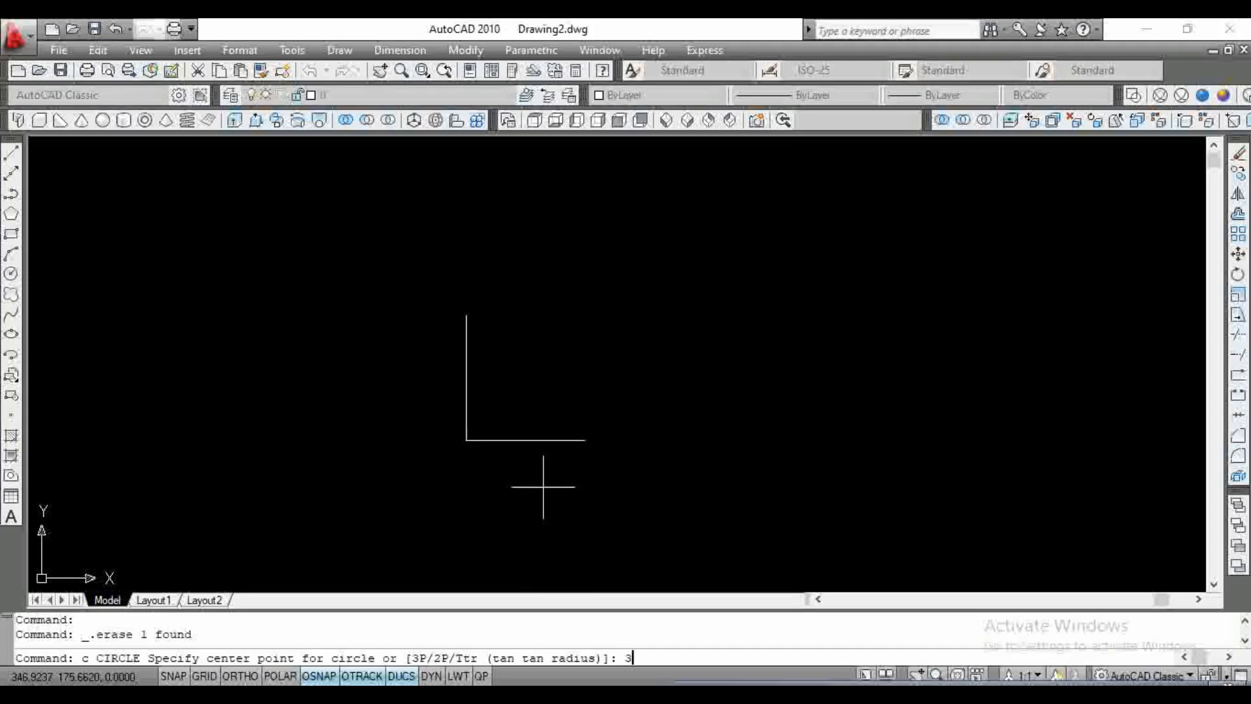
text(3p)
key(Return)
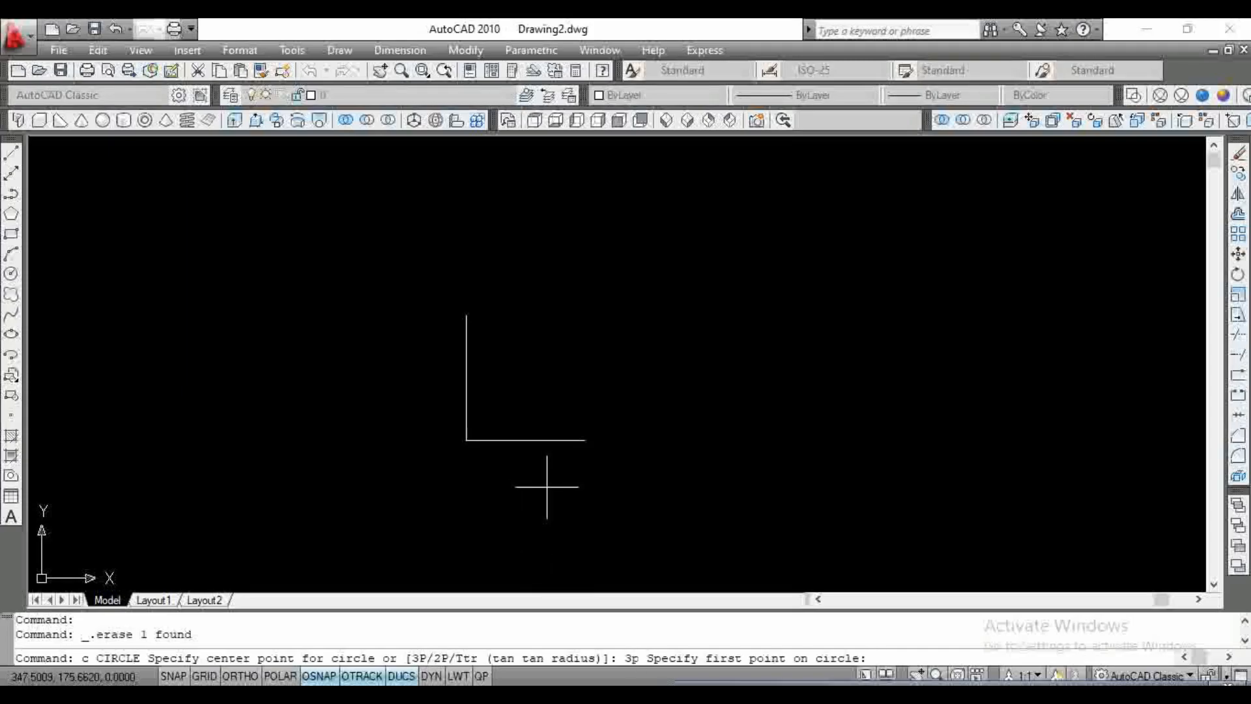
click(585, 440)
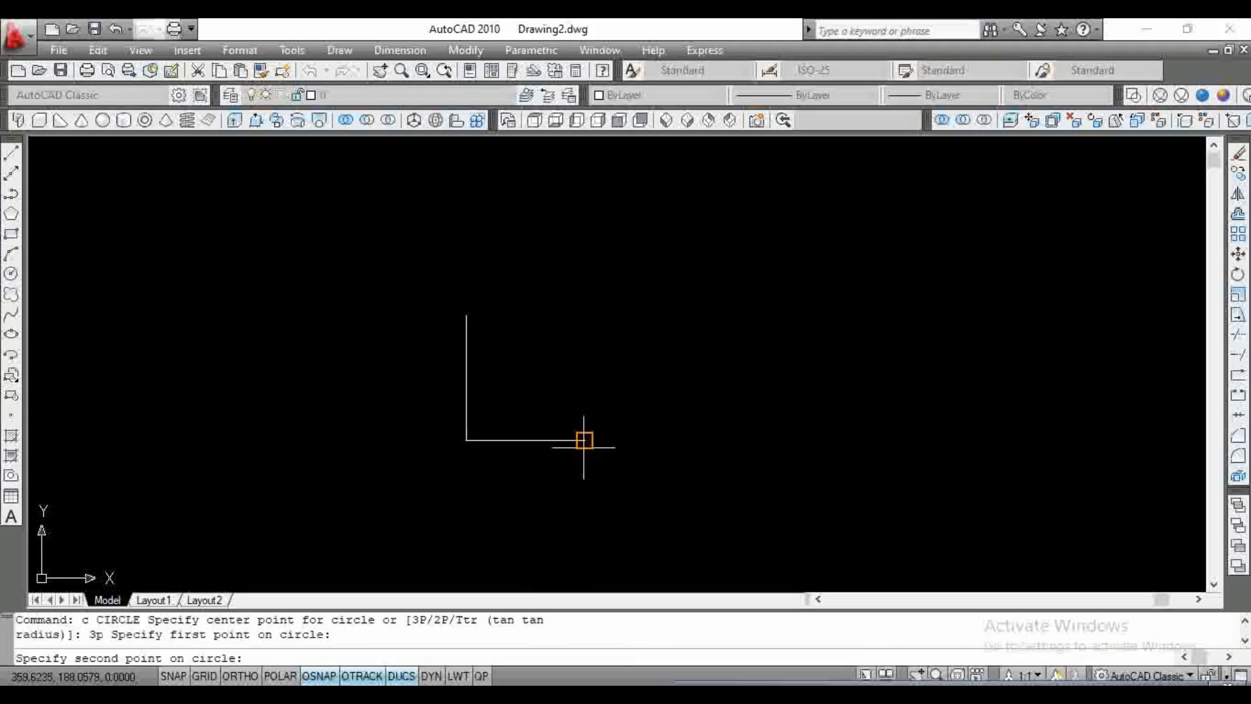
click(465, 315)
click(465, 440)
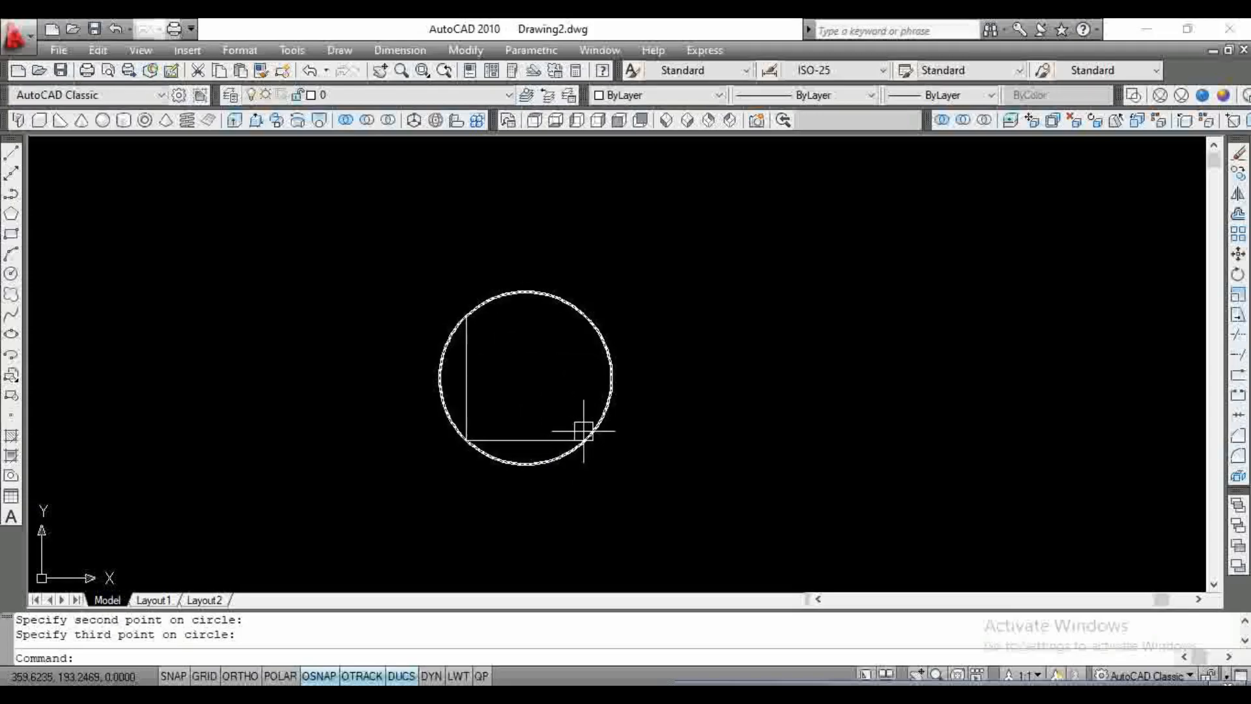
Step: Delete the three-point circle around the L-shape using a crossing selection
mouse_move(584, 431)
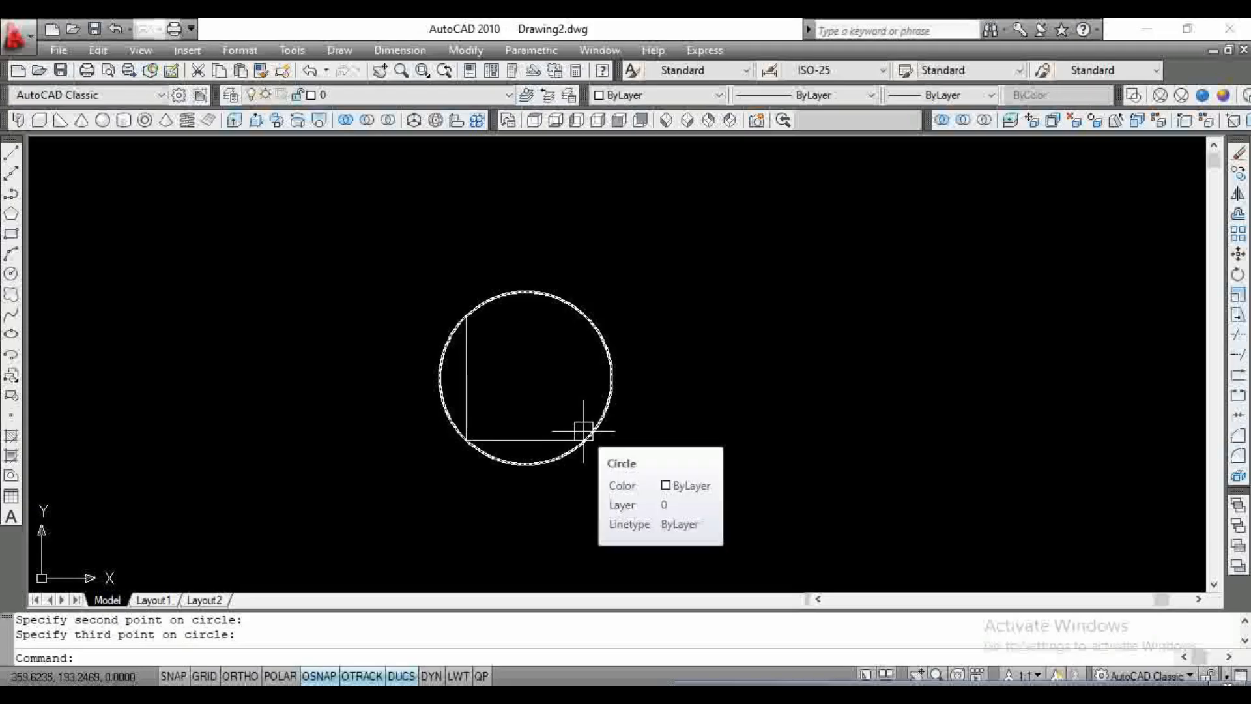
click(643, 413)
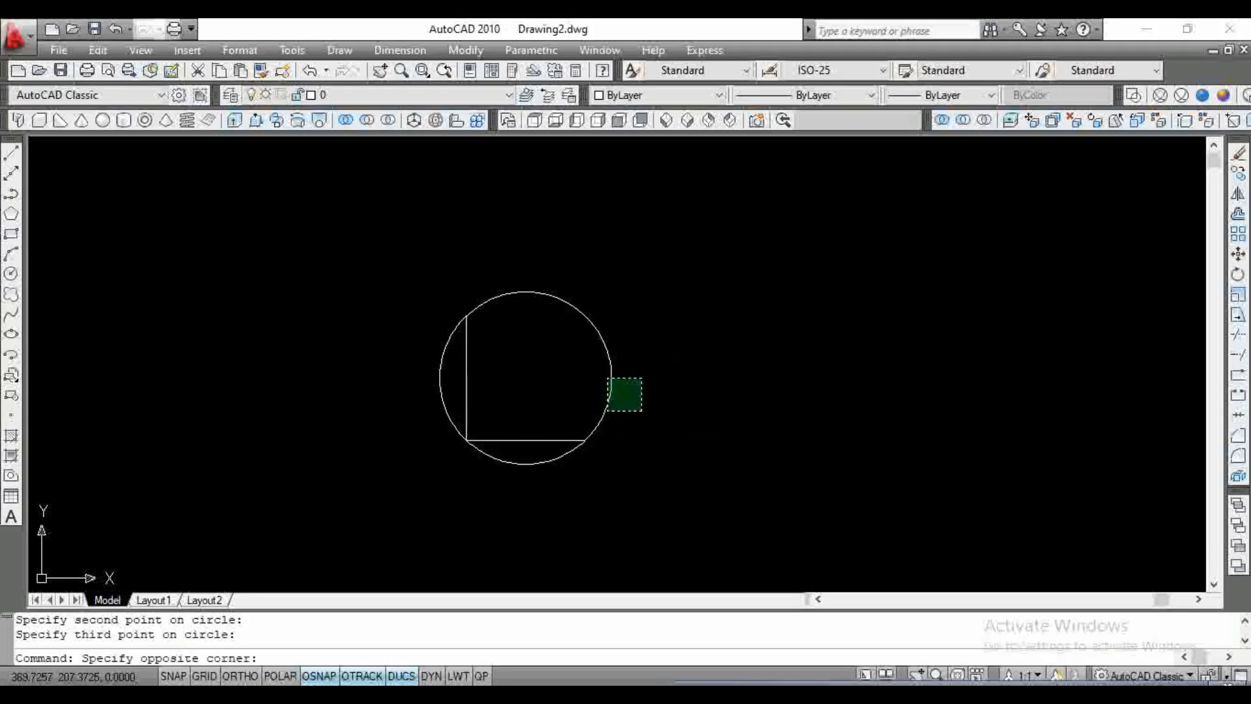
click(564, 348)
key(Delete)
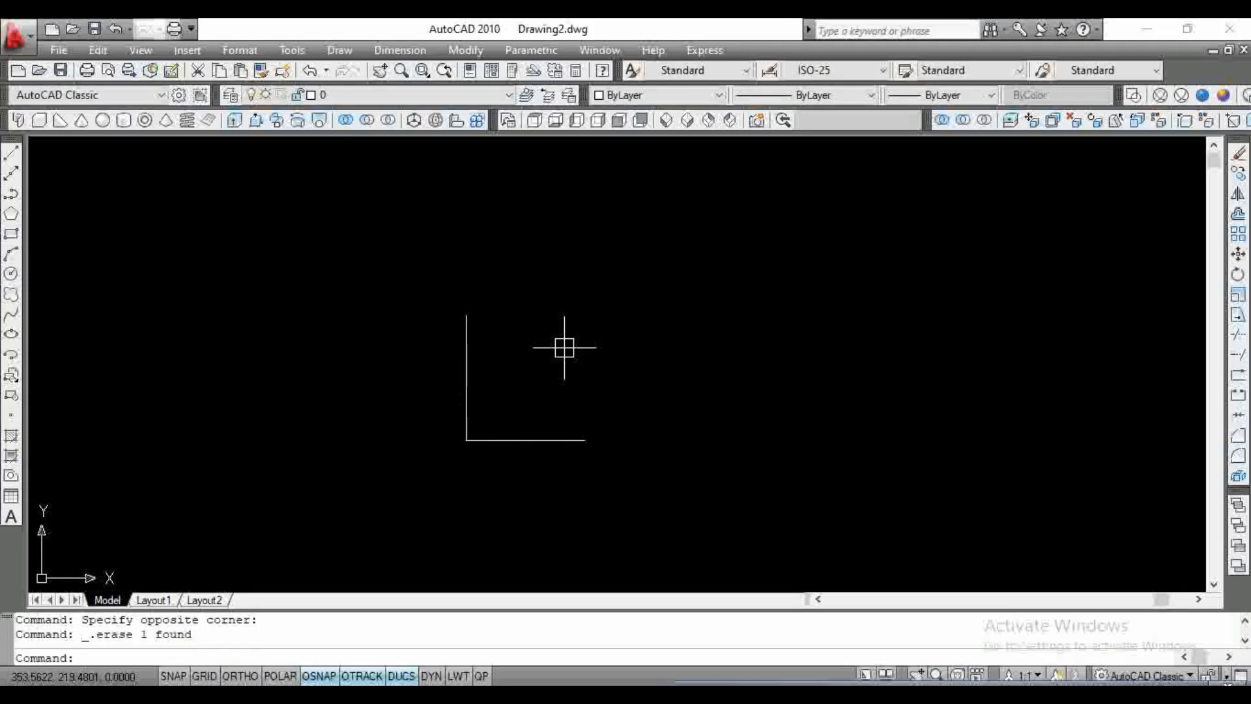
Step: Review the remaining circle construction methods, Tan, Tan, Radius and Tan, Tan, Tan, and inspect the L-shaped lines
click(339, 50)
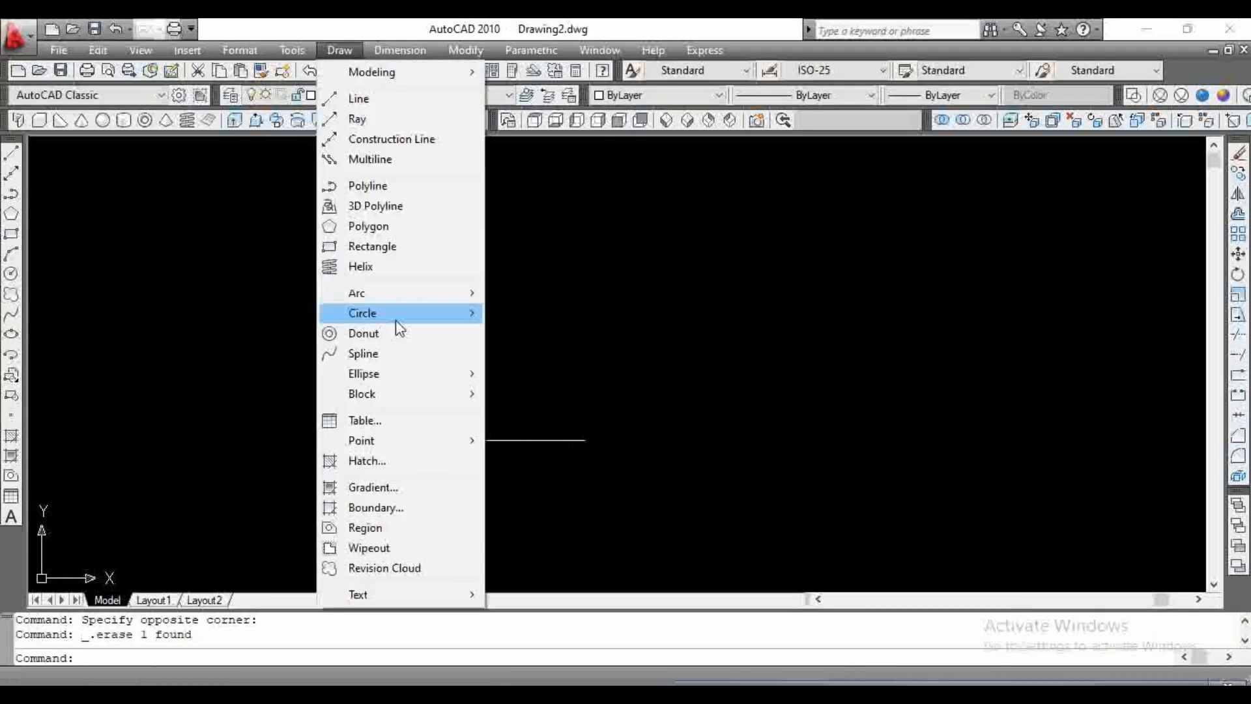
mouse_move(440, 321)
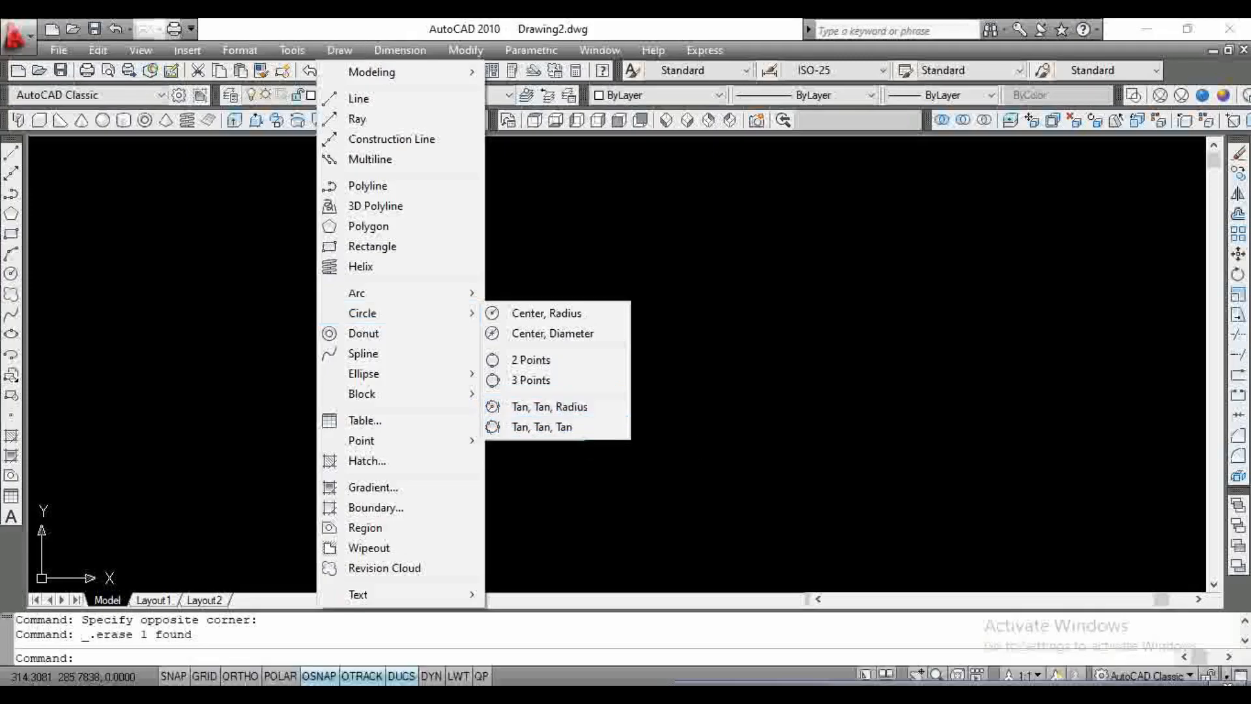
click(696, 438)
click(692, 423)
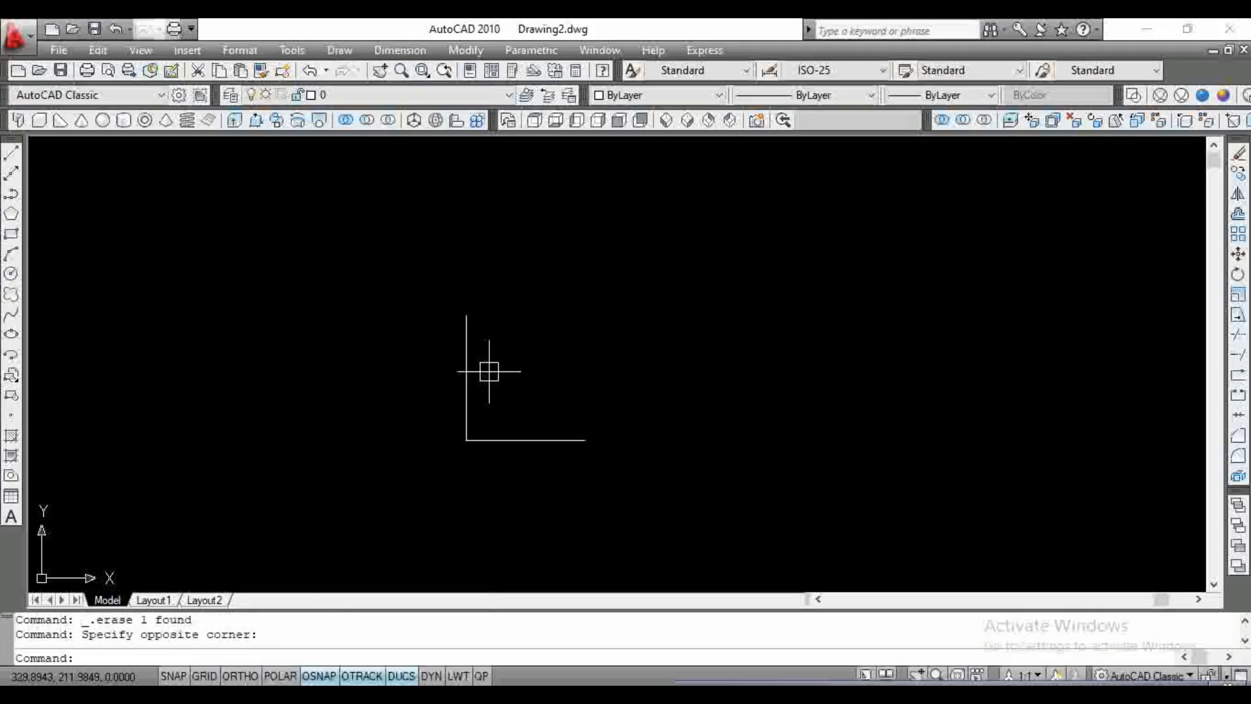
scroll(472, 452, up, 4)
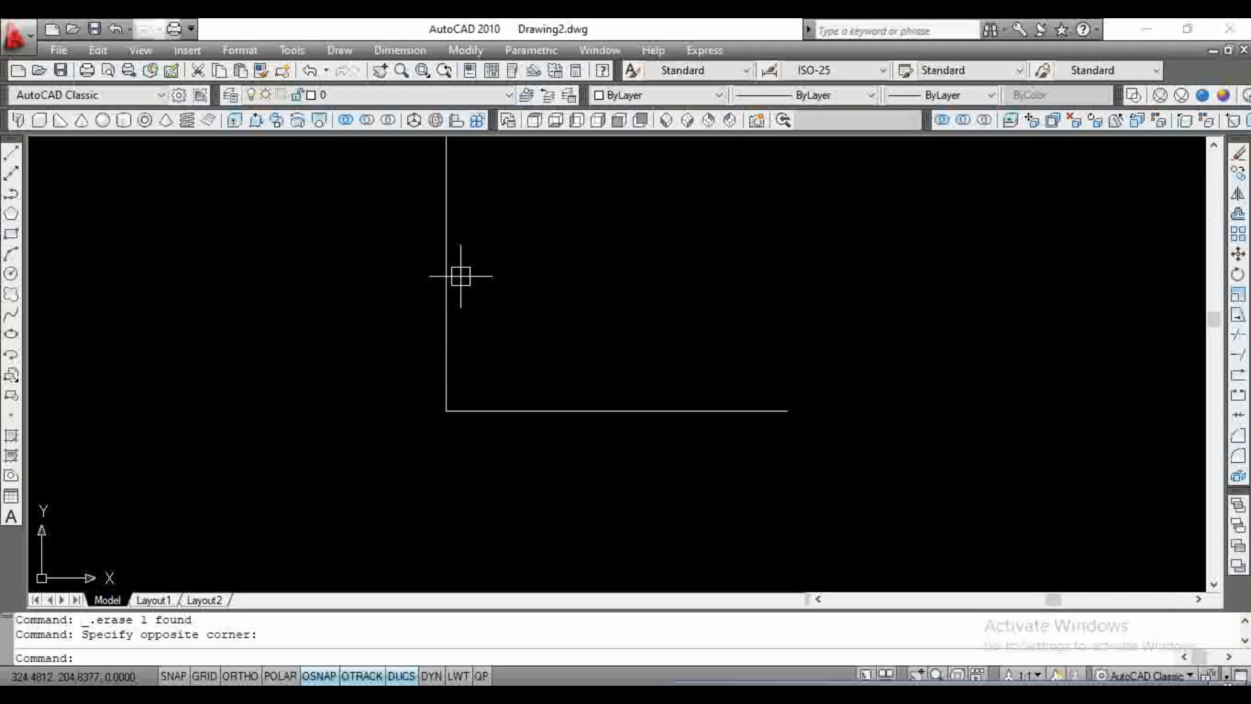
scroll(556, 282, down, 2)
middle_drag(555, 282, 475, 439)
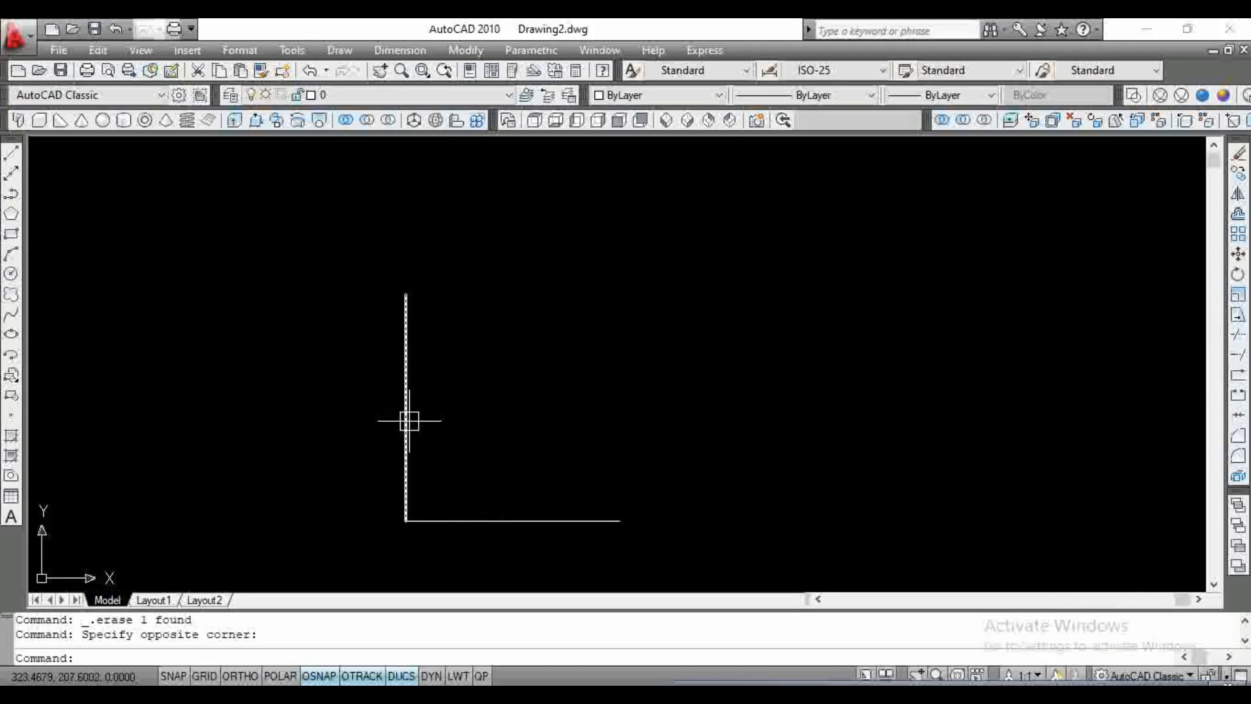
Step: Draw a Tan, Tan, Radius circle of radius 12 tangent to the L-shape's horizontal and vertical lines
text(c)
key(Return)
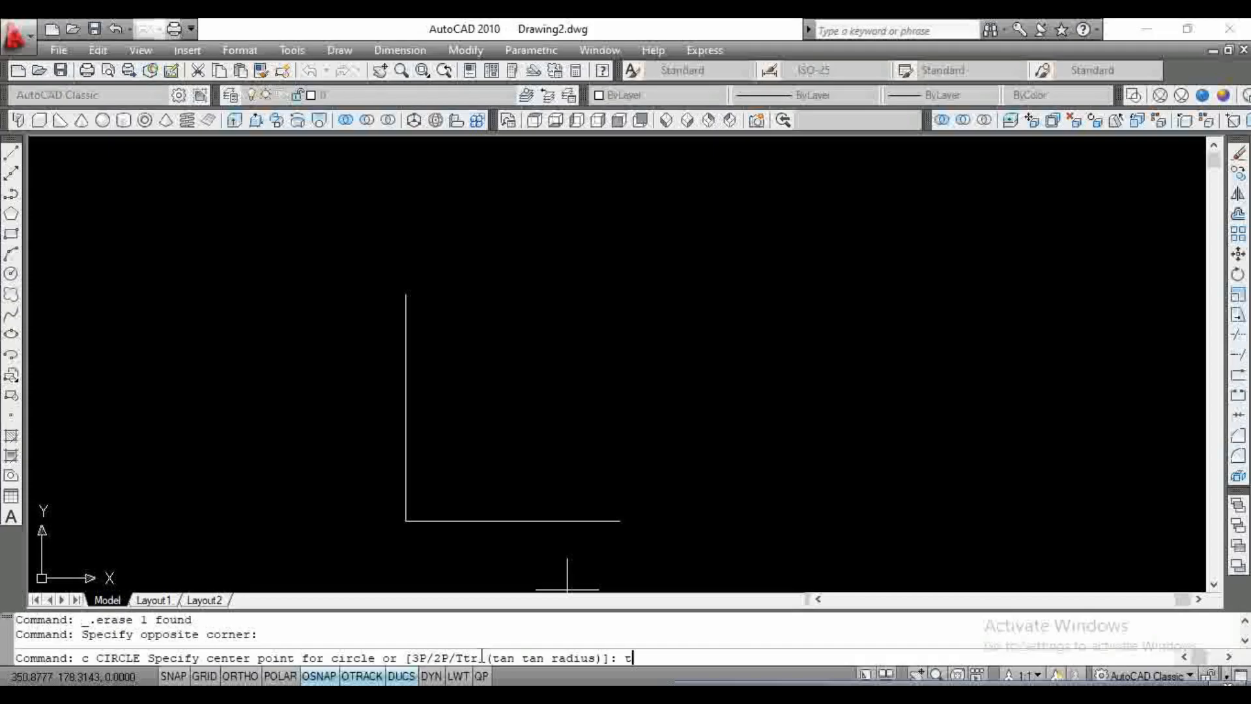
key(Return)
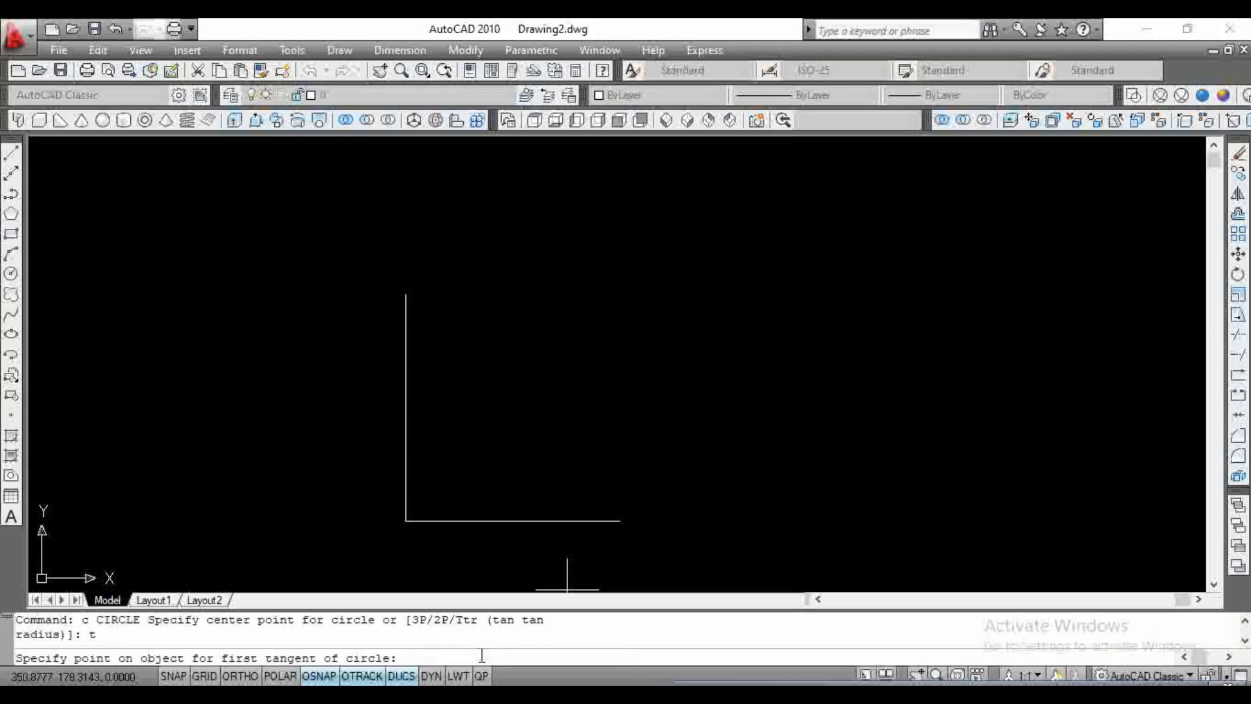
click(497, 519)
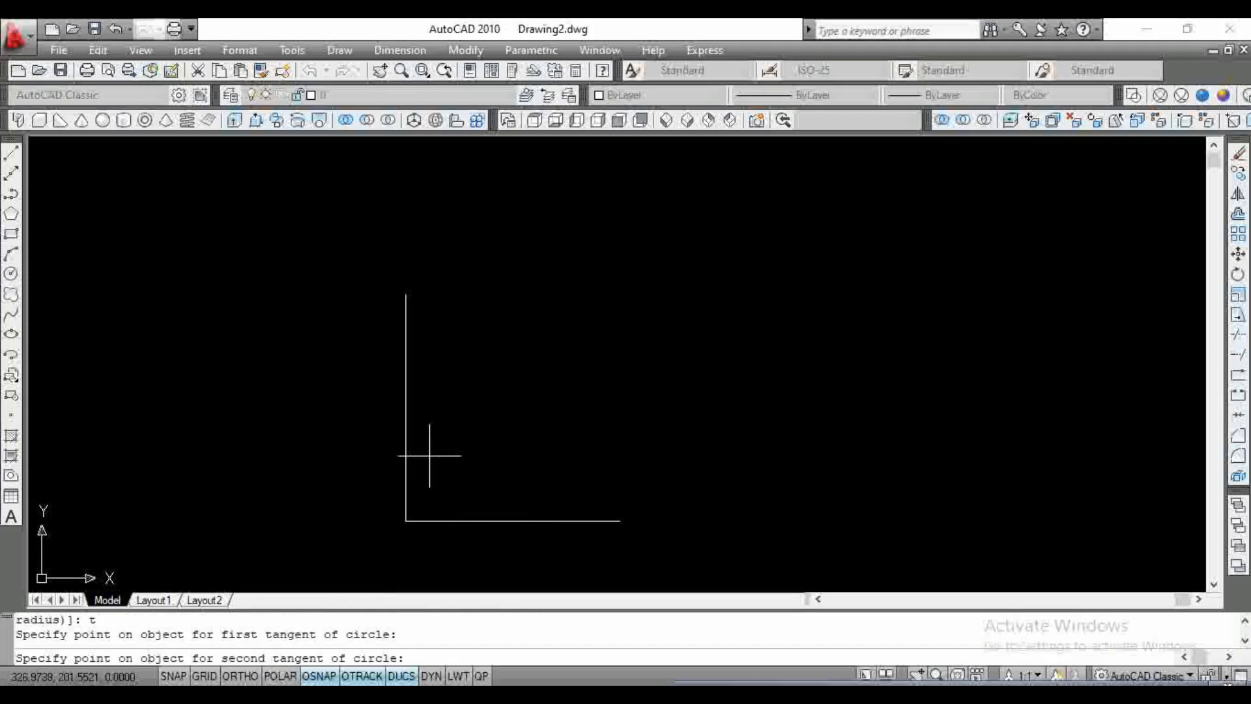
click(405, 441)
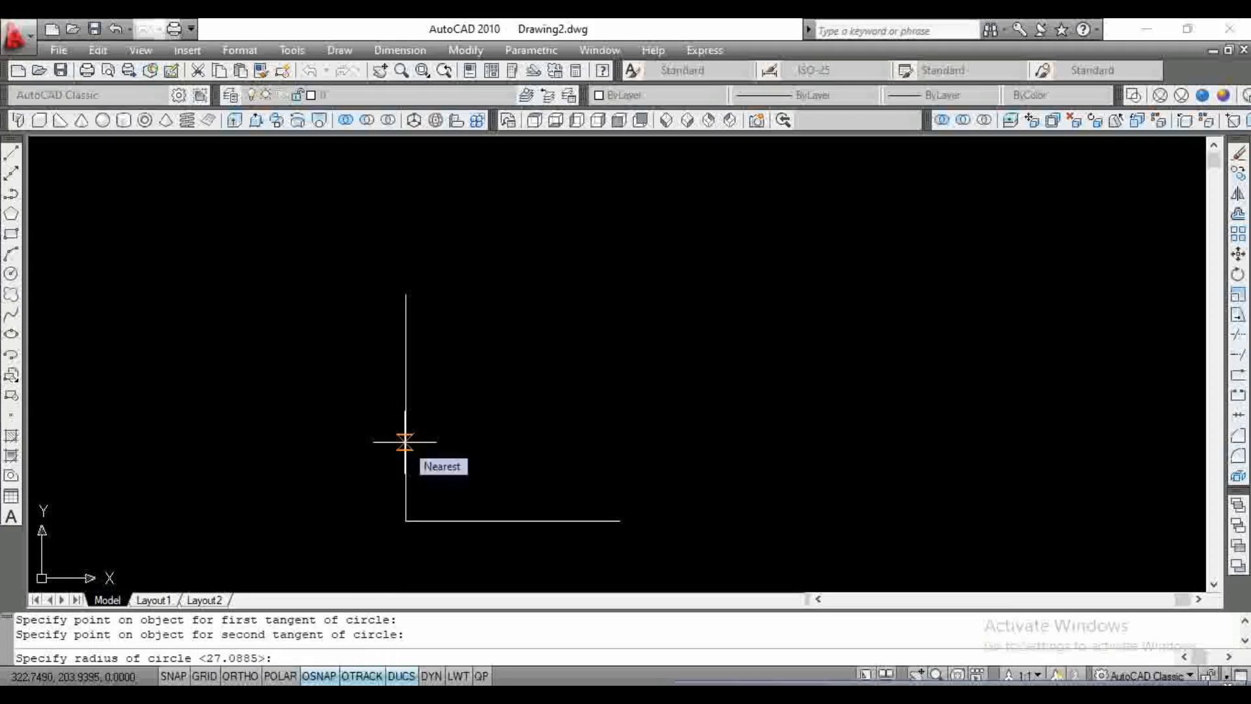
text(12)
key(Return)
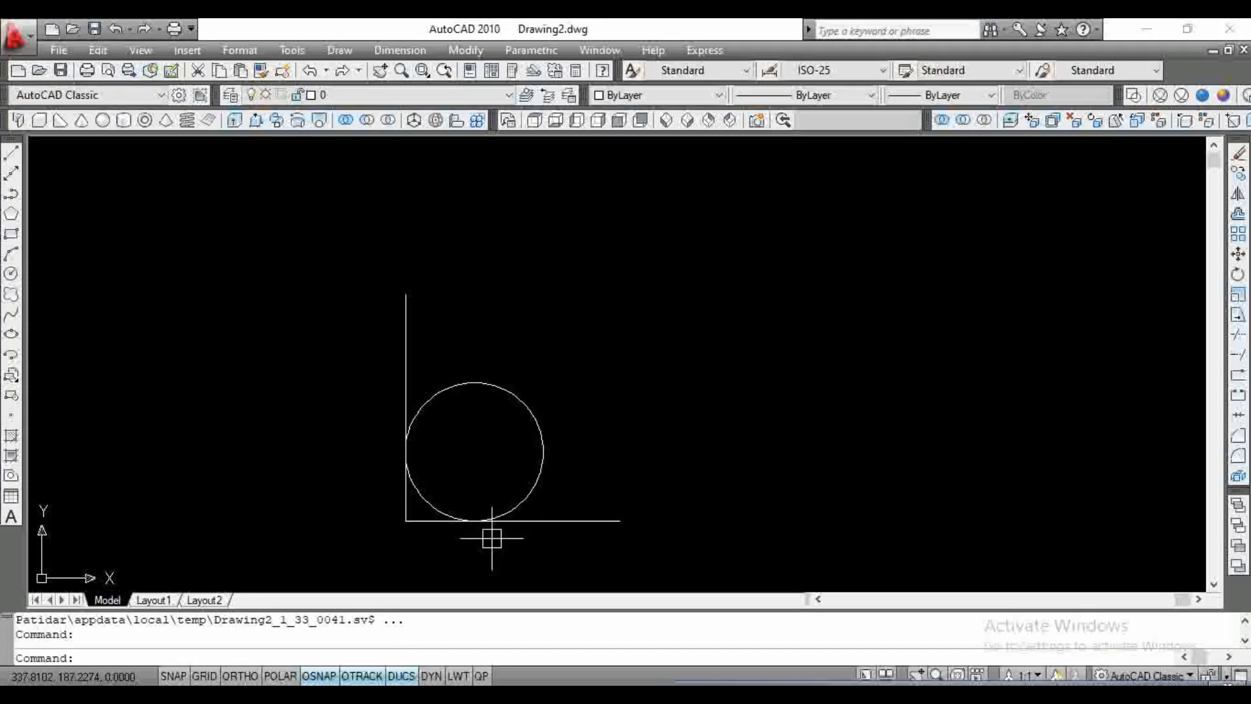
Step: Erase the radius 12 tangent circle inside the L-shape
click(506, 396)
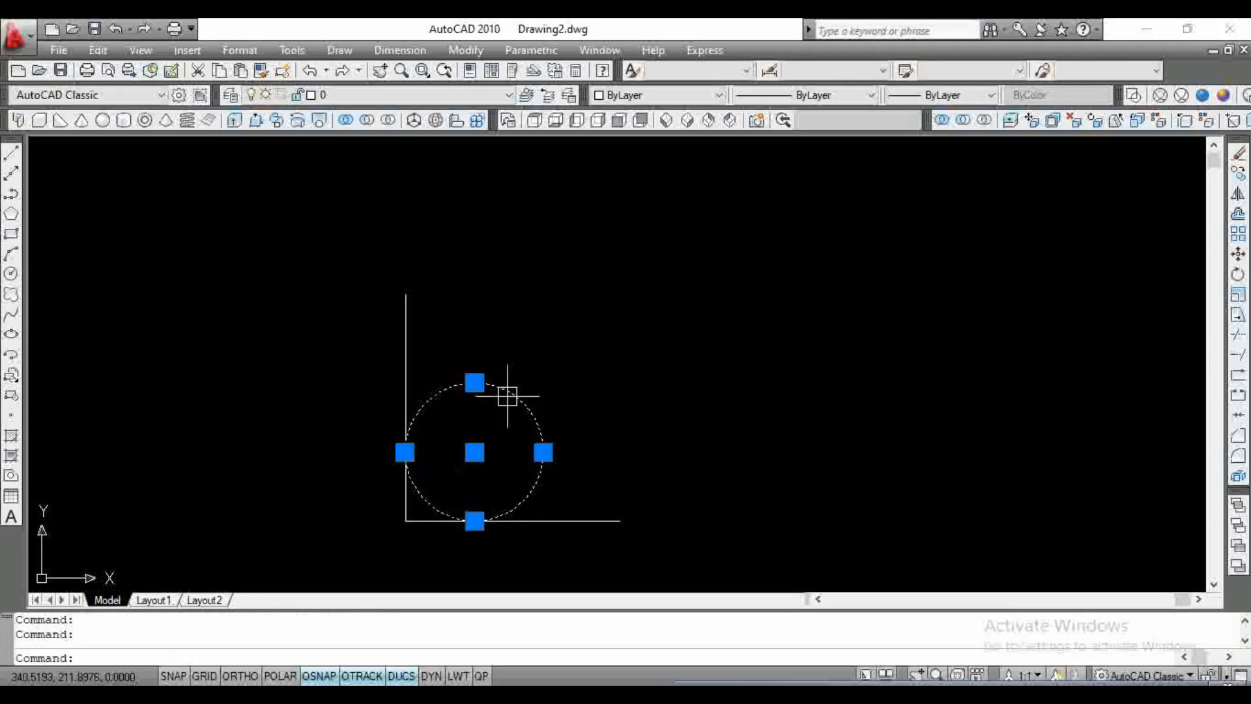
text(e)
key(Return)
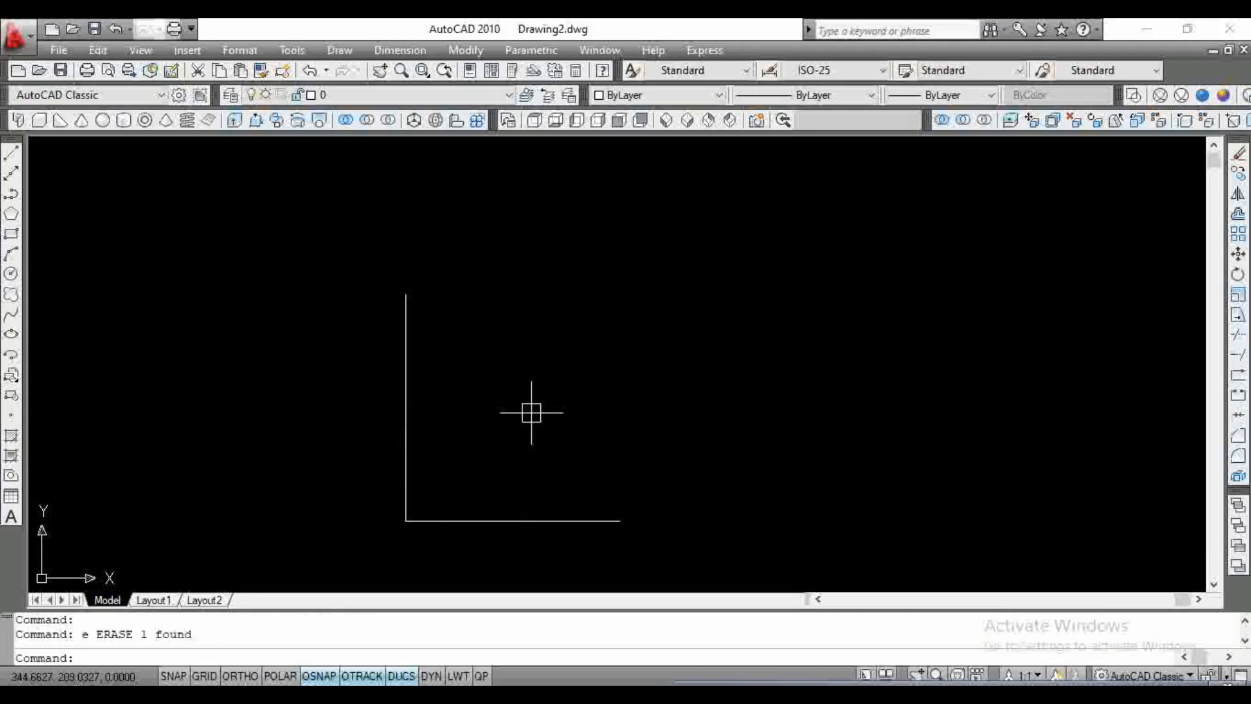
Step: Draw a Tan, Tan, Radius circle of radius 200 tangent to both lines of the L-shape
text(c)
key(Return)
text(t)
key(Return)
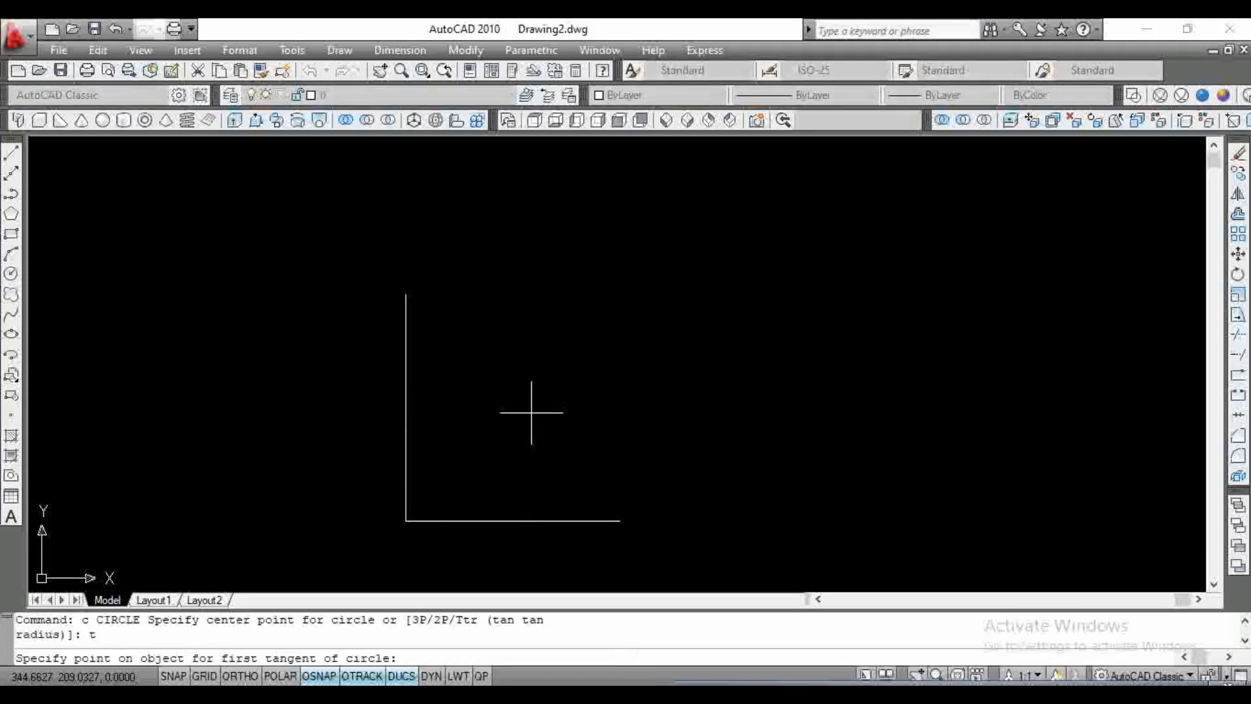
click(521, 520)
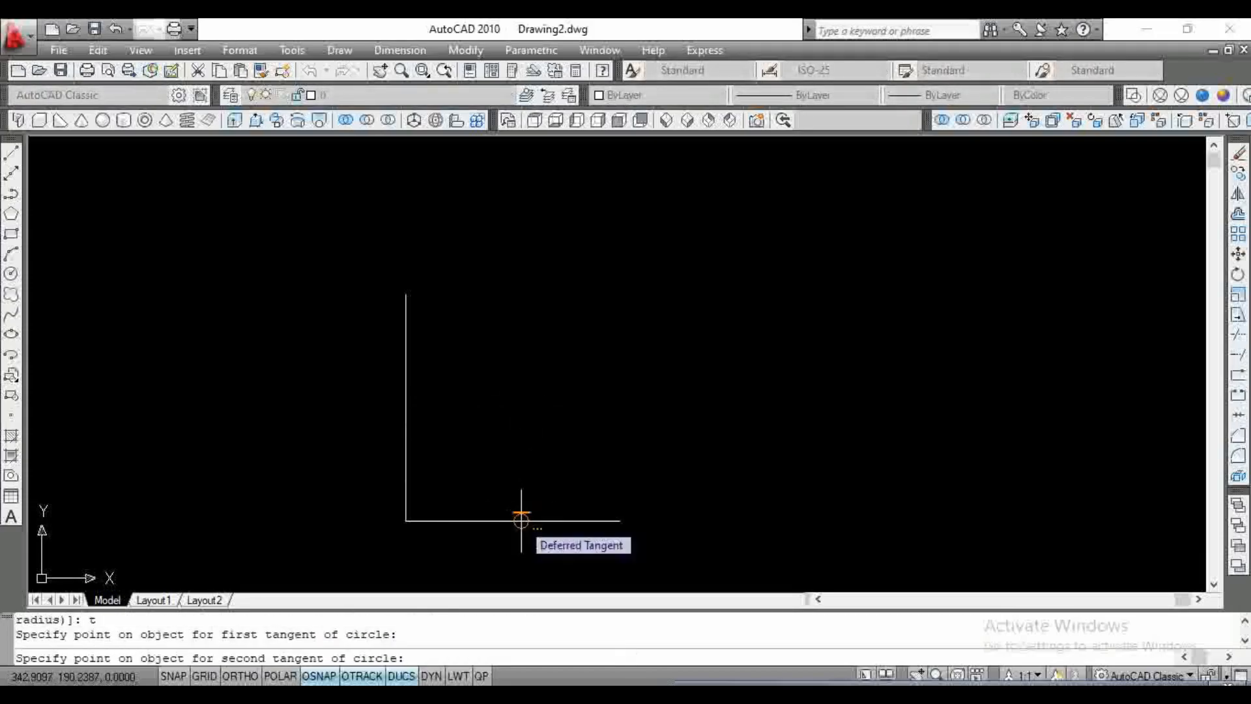
click(407, 376)
scroll(449, 497, up, 3)
scroll(447, 497, down, 6)
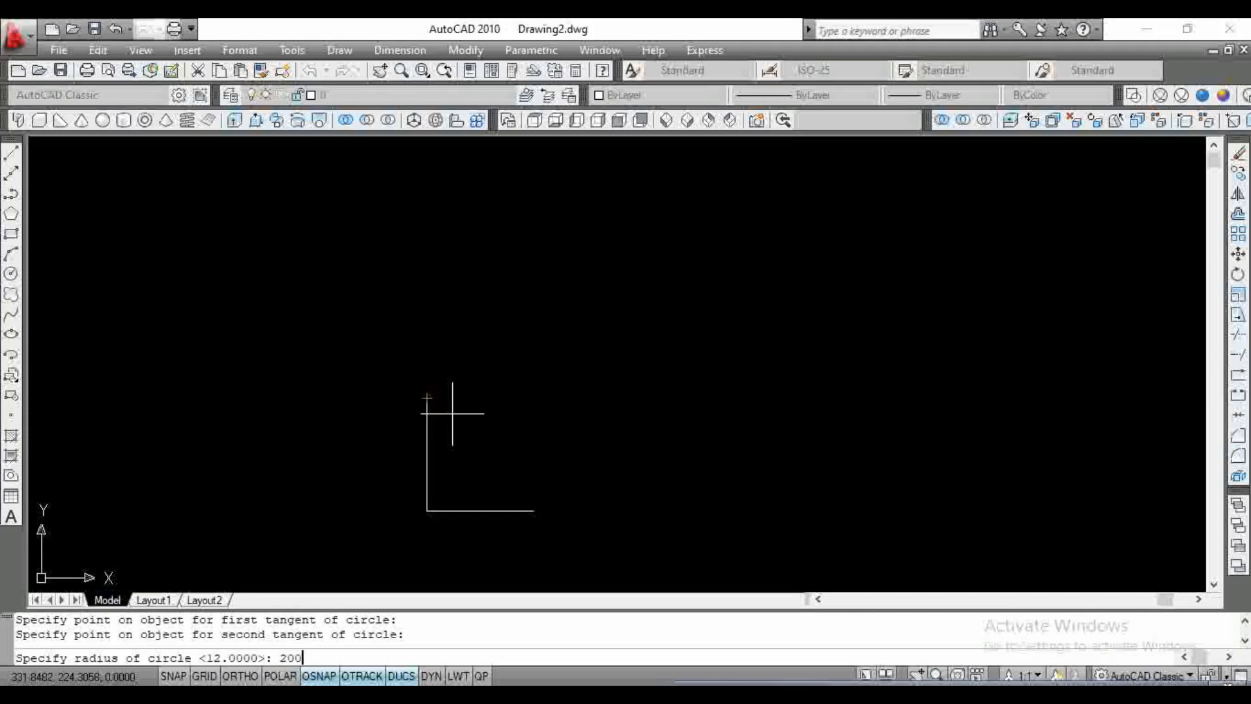
key(Return)
scroll(453, 414, down, 4)
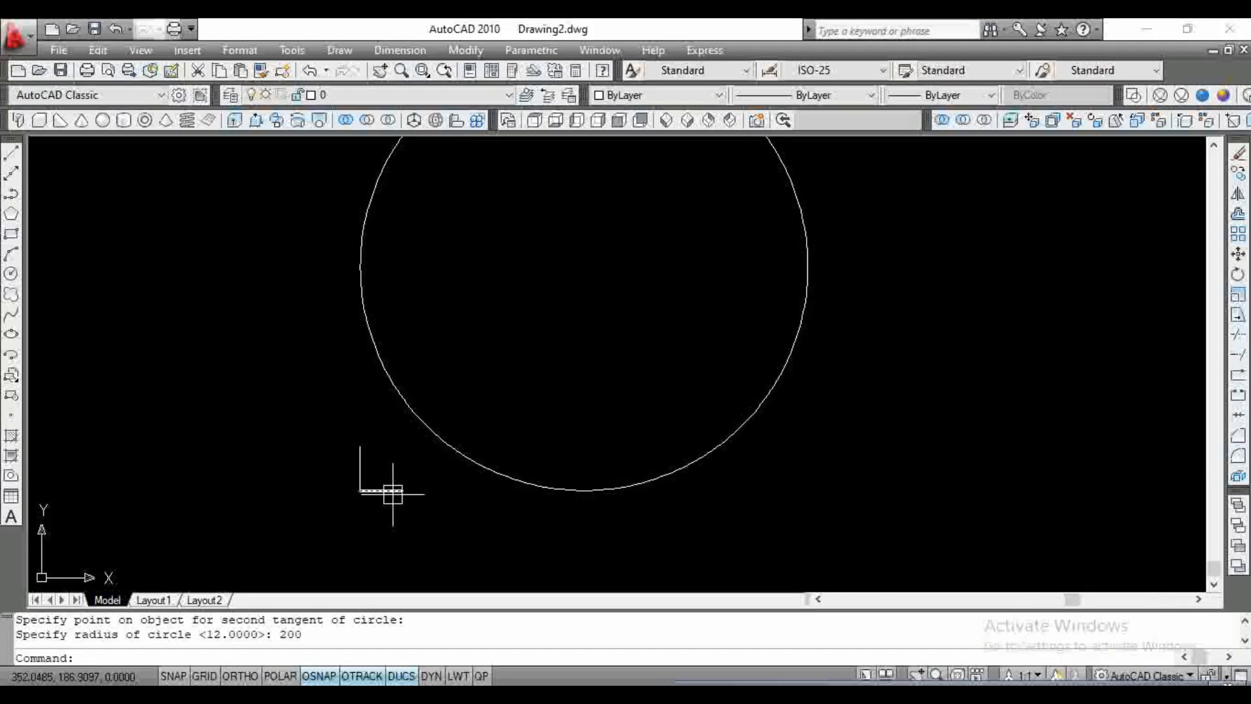
Step: Try stretching the free ends of the L-shape's horizontal and vertical lines past their tangent points with the large circle
click(393, 494)
click(402, 490)
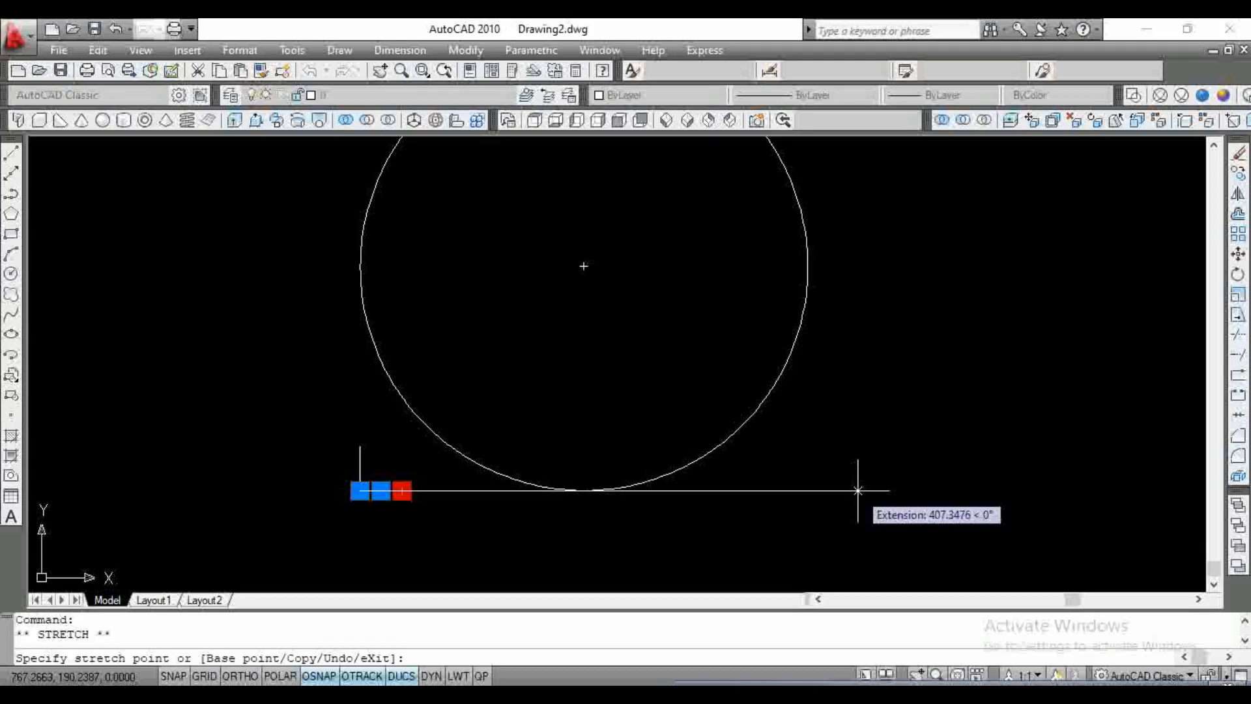
key(Escape)
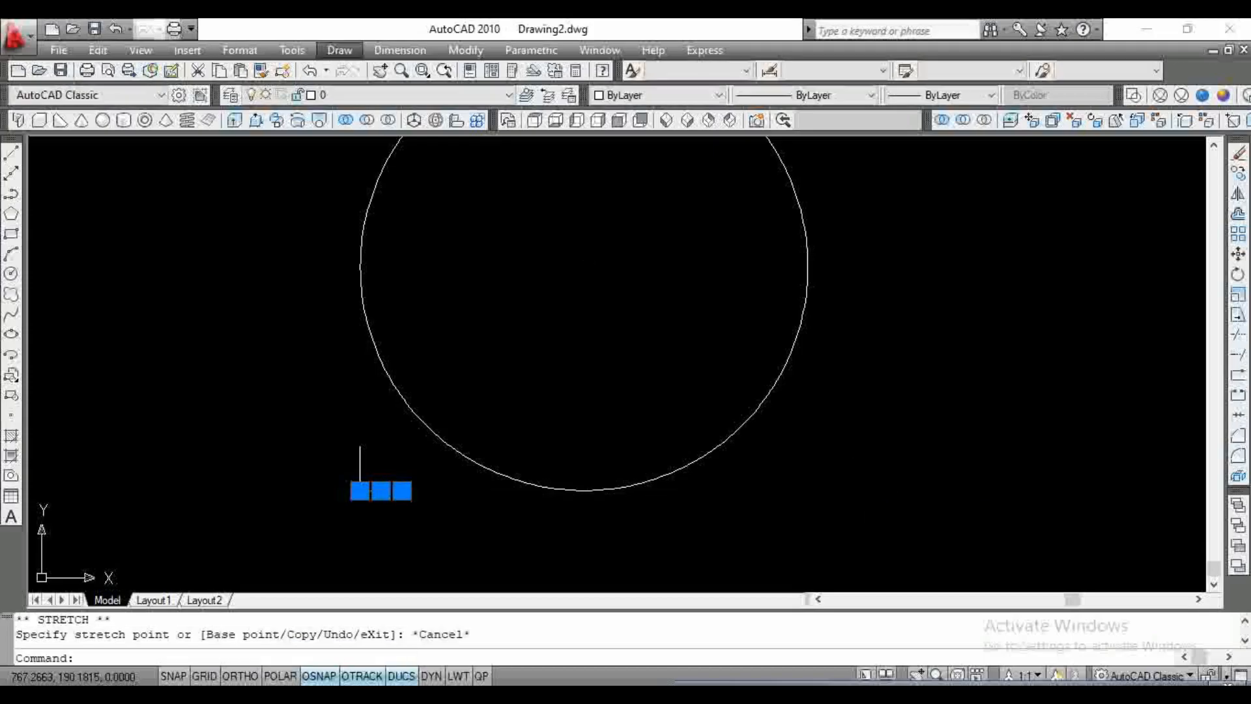
click(160, 473)
click(112, 360)
key(Escape)
click(360, 450)
click(359, 447)
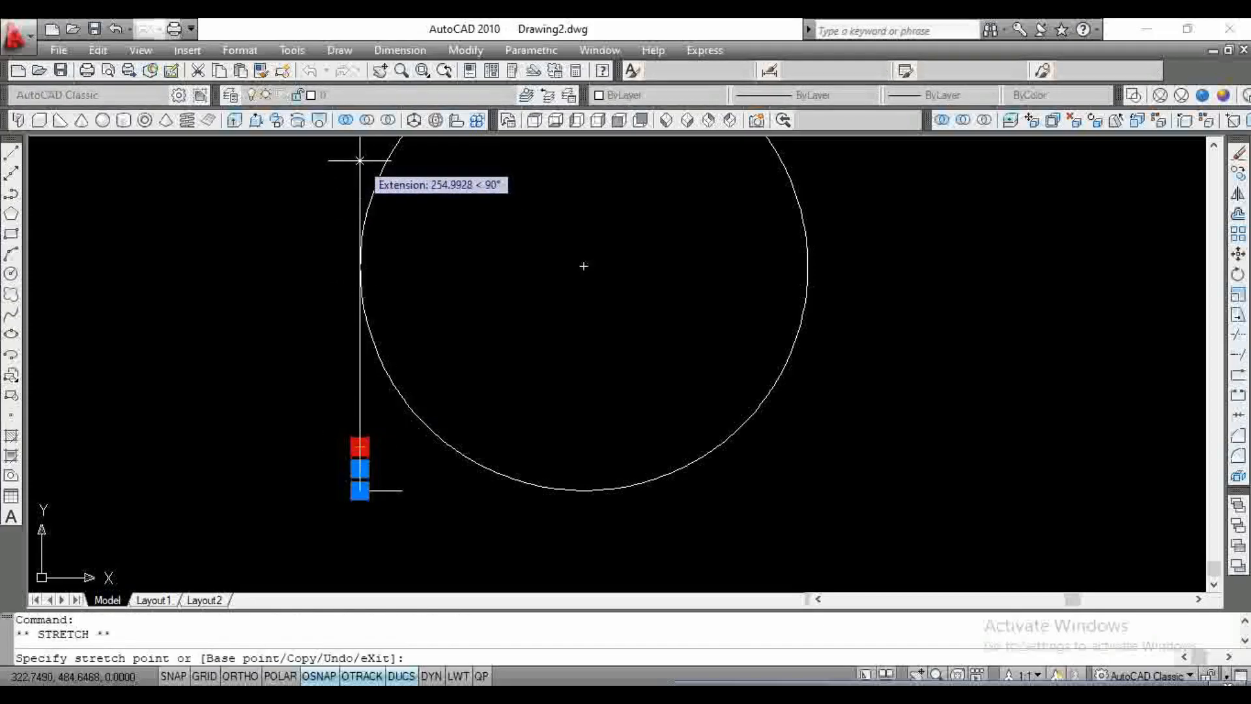
key(Escape)
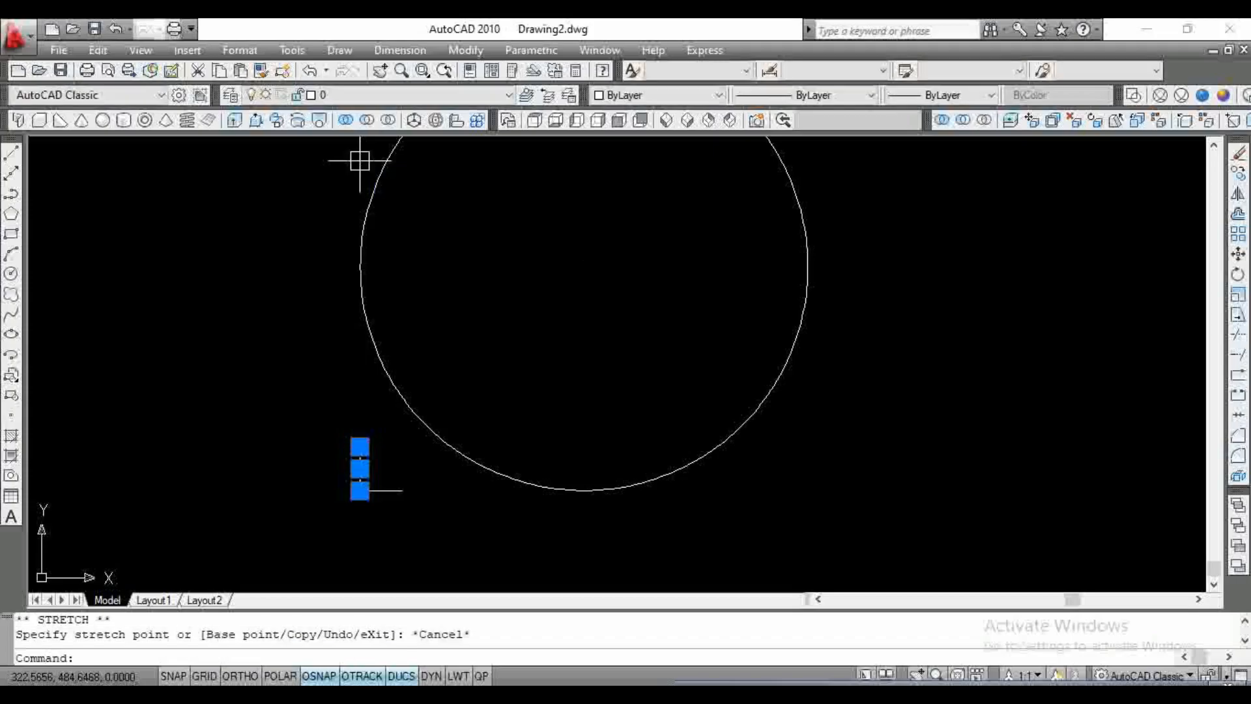
key(Escape)
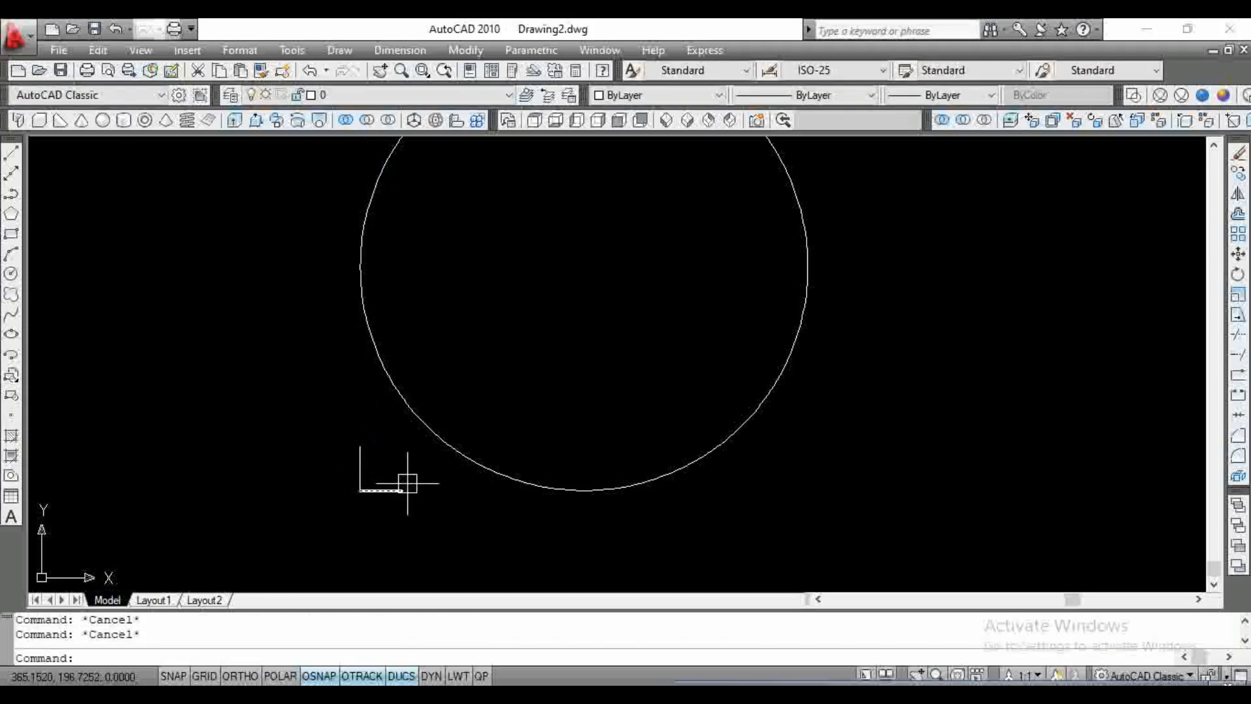
Step: Delete the large tangent circle and both L-shape lines with a crossing selection
click(567, 524)
click(317, 349)
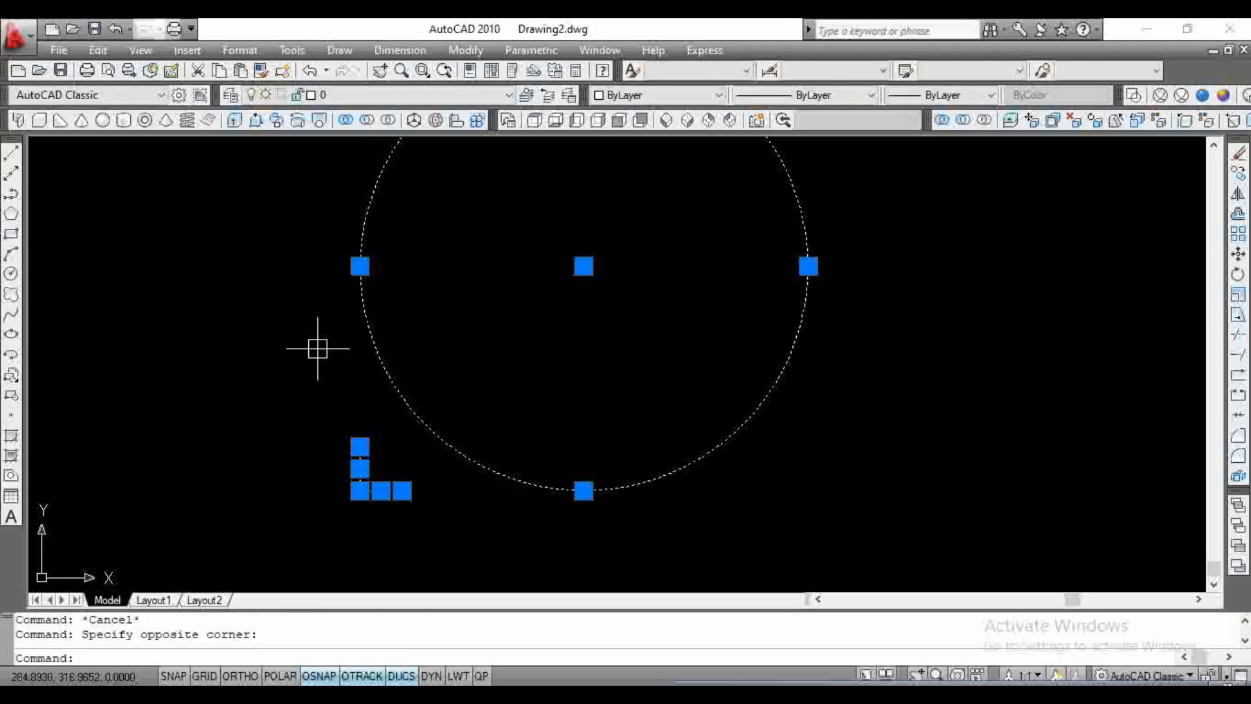
key(Delete)
Step: Draw a closed triangle with three connected lines, its apex above a nearly horizontal base
text(l)
key(Return)
click(433, 450)
click(576, 260)
click(760, 456)
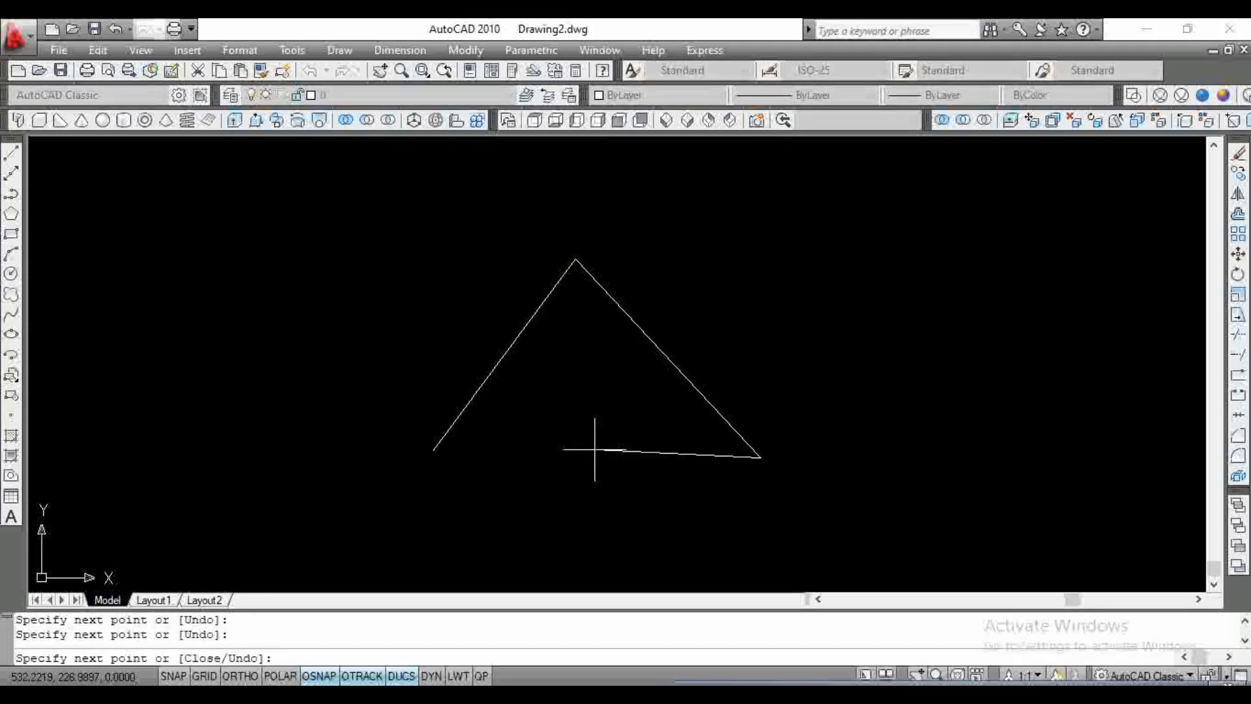
click(434, 449)
key(Return)
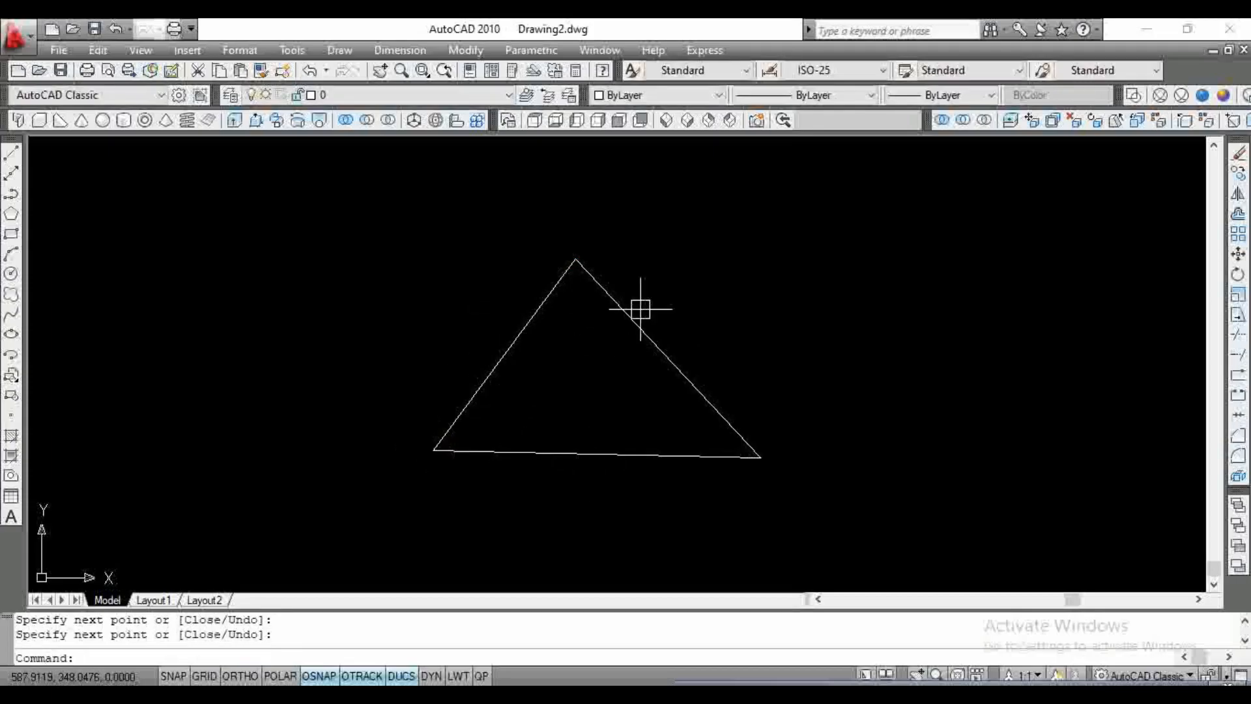
Step: Draw a Tan, Tan, Tan circle inside the triangle, tangent to all three sides
mouse_move(659, 365)
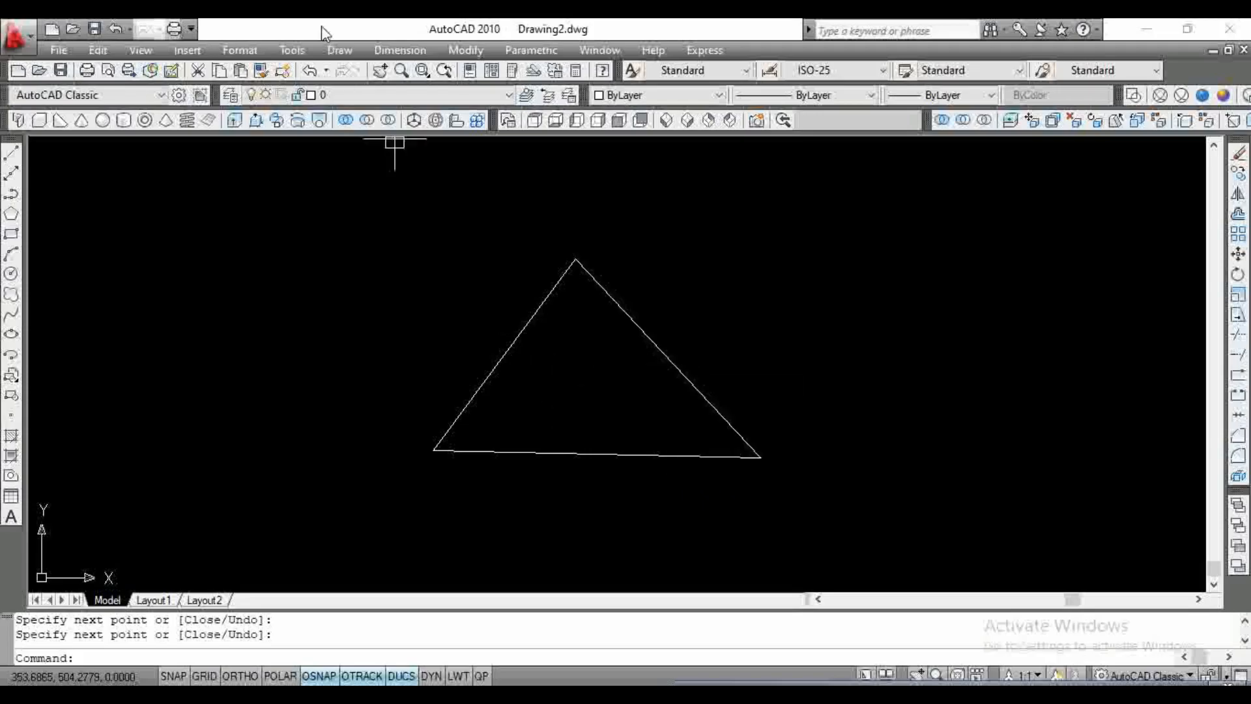
click(346, 49)
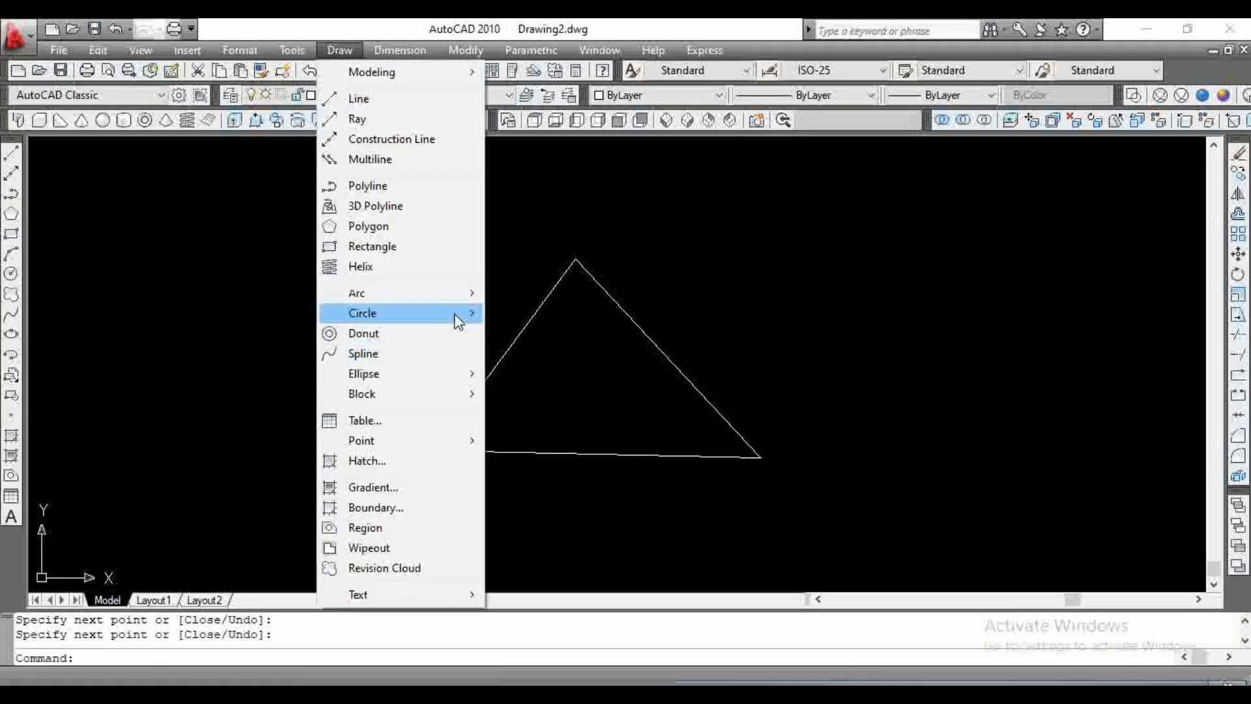
mouse_move(470, 313)
click(558, 428)
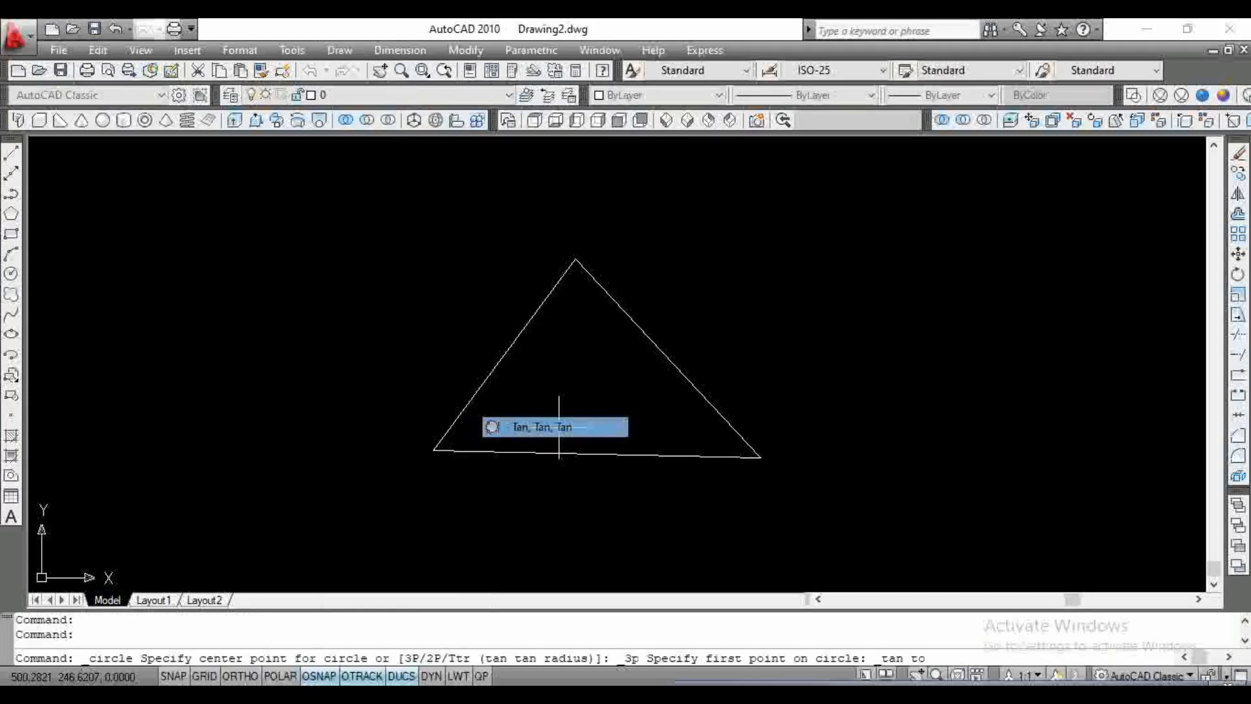
click(514, 335)
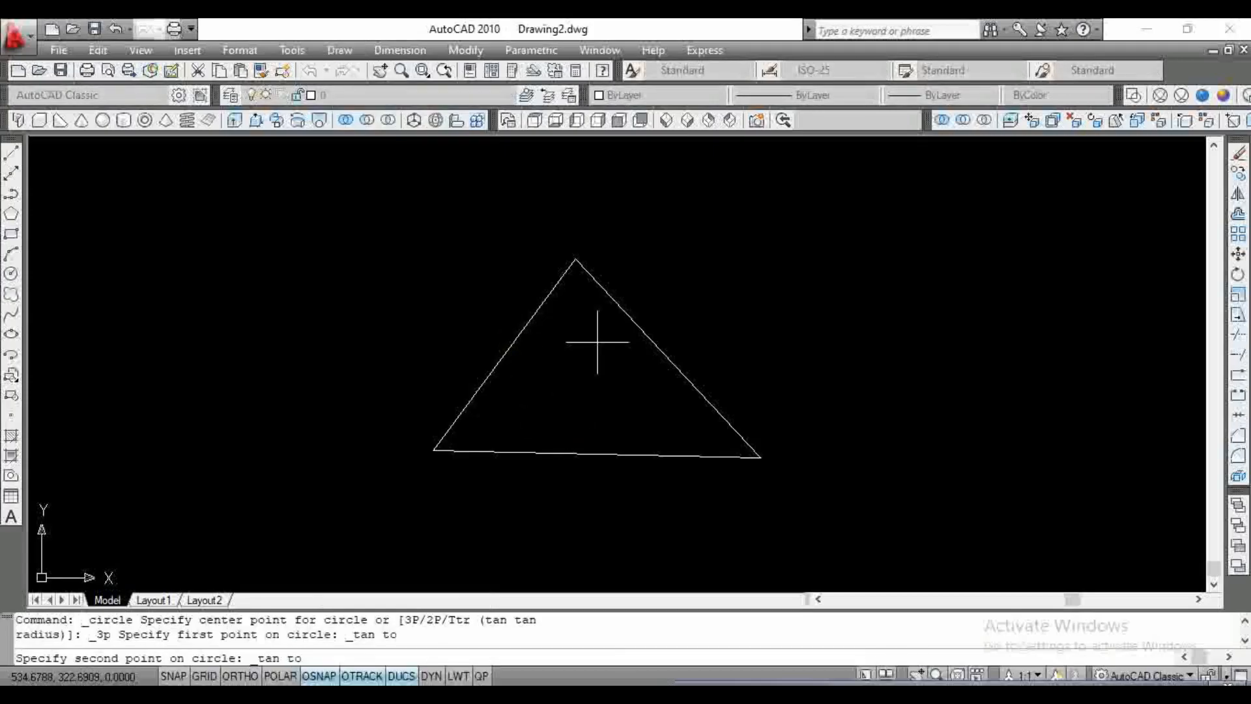
click(643, 330)
click(604, 452)
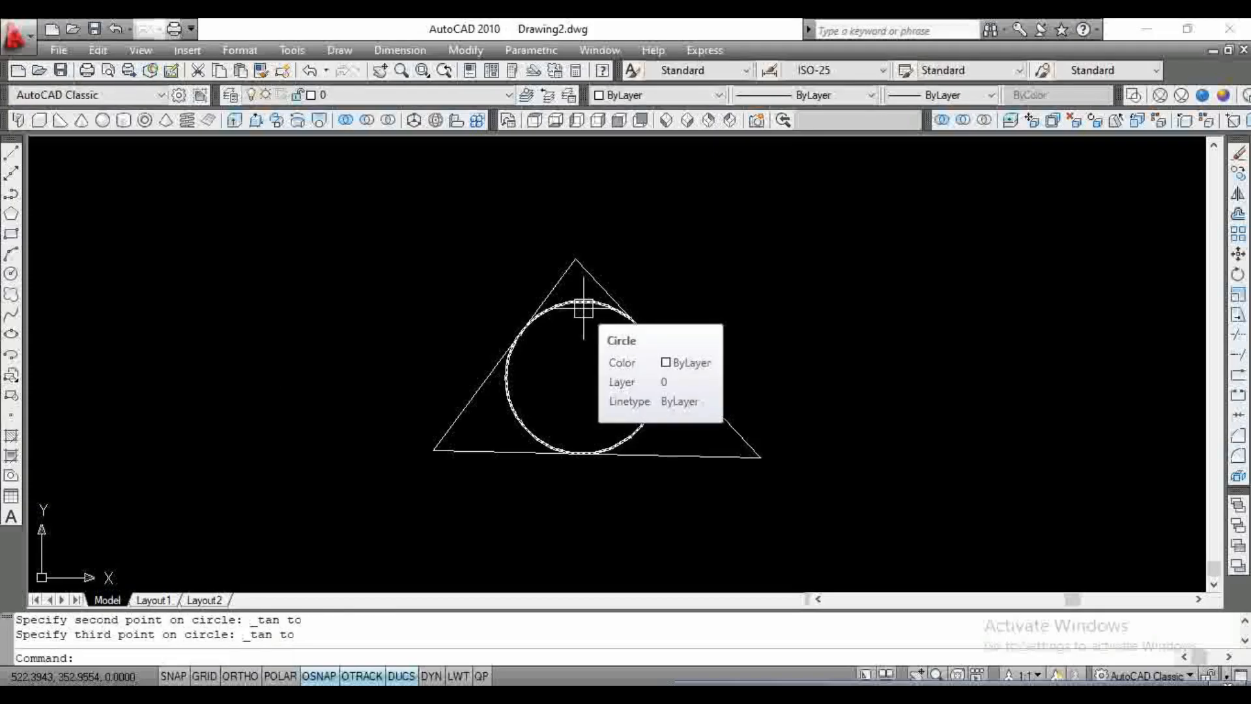
Step: Delete the triangle and its inscribed circle with a crossing selection
click(725, 515)
click(324, 278)
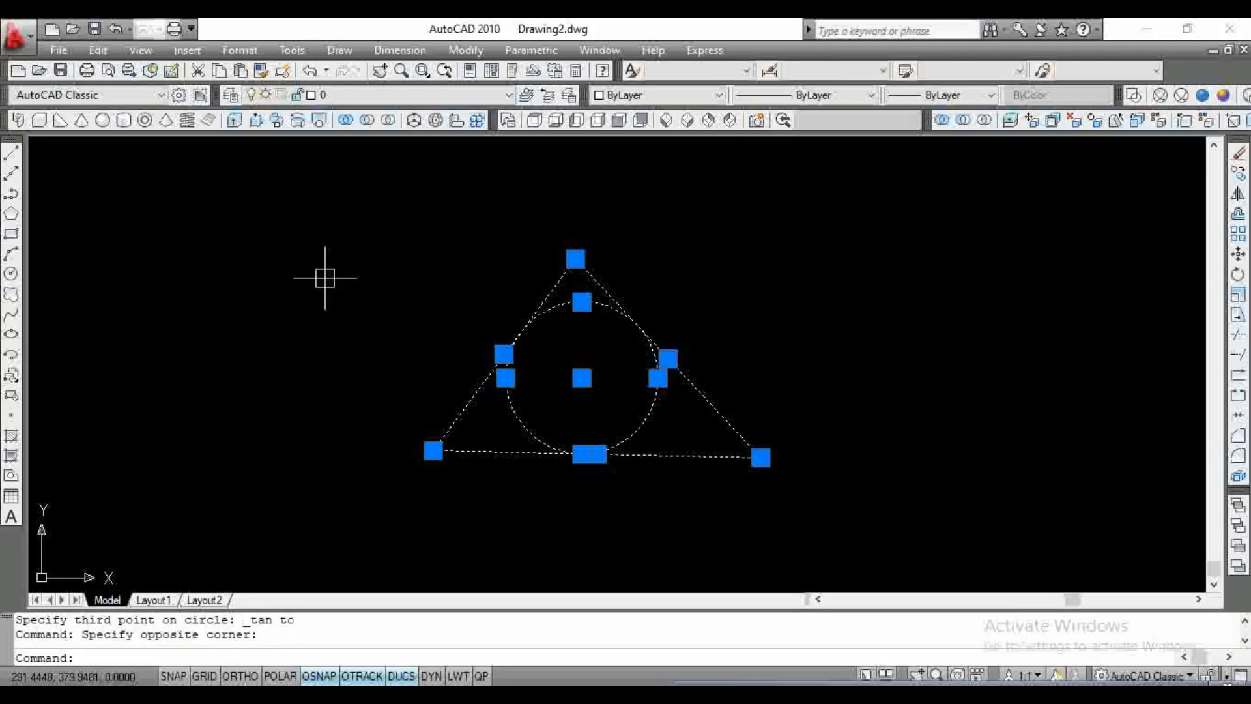
key(Delete)
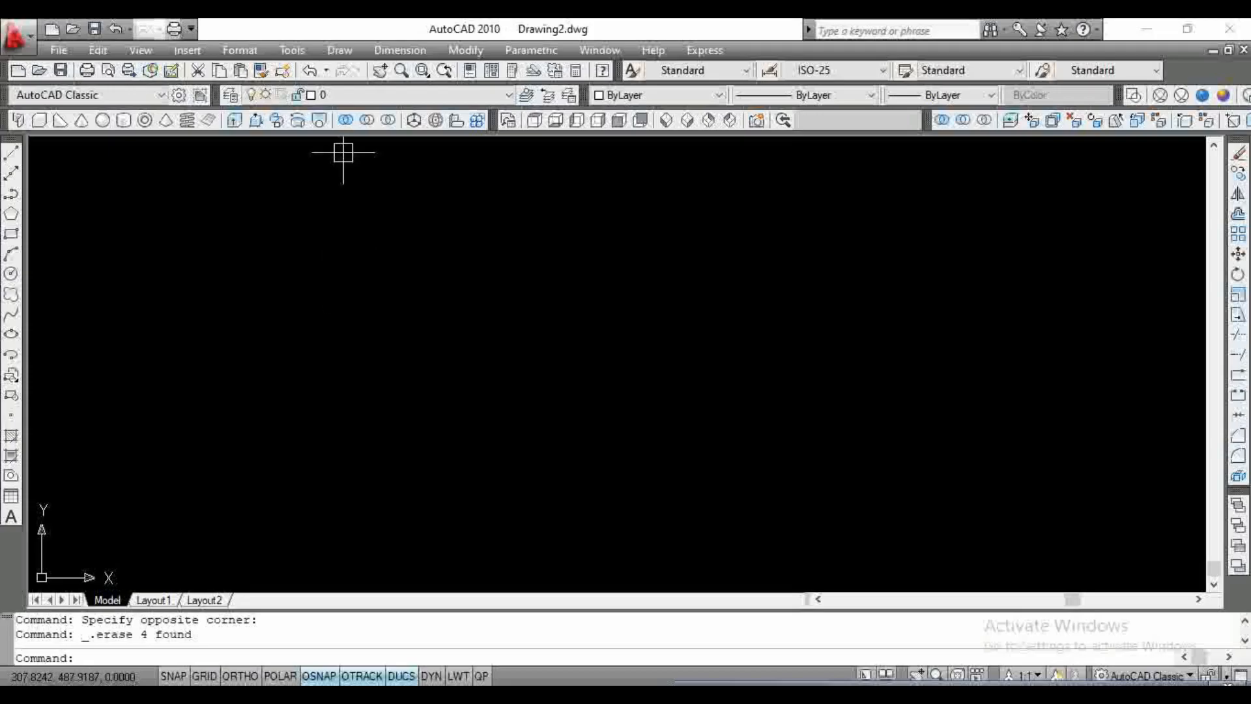
click(337, 51)
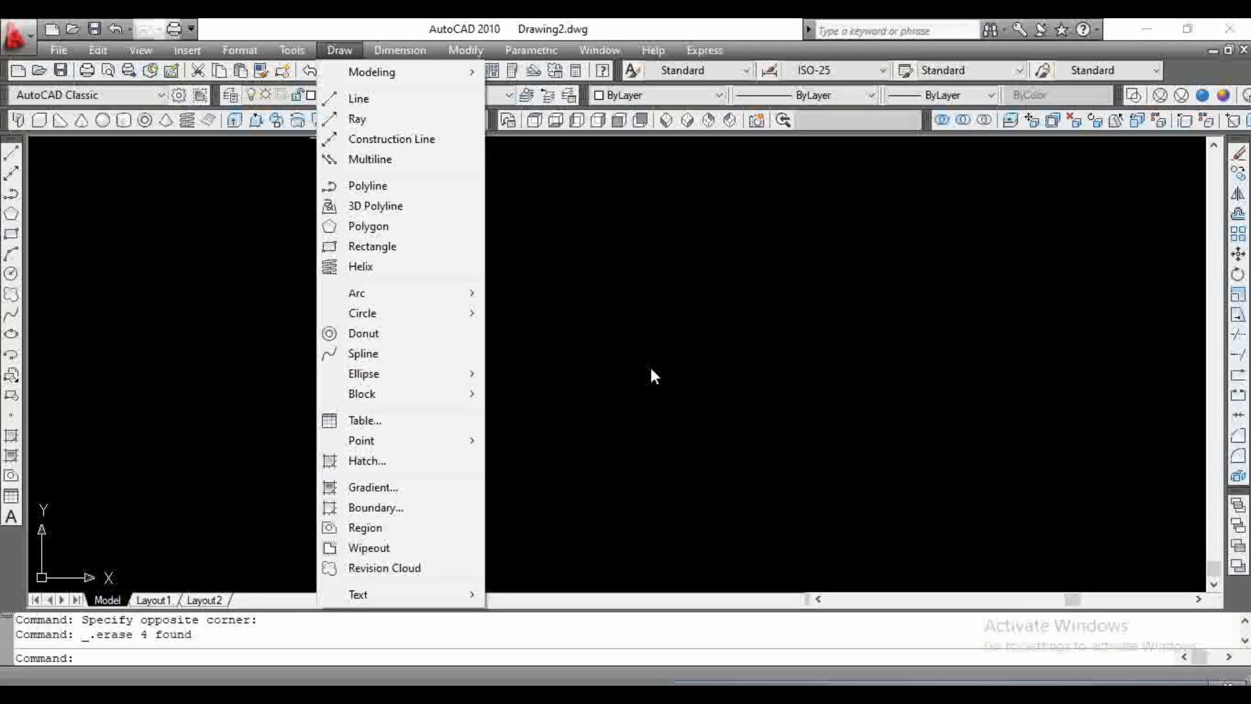
mouse_move(472, 307)
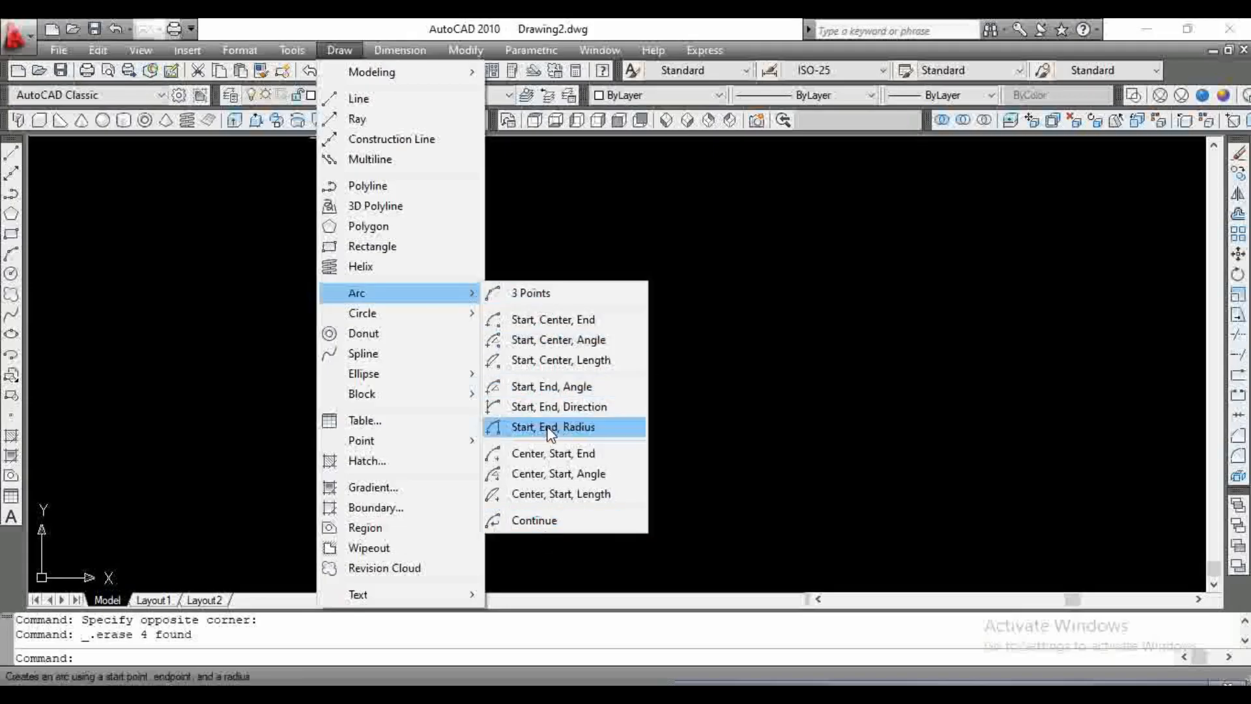
click(713, 334)
click(533, 278)
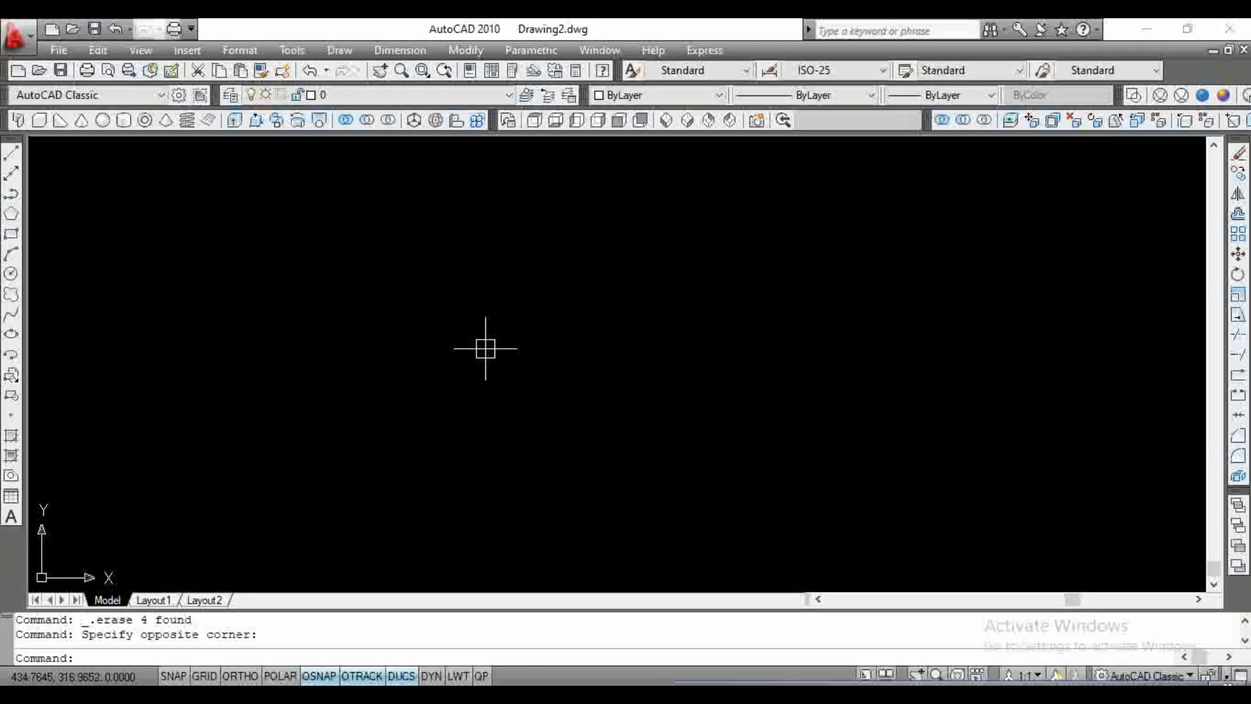
text(pol)
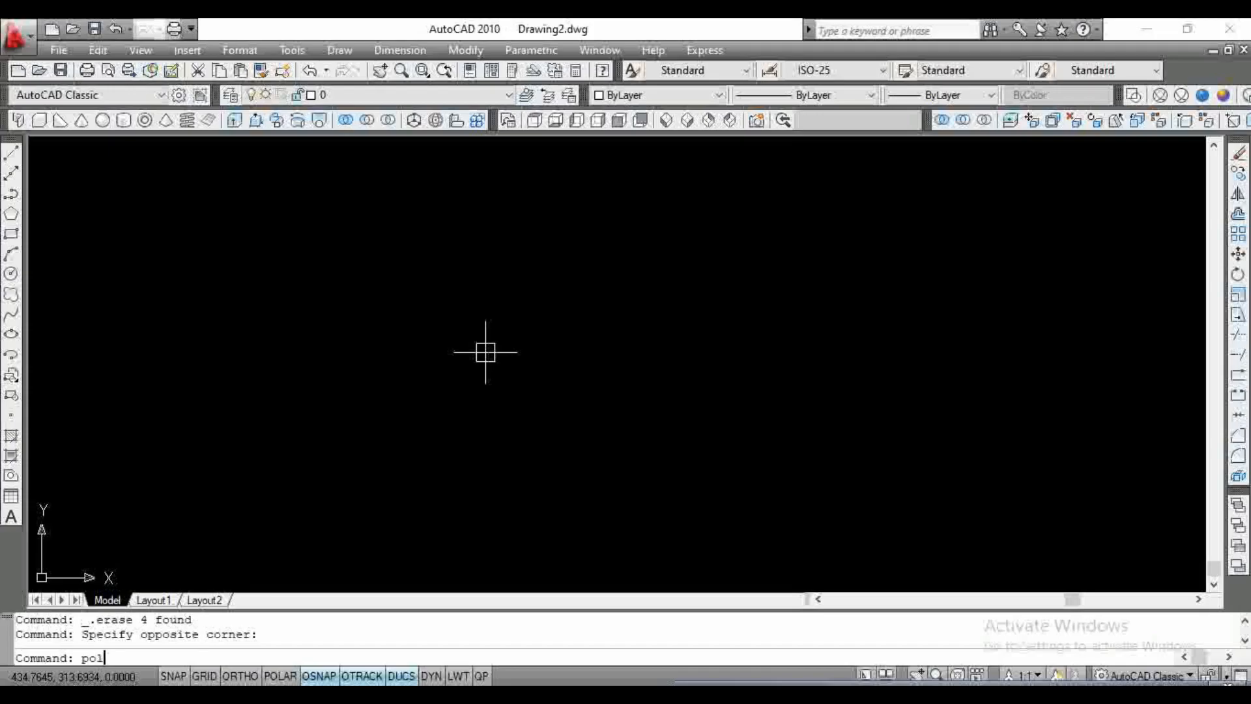
key(Return)
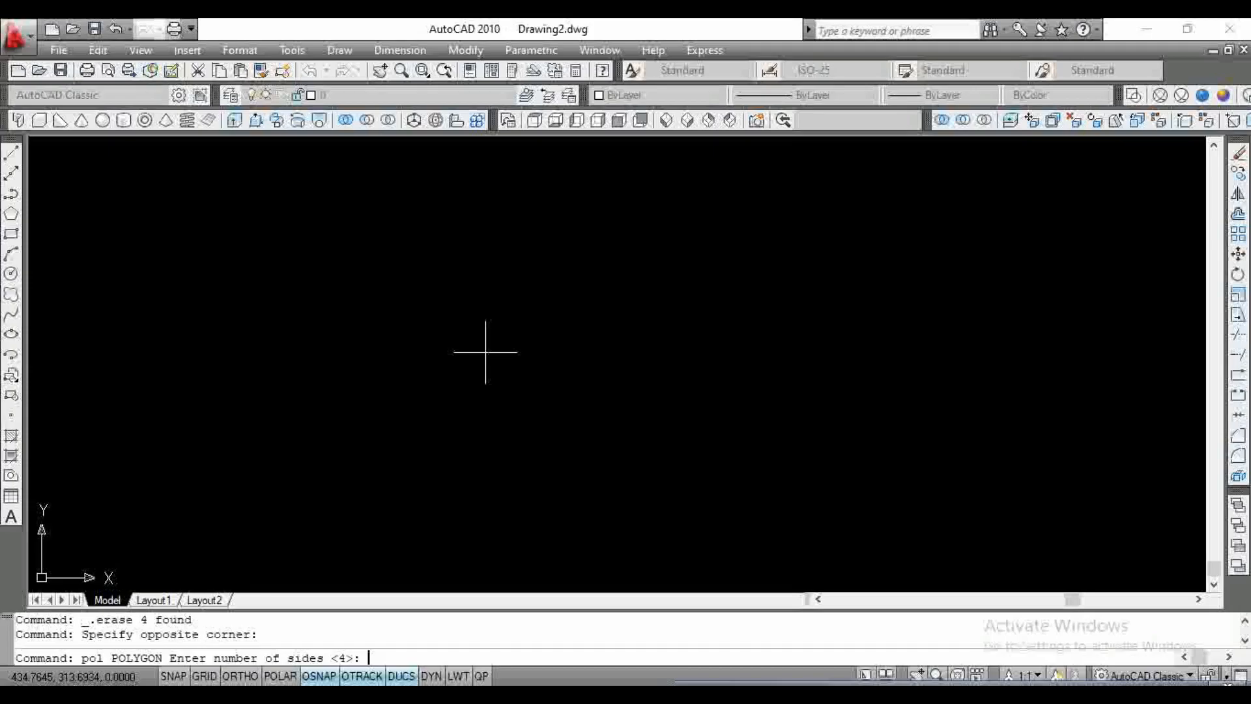
text(5)
key(Return)
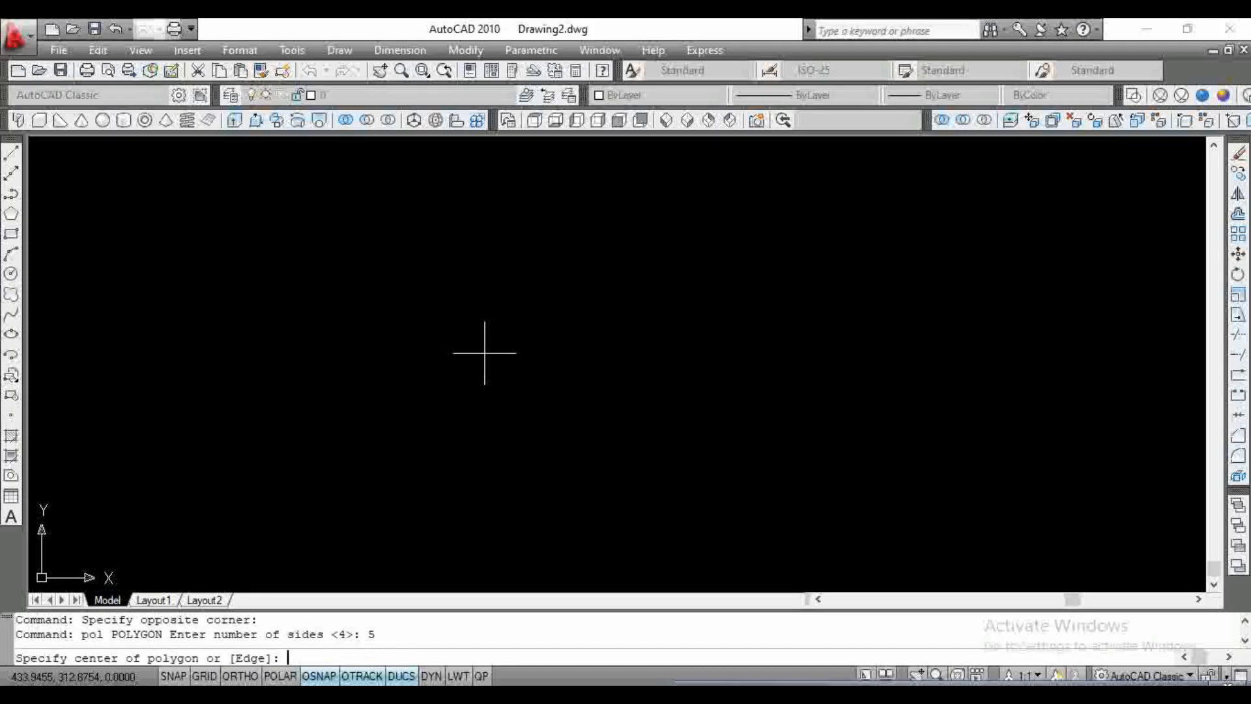
click(337, 359)
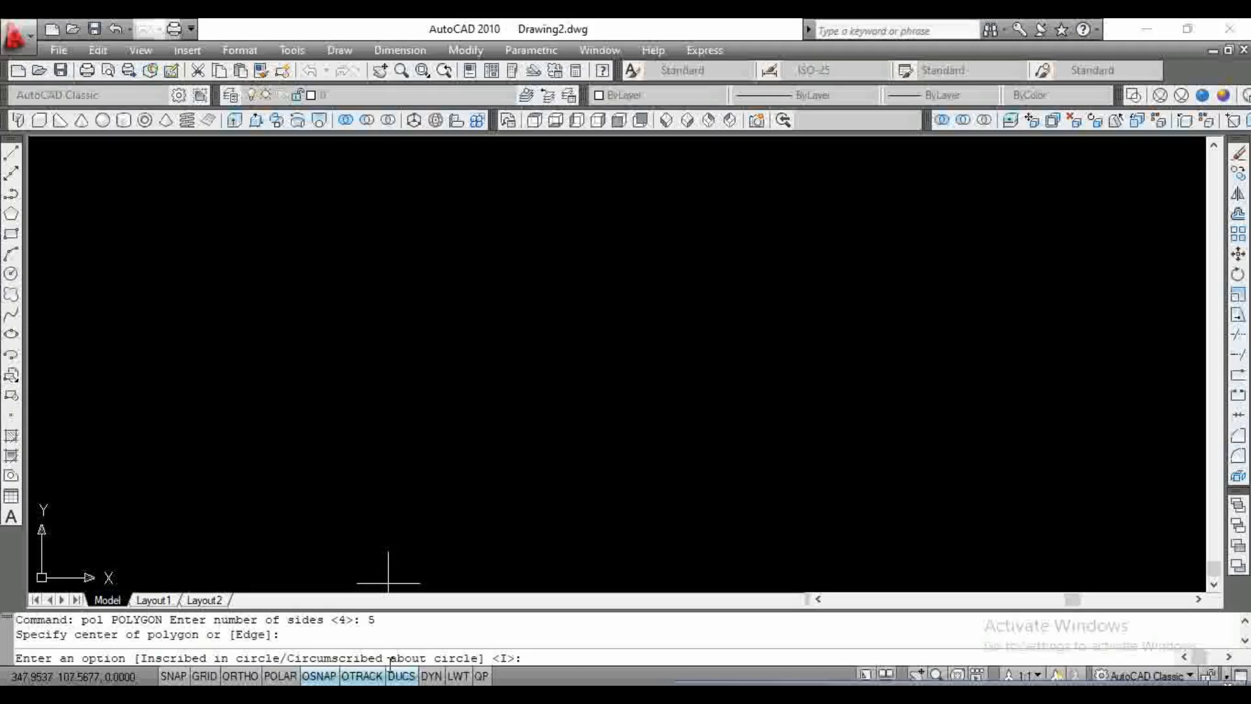
key(Escape)
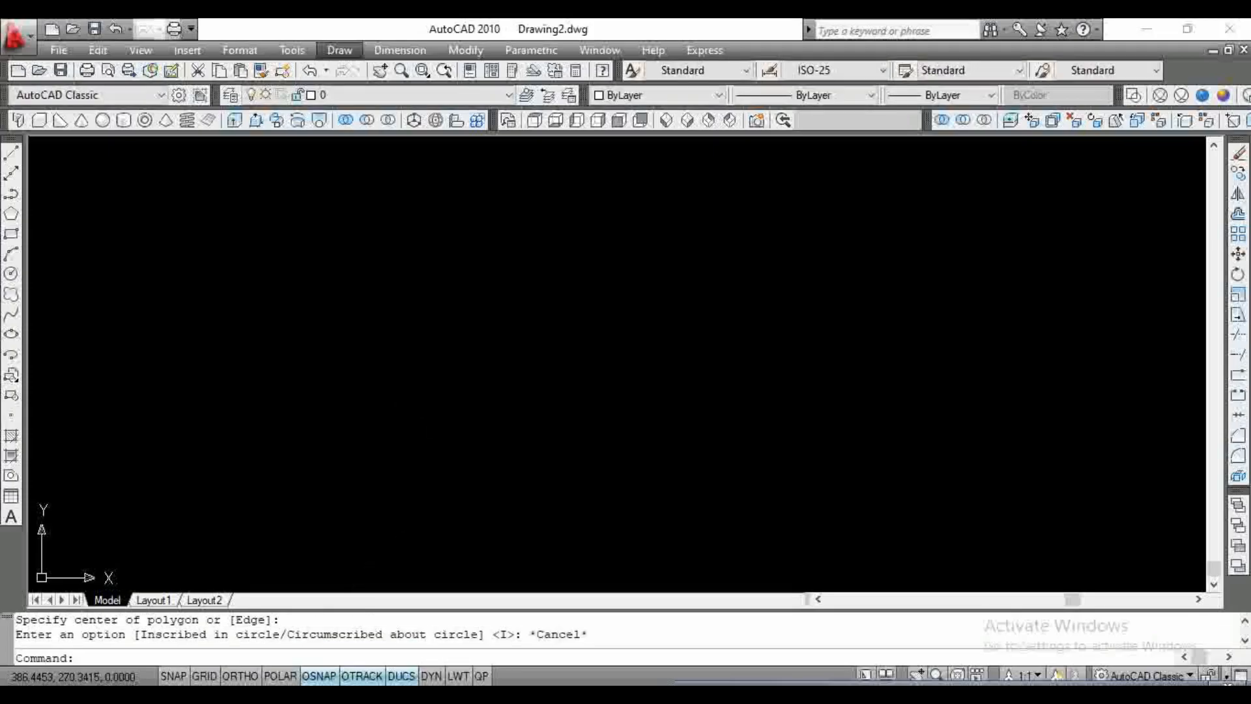
click(391, 356)
key(Escape)
Step: Draw a circle with a radius of 50 in the empty drawing area
text(c)
key(Return)
click(400, 352)
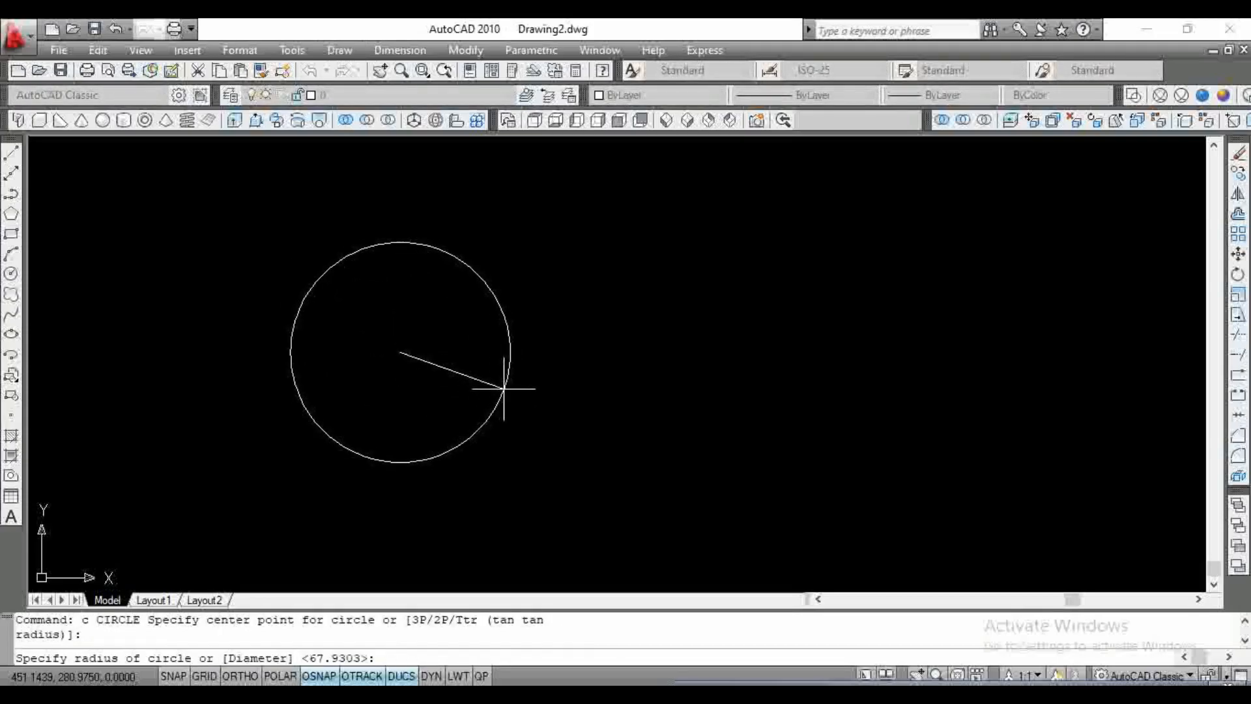
text(50)
key(Return)
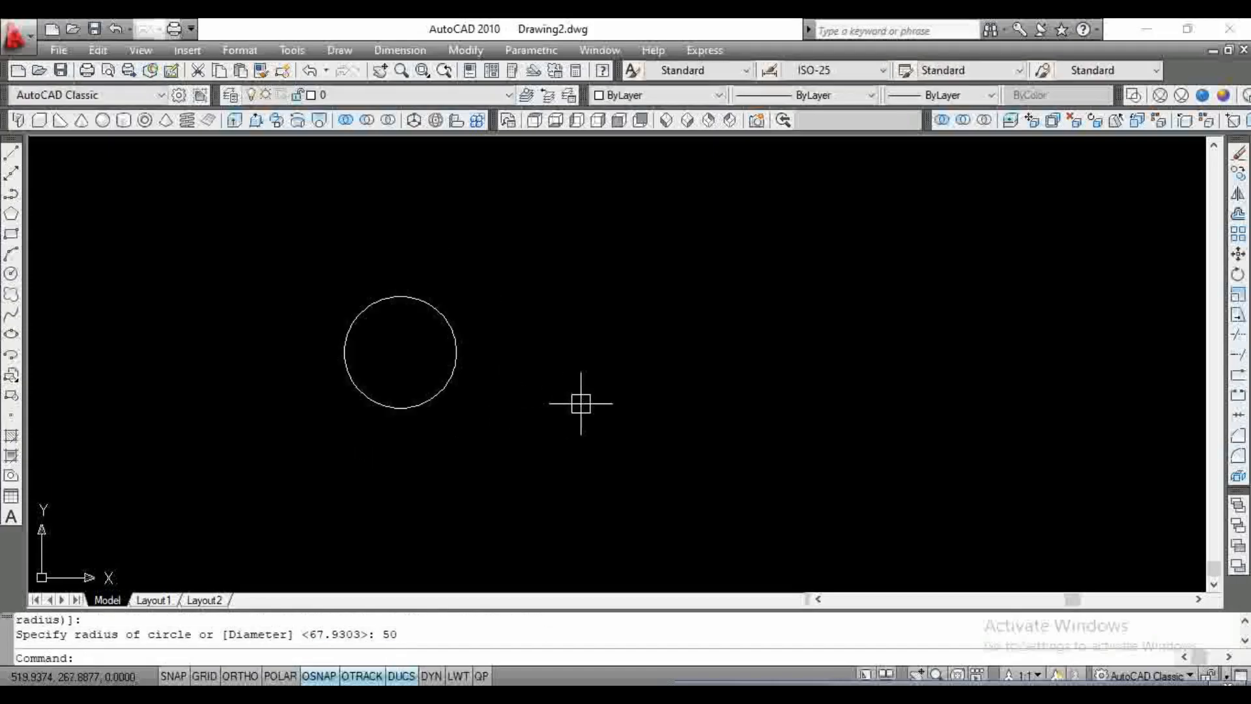
Step: Copy the circle once to its right, leaving a gap between the two circles
click(441, 397)
text(cc)
key(Return)
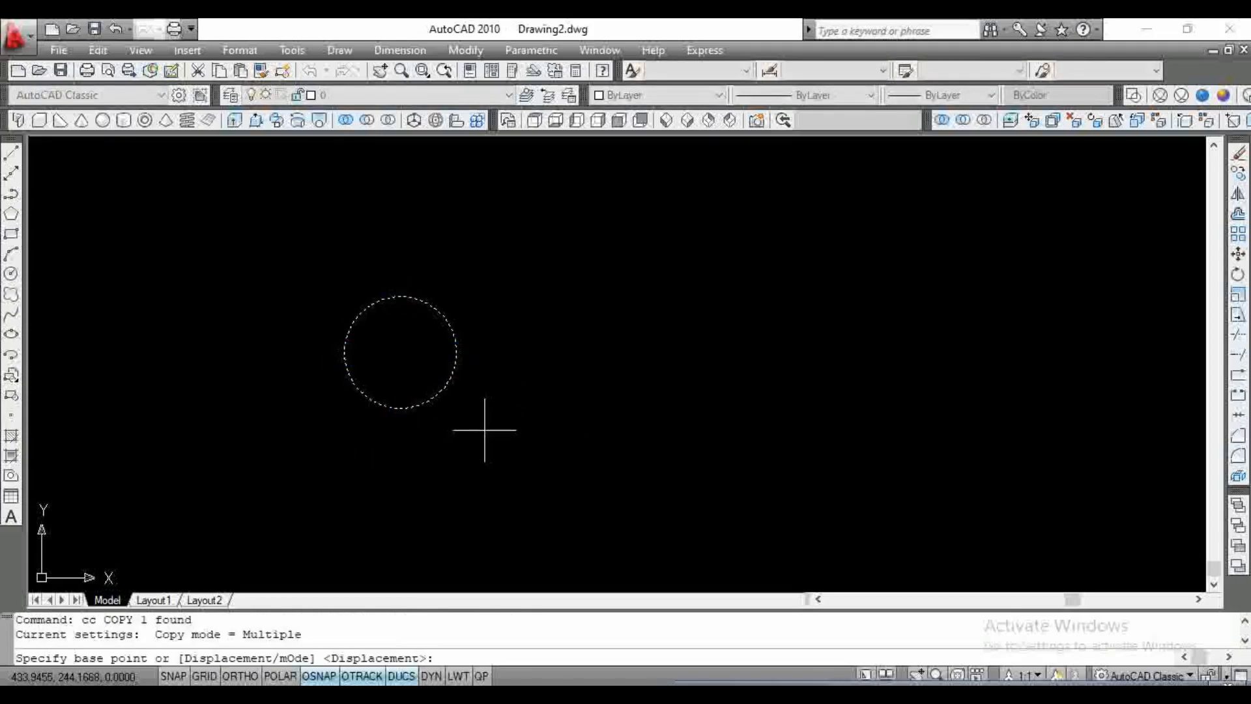
click(474, 423)
click(704, 425)
key(Escape)
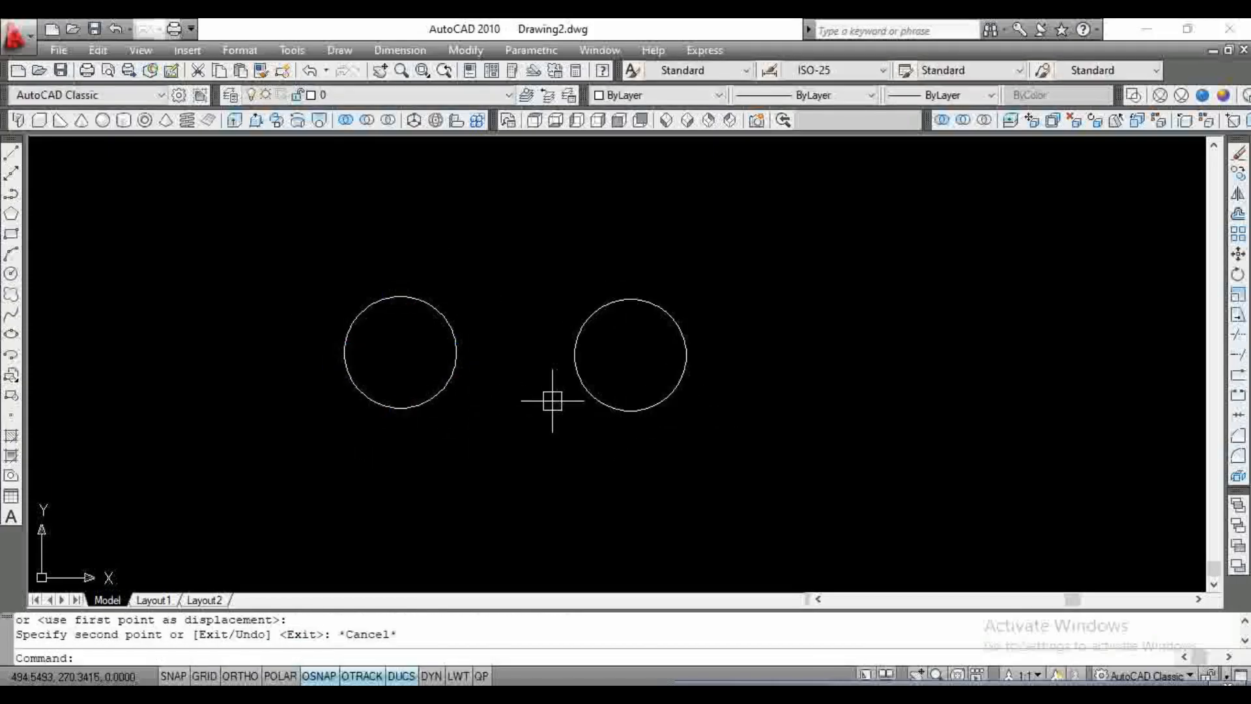
Step: Draw a five-sided polygon inscribed in the original circle, centred on it, with a radius of 50
scroll(389, 360, up, 3)
text(pol)
key(Return)
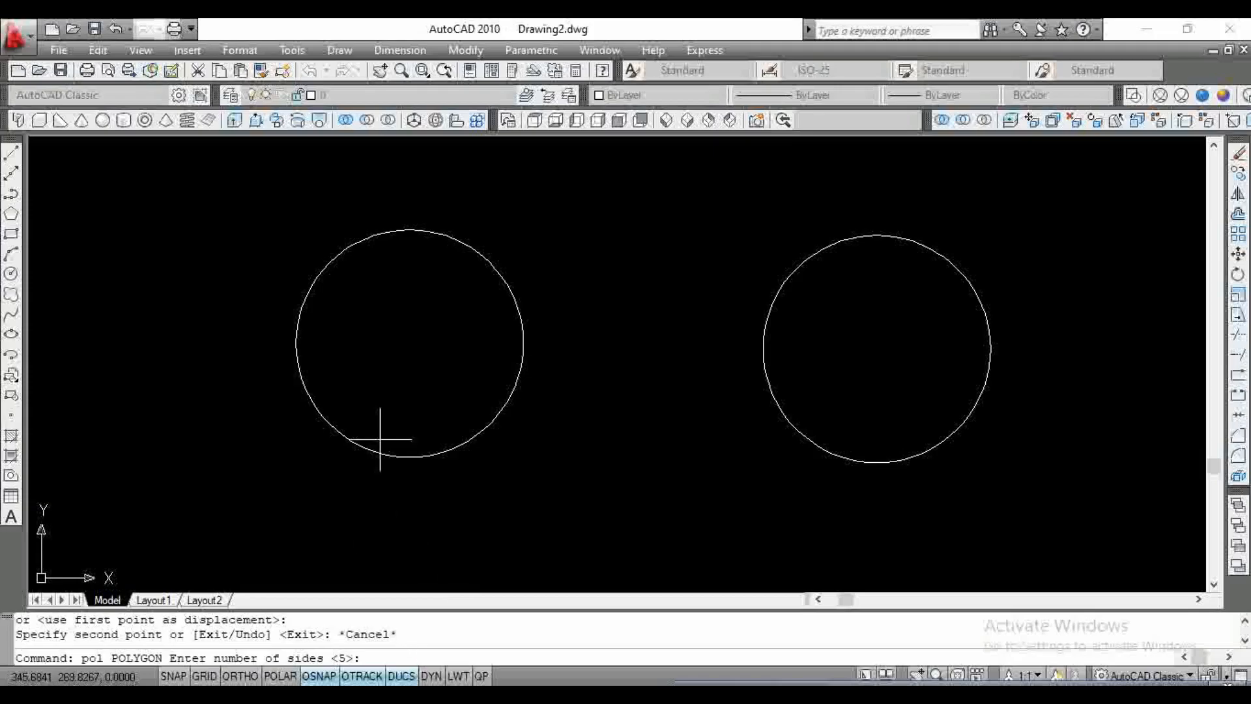
key(Return)
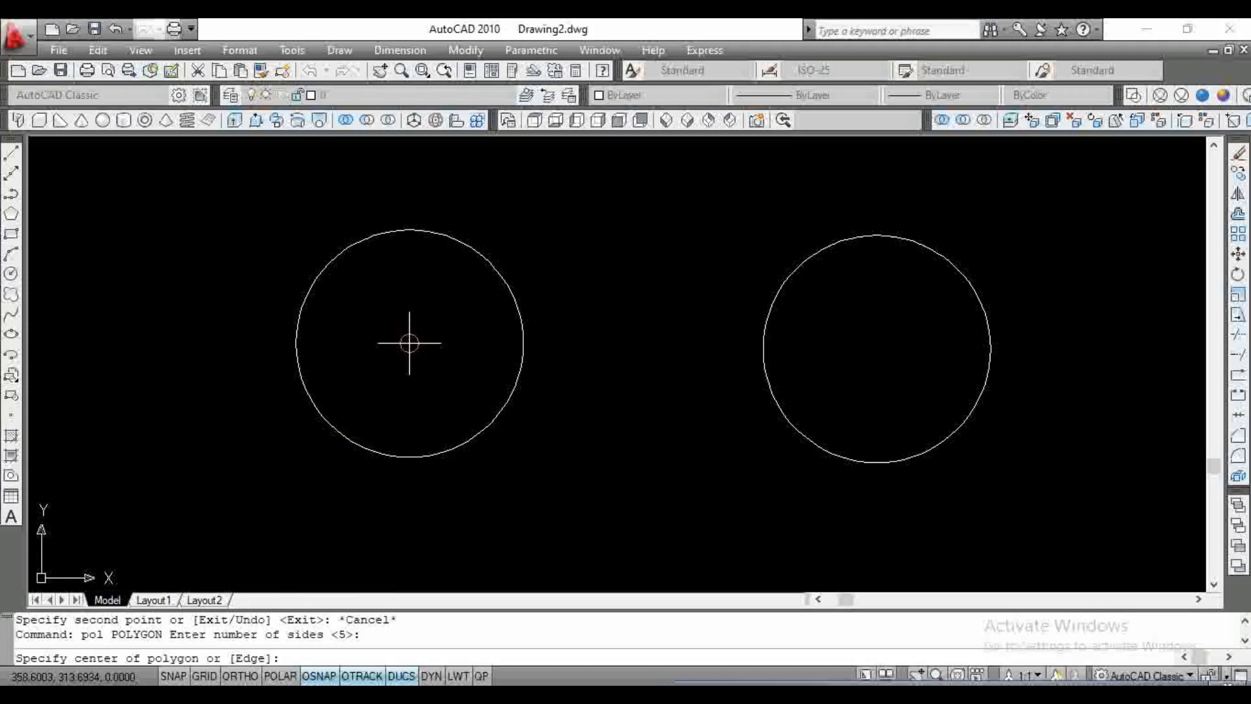
click(409, 342)
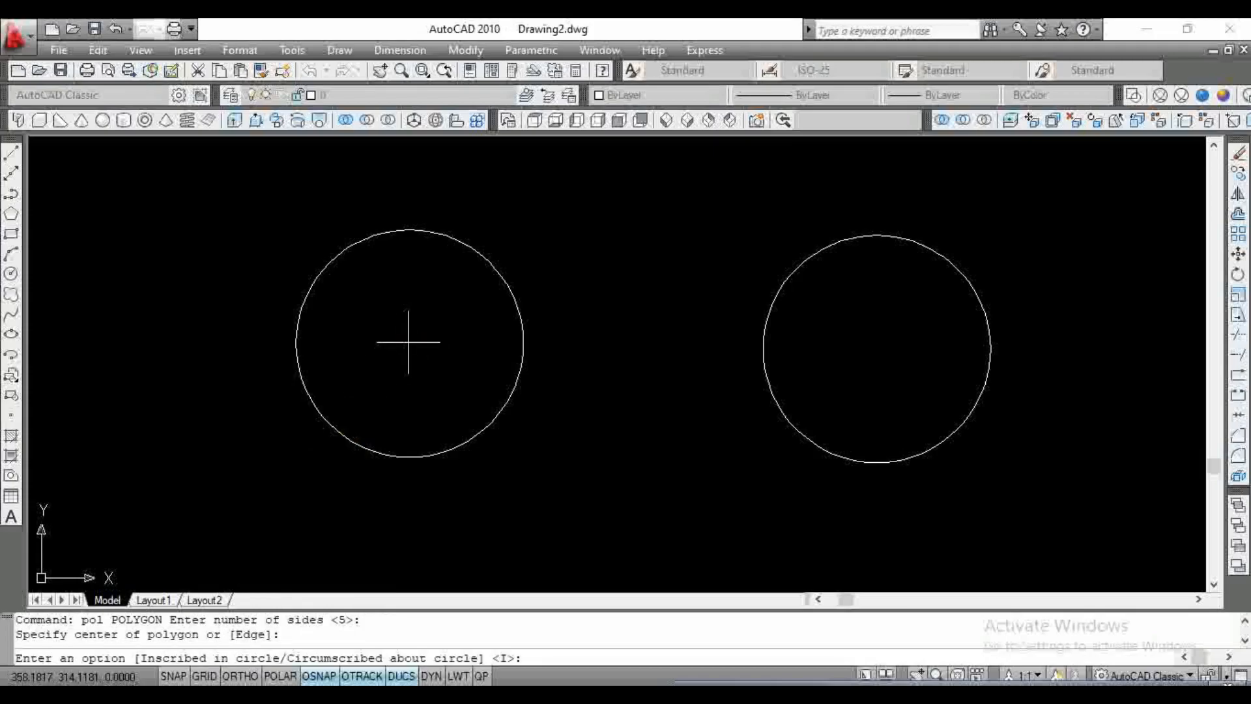
text(i)
key(Return)
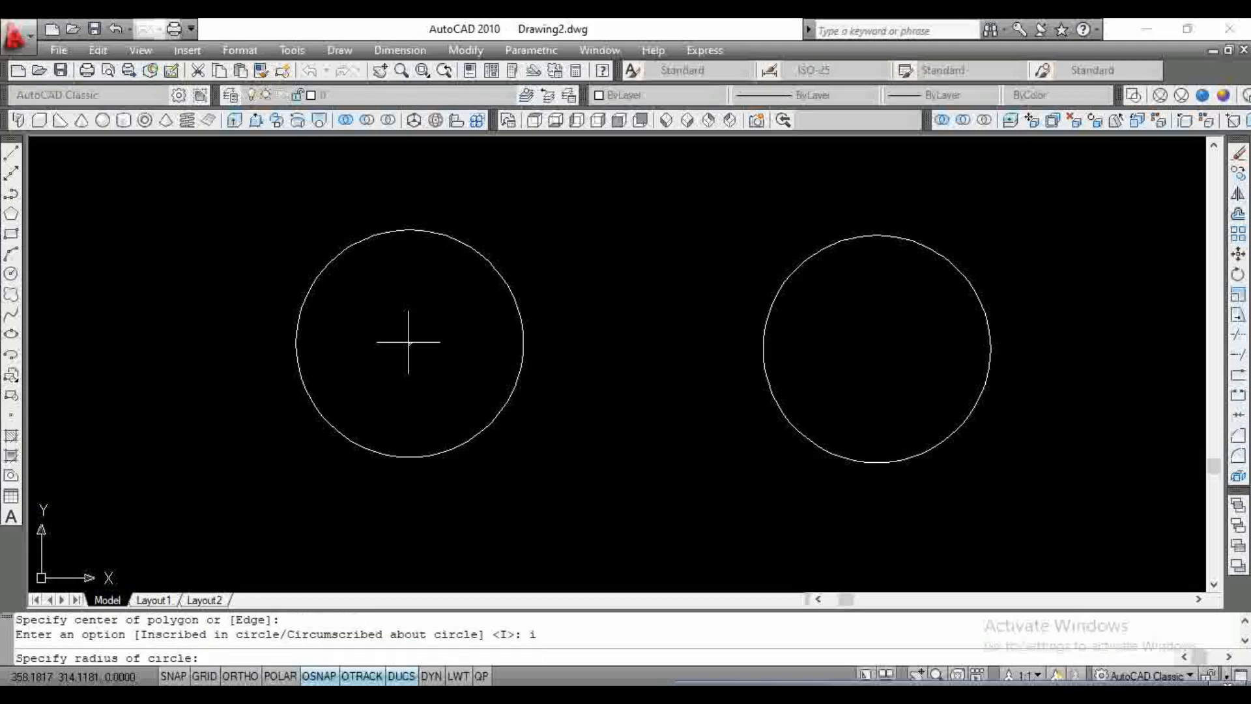
text(50)
key(Return)
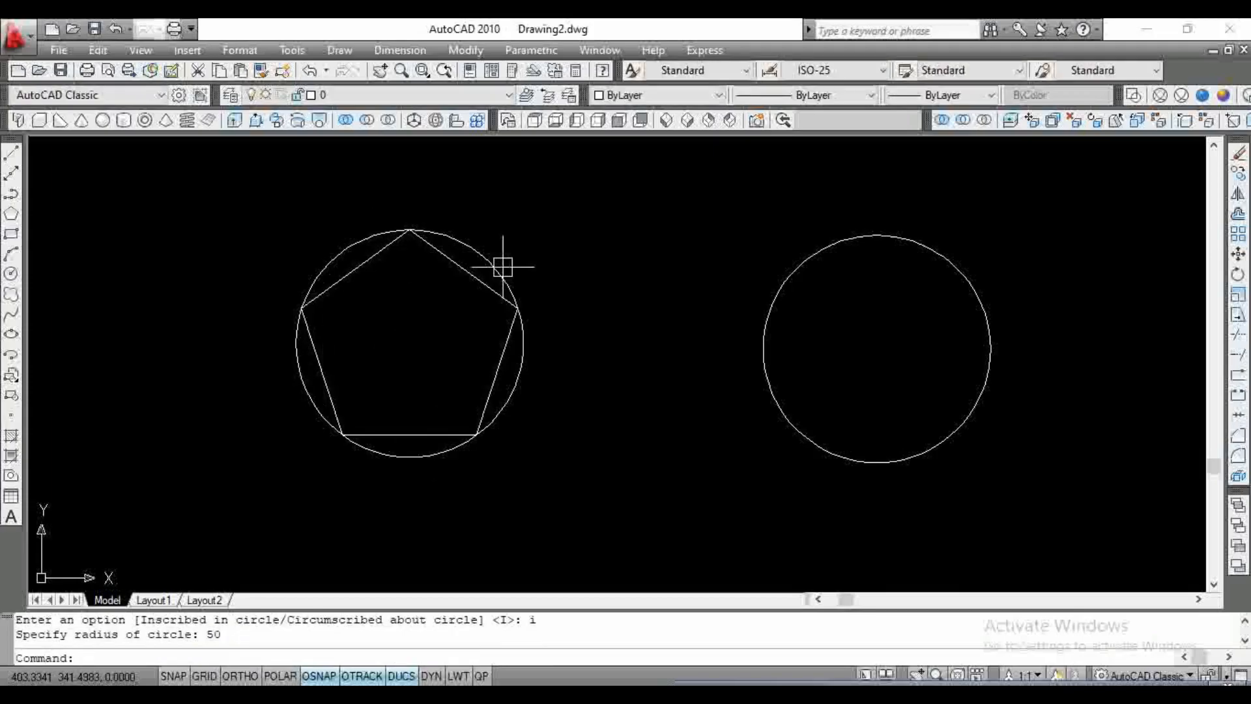
Step: Draw a five-sided polygon circumscribed about the copied circle, centred on it, with a radius of 50
middle_drag(688, 352, 637, 355)
key(Return)
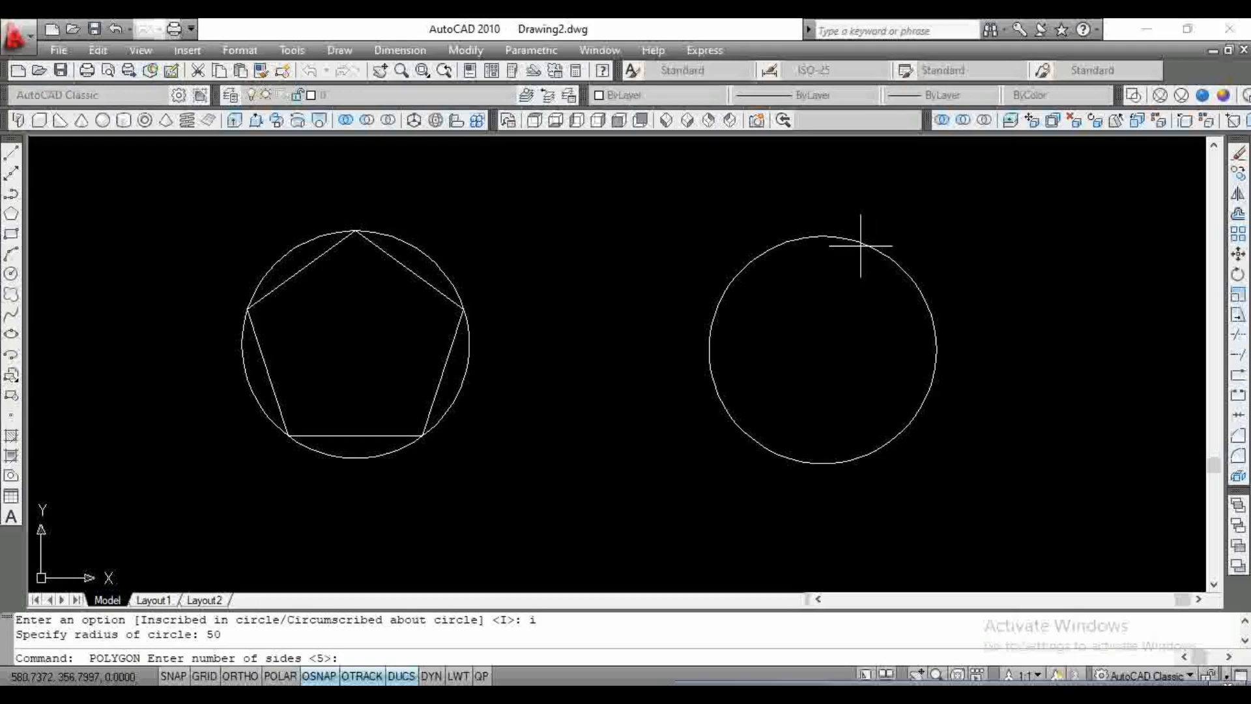
key(Return)
click(824, 349)
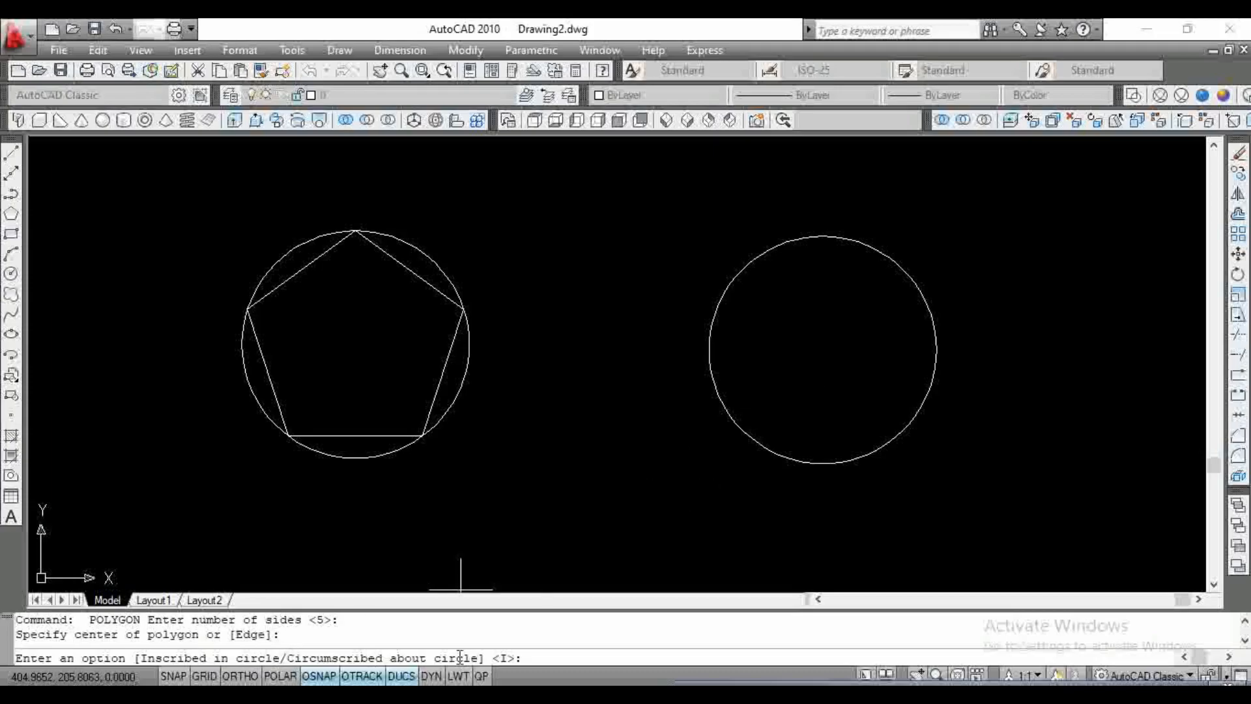
text(c)
key(Return)
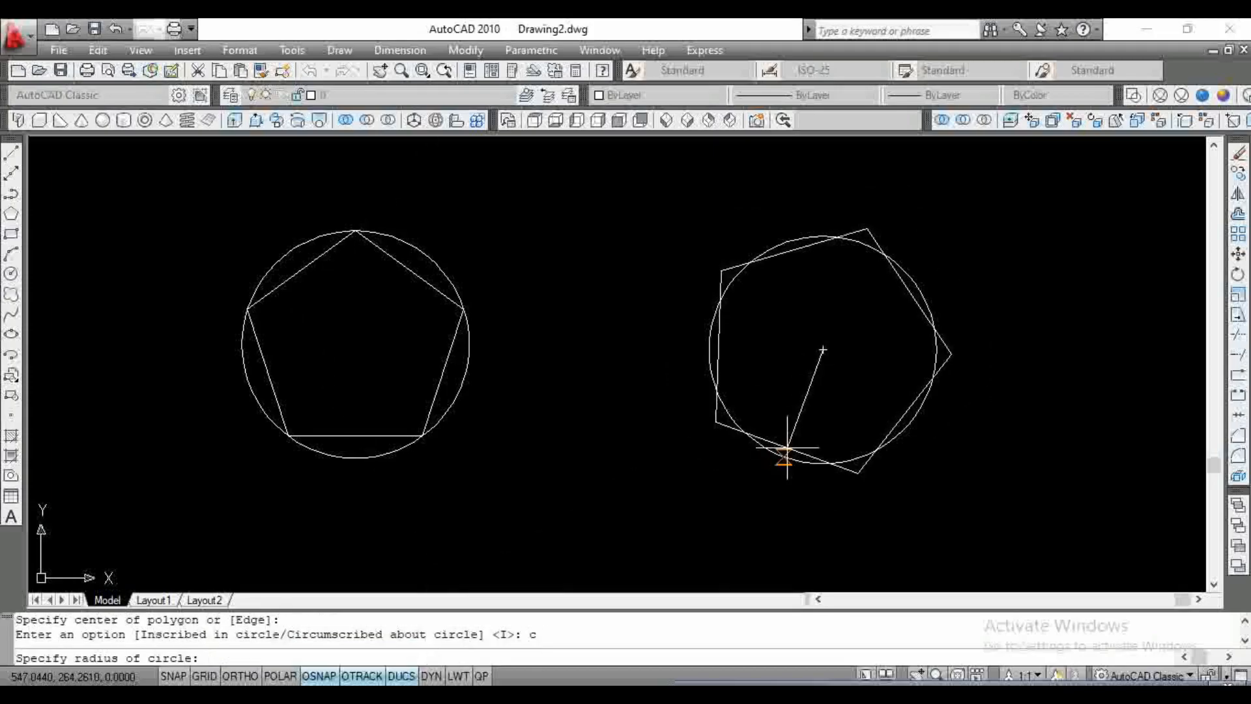
text(50)
key(Return)
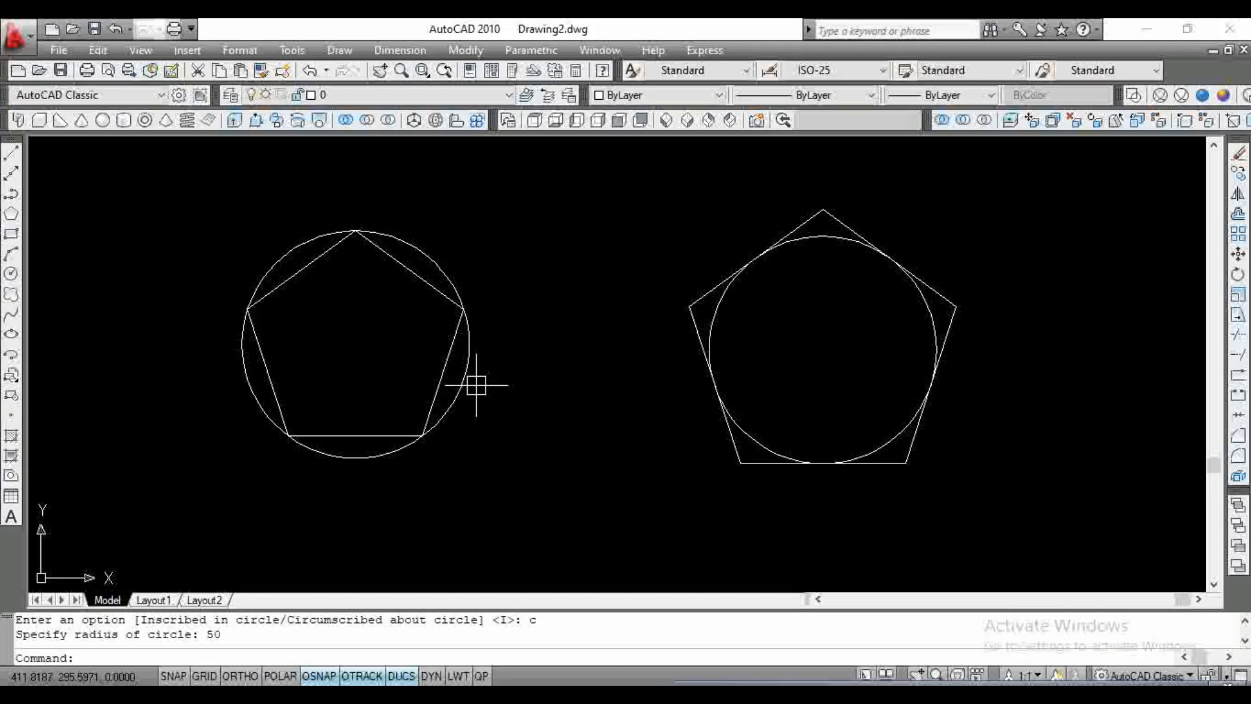
Step: Draw a small, roughly square rectangle below and between the two pentagons with the Rectangle command
mouse_move(471, 384)
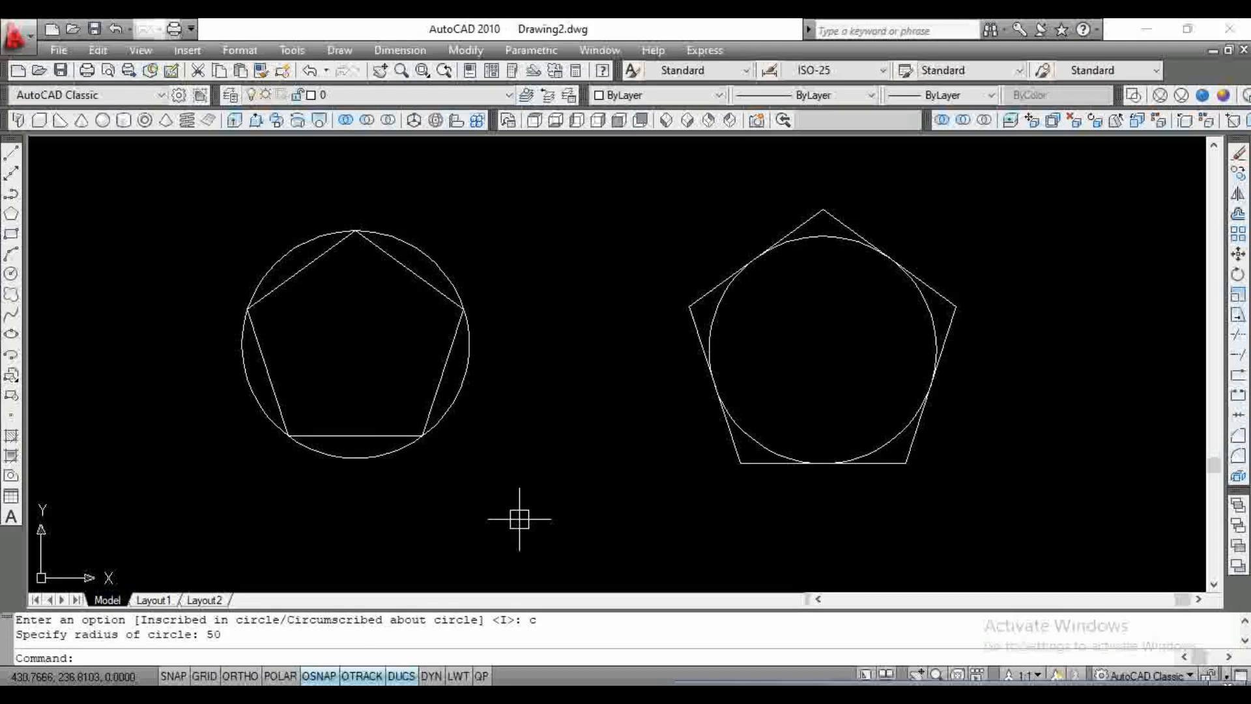
text(ec)
key(Return)
click(524, 463)
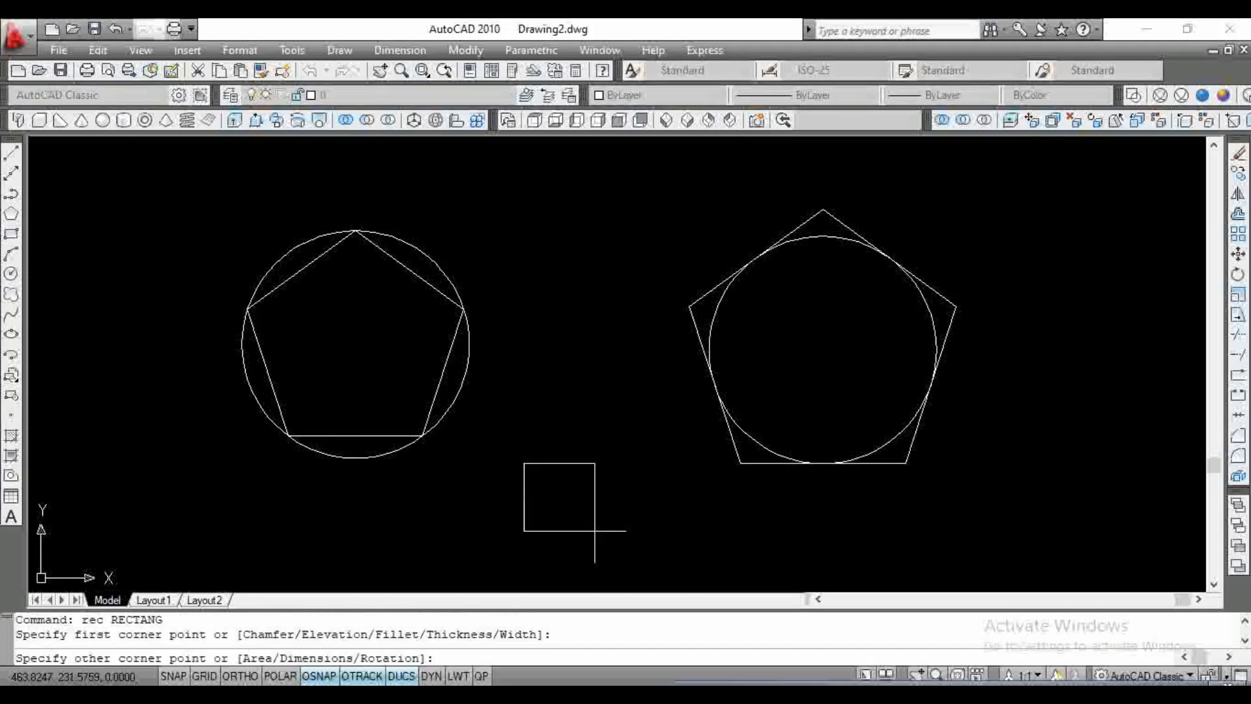
click(596, 535)
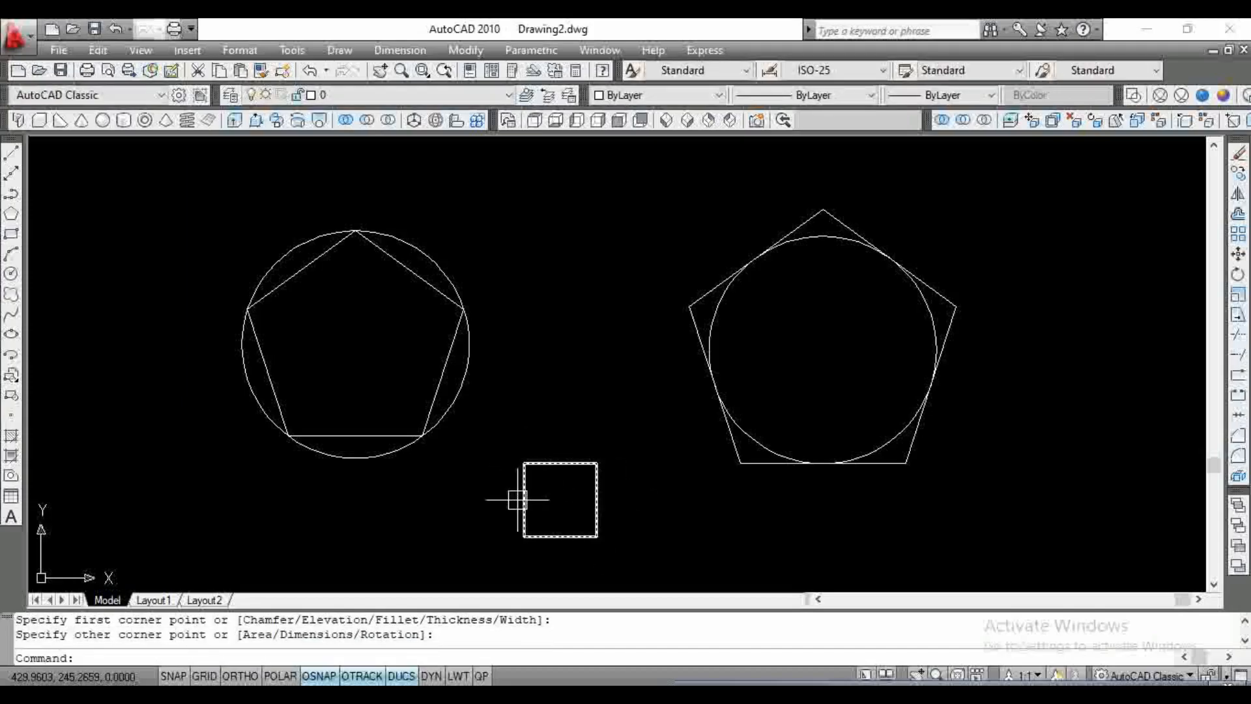
Step: Erase the small rectangle between the pentagons using a crossing selection
click(610, 559)
click(499, 447)
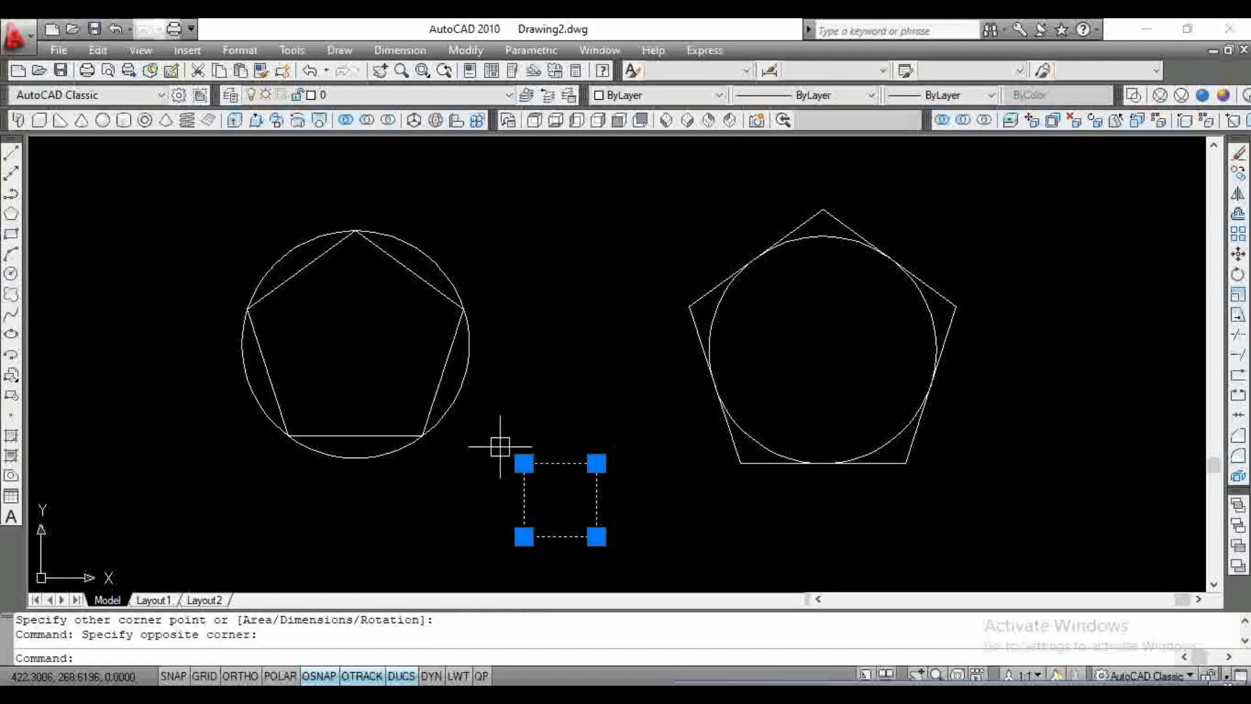
text(e)
key(Return)
Step: Draw a four-sided polygon between the pentagons with the Edge option, using a horizontal edge of 40 with Ortho on
text(pc)
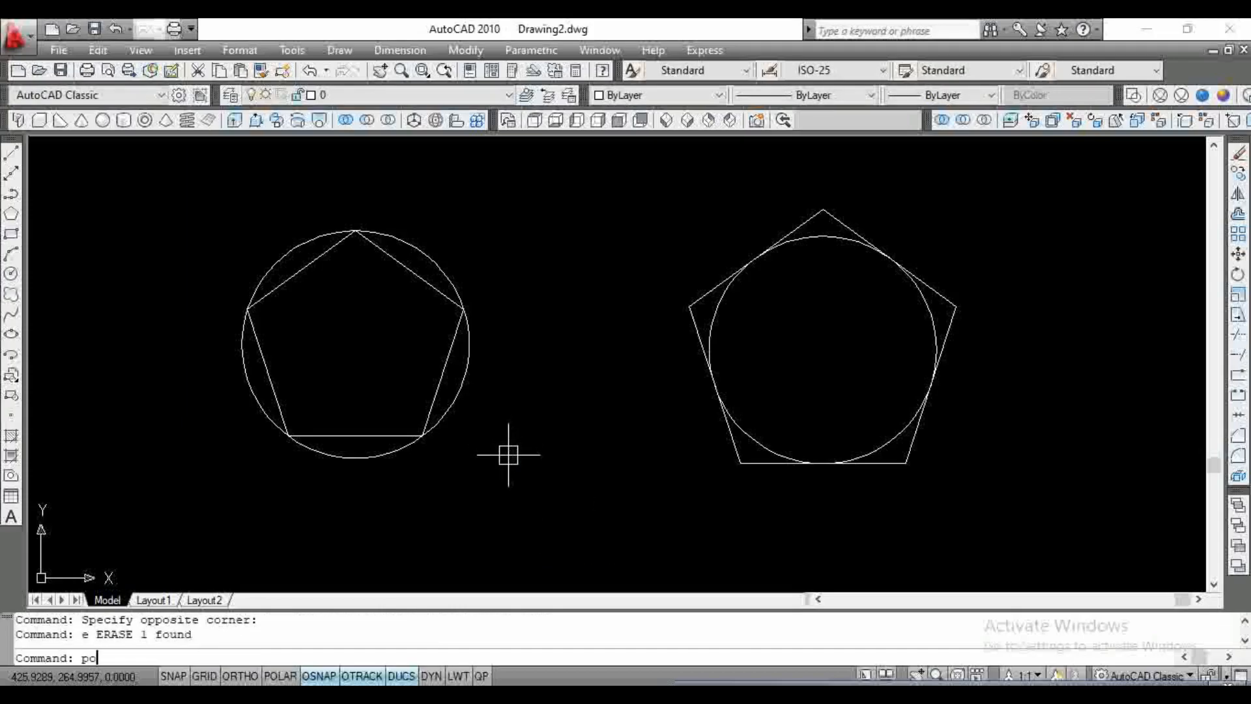
text(l)
key(Return)
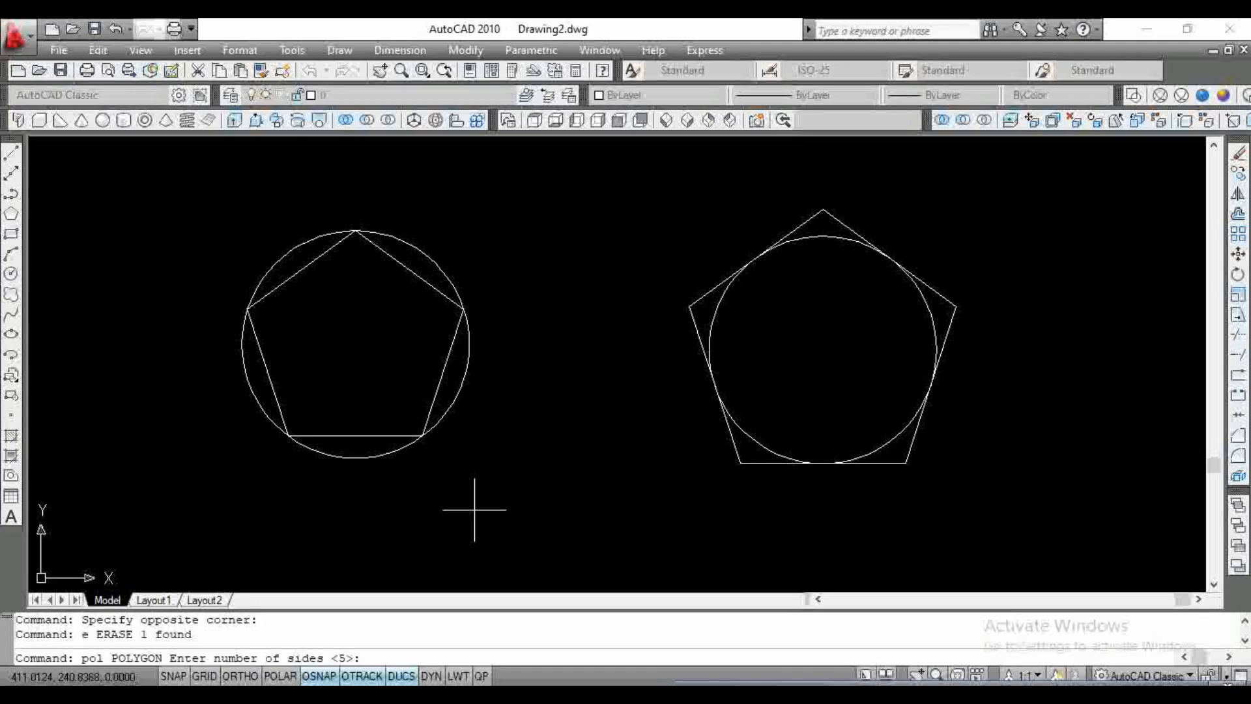
text(4)
key(Return)
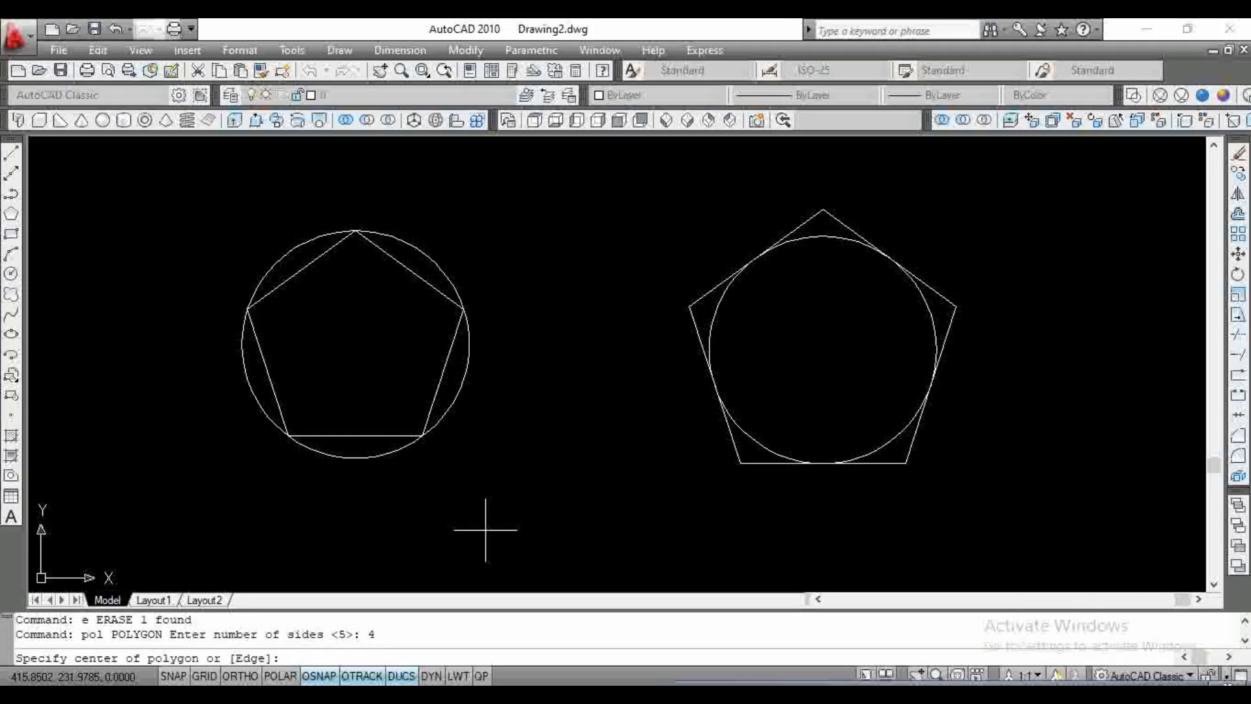
text(e)
key(Return)
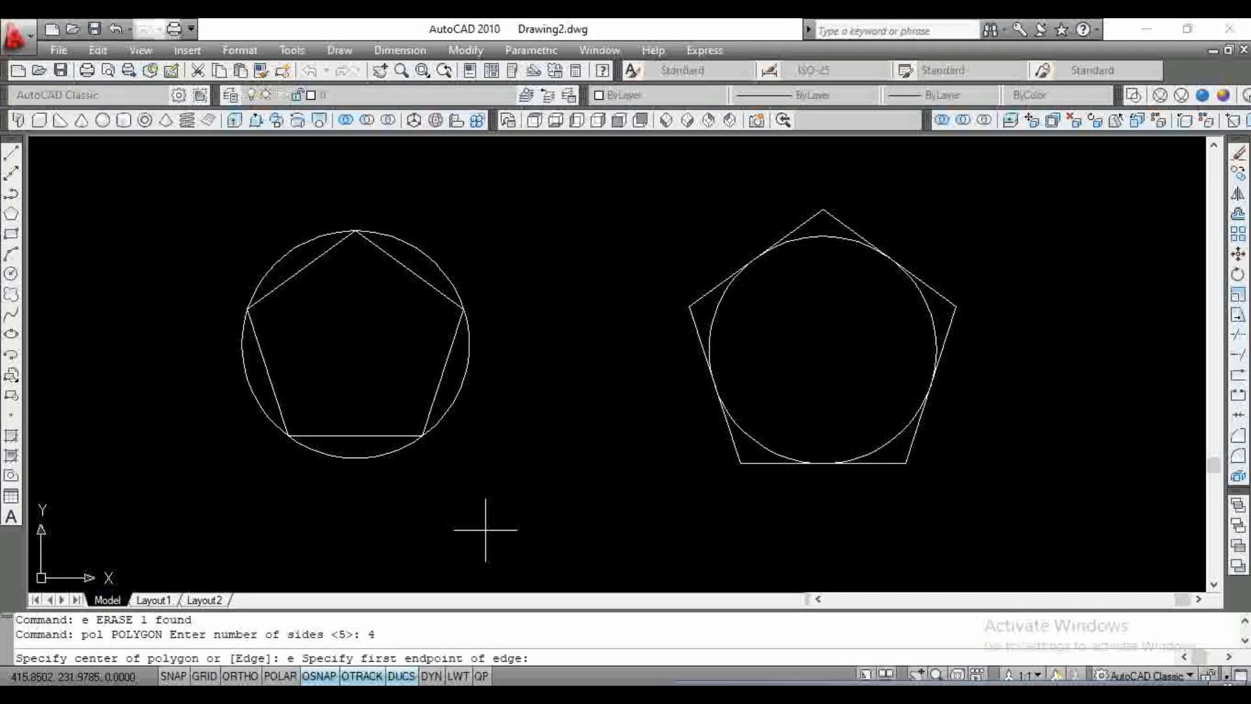
click(487, 530)
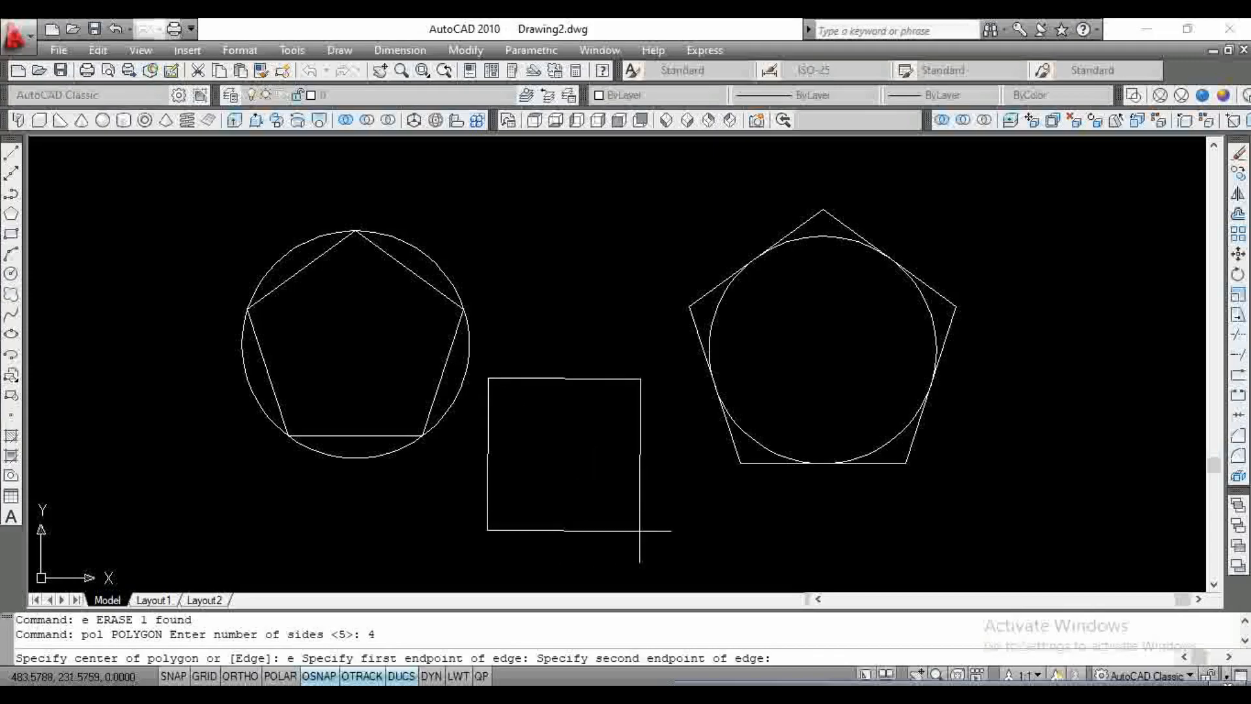
click(249, 677)
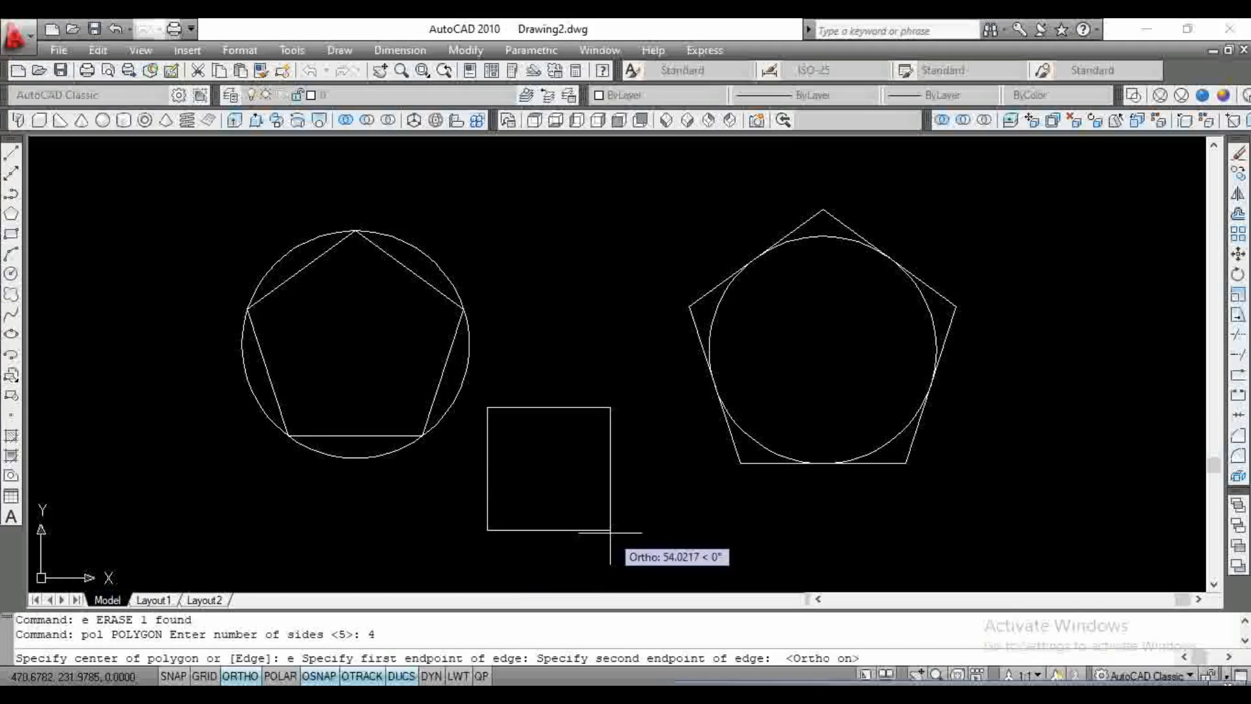
text(40)
key(Return)
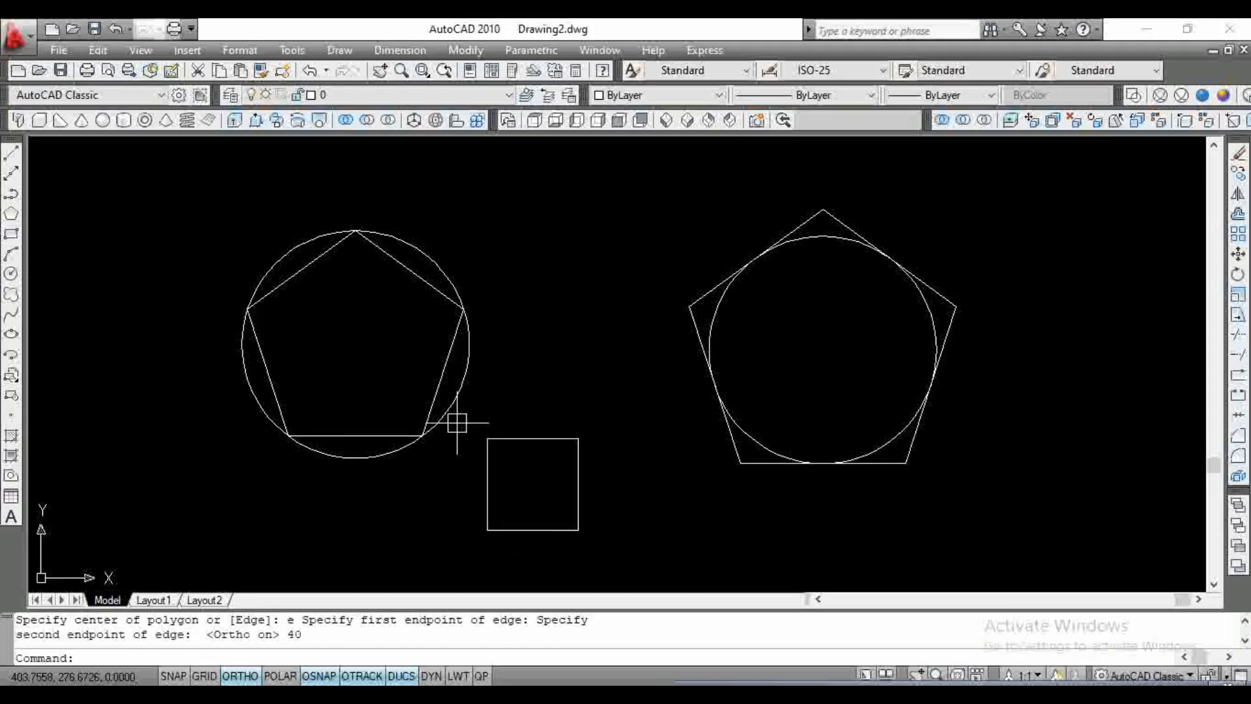
Step: Add a linear dimension above the square's top edge
click(404, 50)
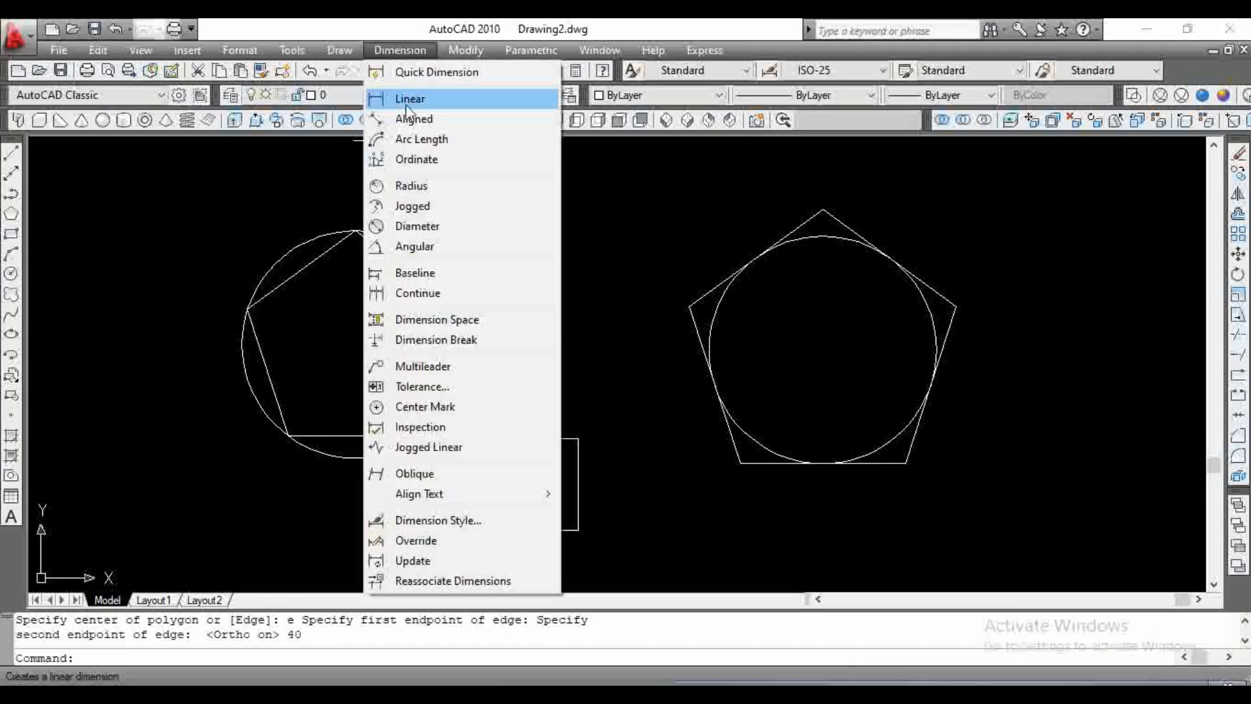
click(406, 104)
click(487, 439)
click(578, 439)
click(578, 413)
scroll(530, 449, up, 5)
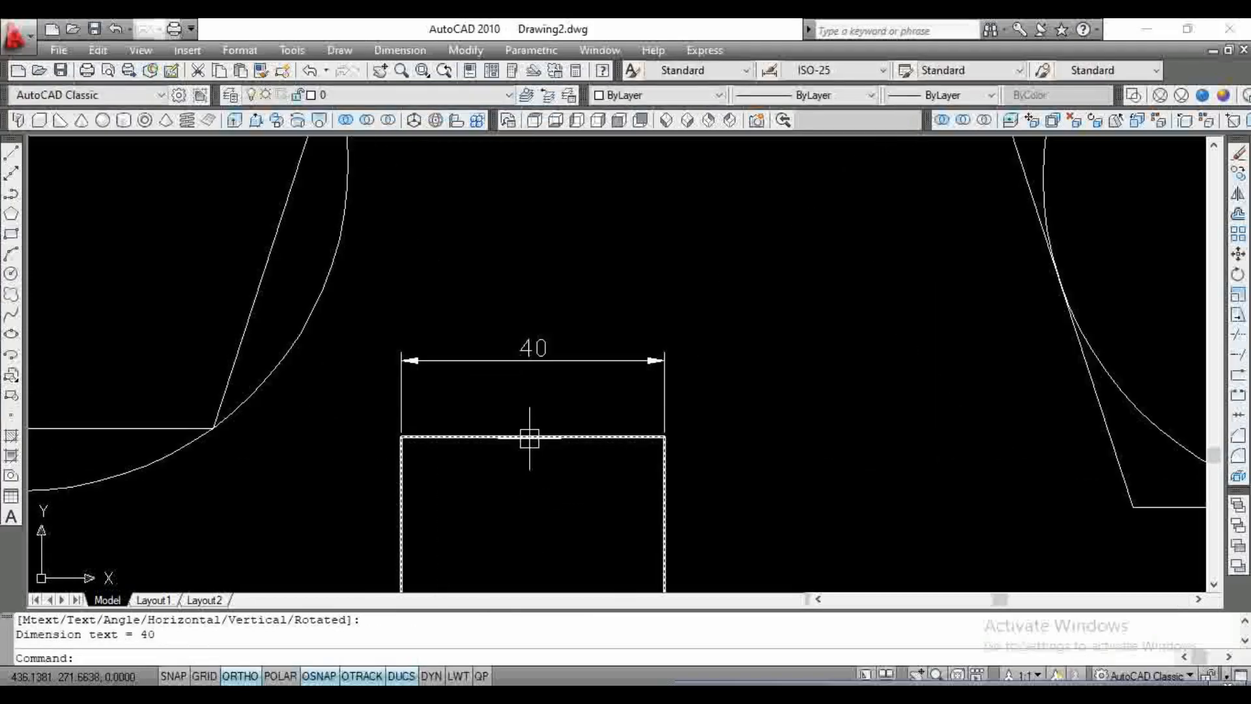
scroll(531, 436, down, 1)
scroll(567, 475, down, 3)
middle_drag(567, 475, 557, 394)
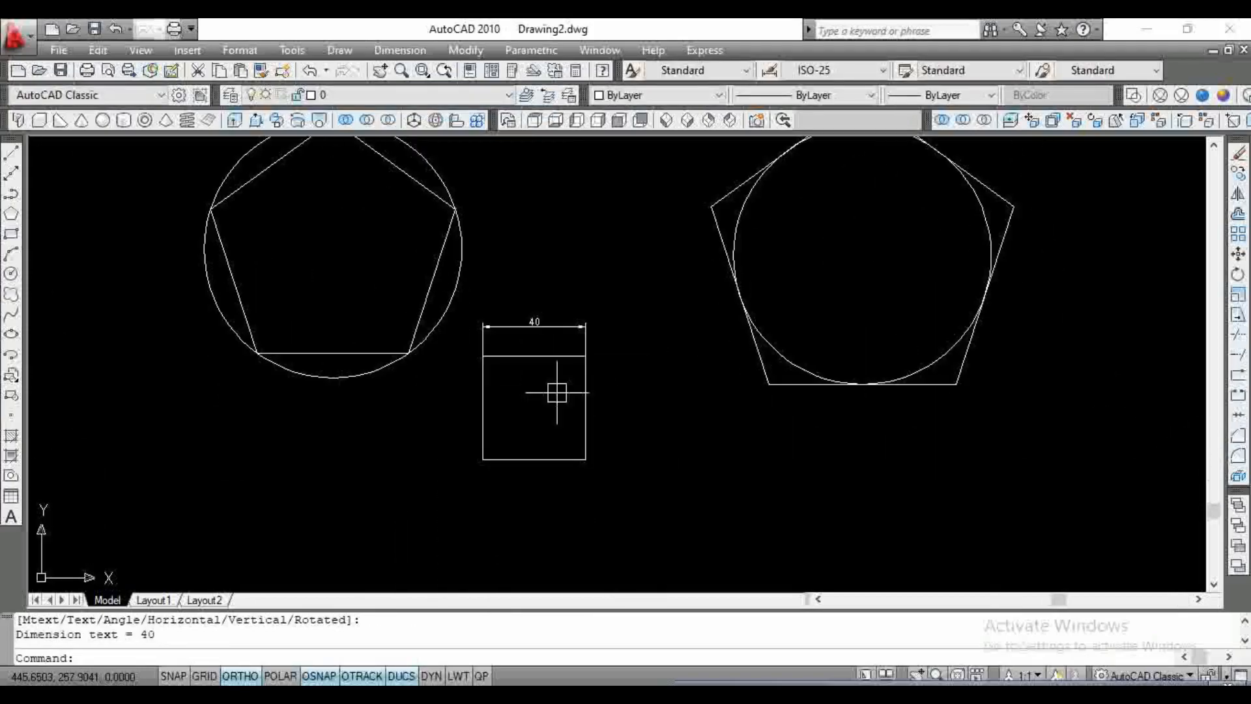
Step: Add a vertical linear dimension beside the square's right edge
key(Return)
click(585, 355)
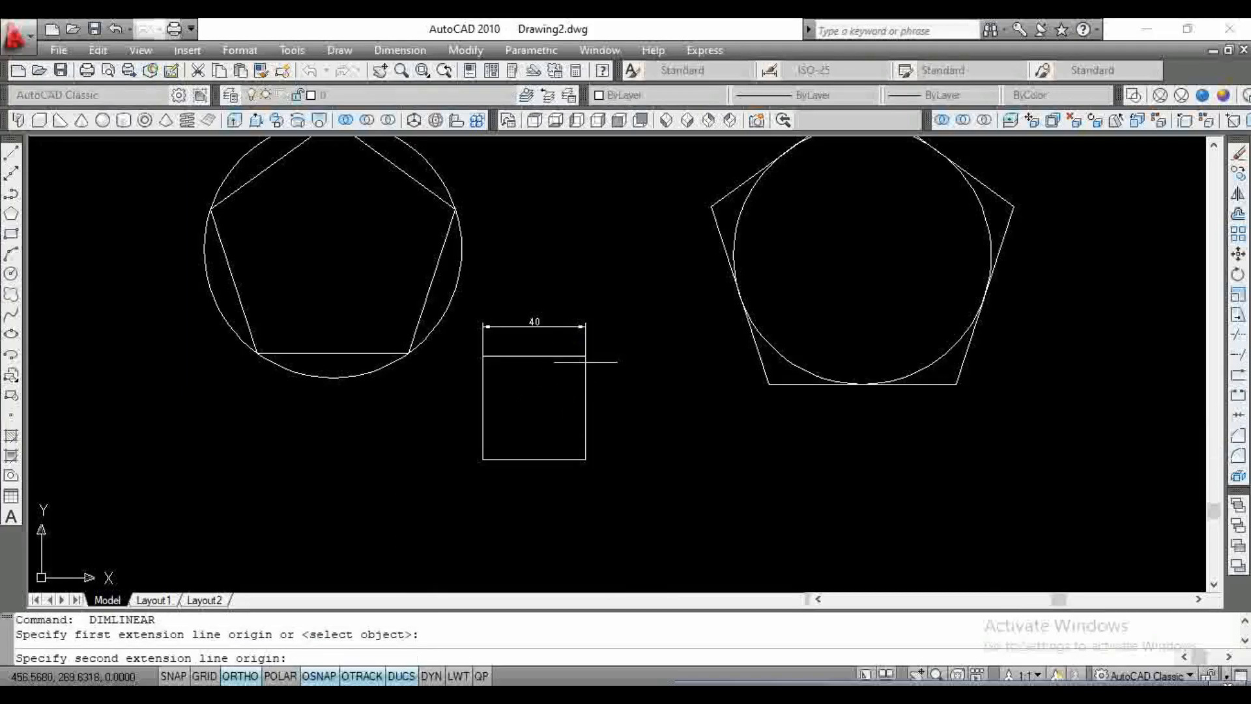
click(585, 460)
click(616, 406)
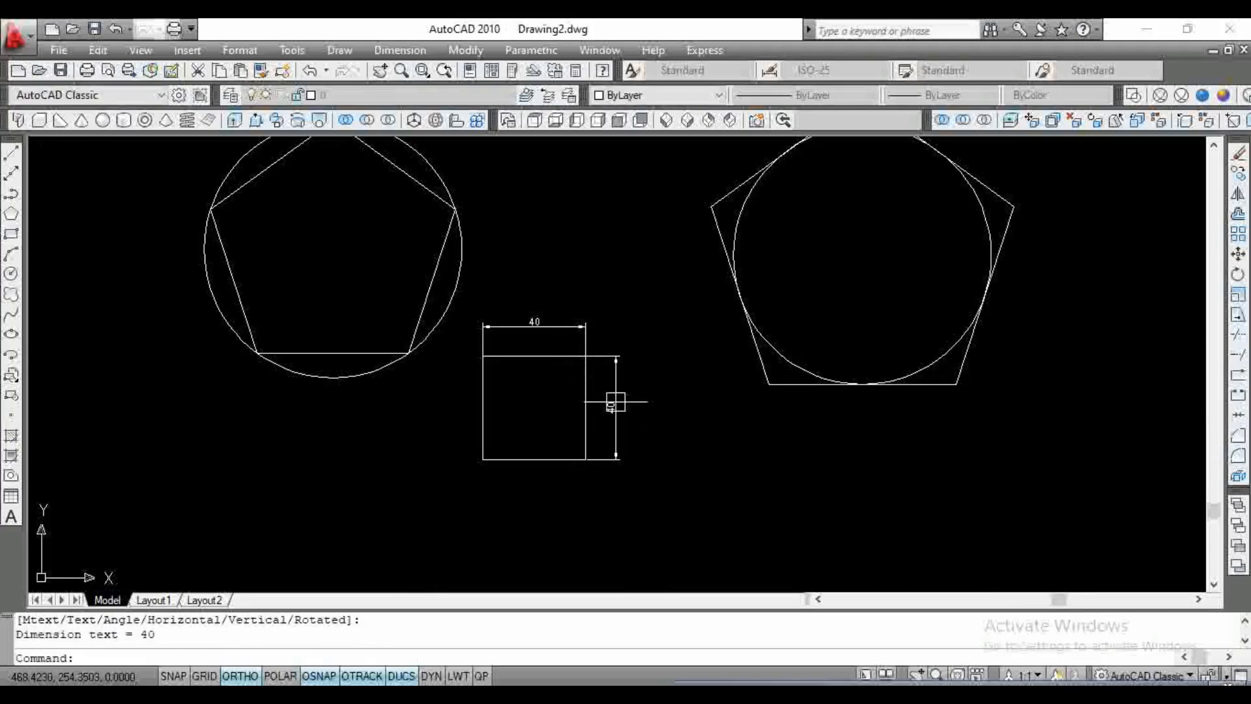
click(650, 489)
scroll(583, 352, up, 2)
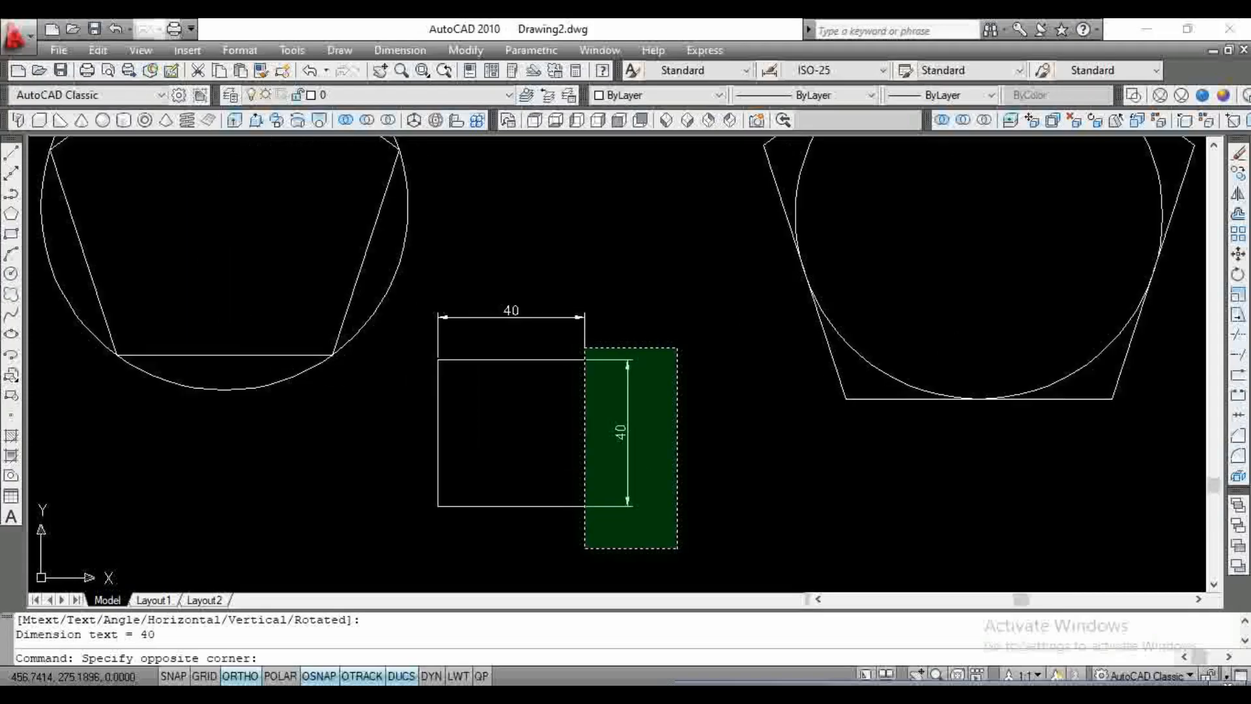
key(Escape)
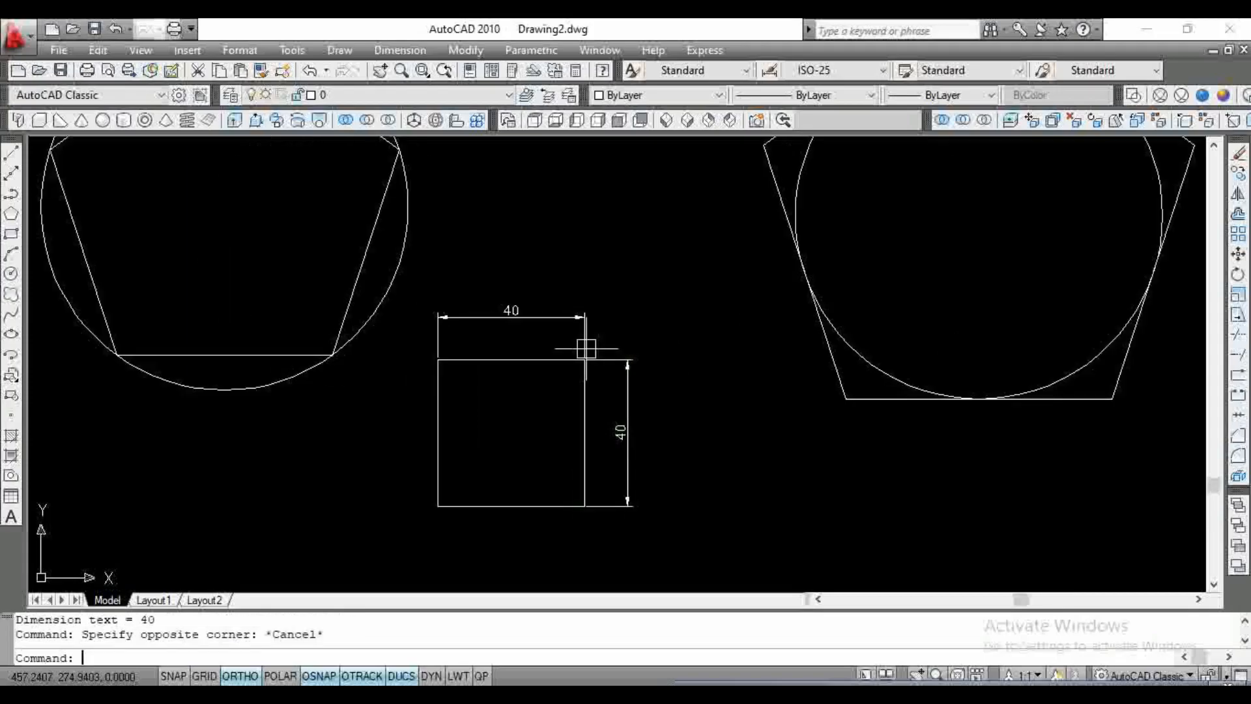
scroll(586, 348, down, 2)
key(Escape)
key(Escape)
Step: Erase both circles, both pentagons, the square and its two dimensions using crossing selections
click(660, 458)
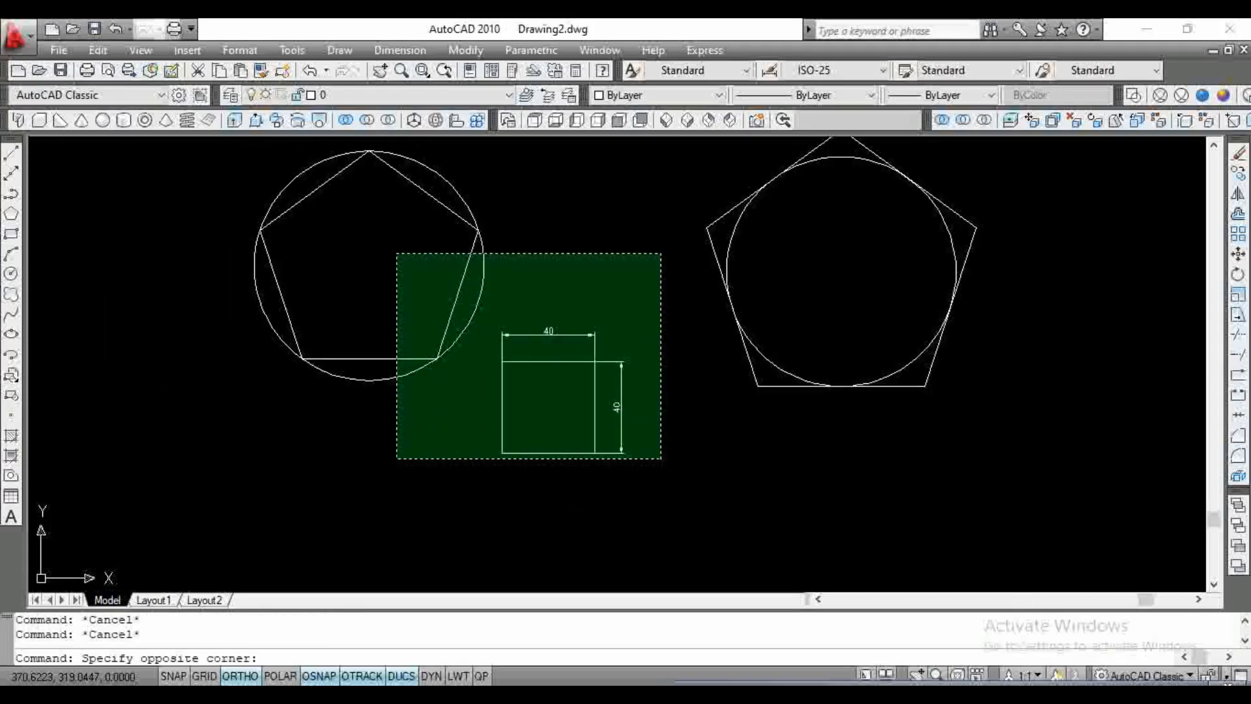
click(387, 253)
click(928, 433)
click(698, 271)
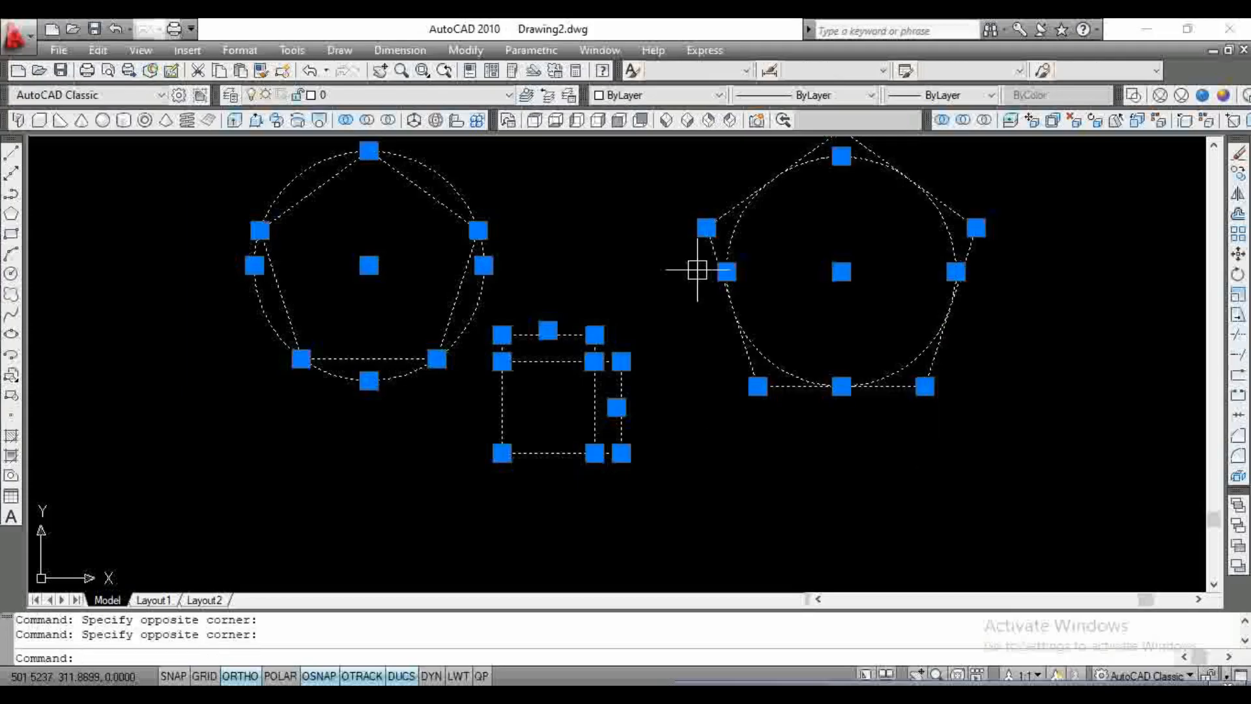
text(e)
key(Return)
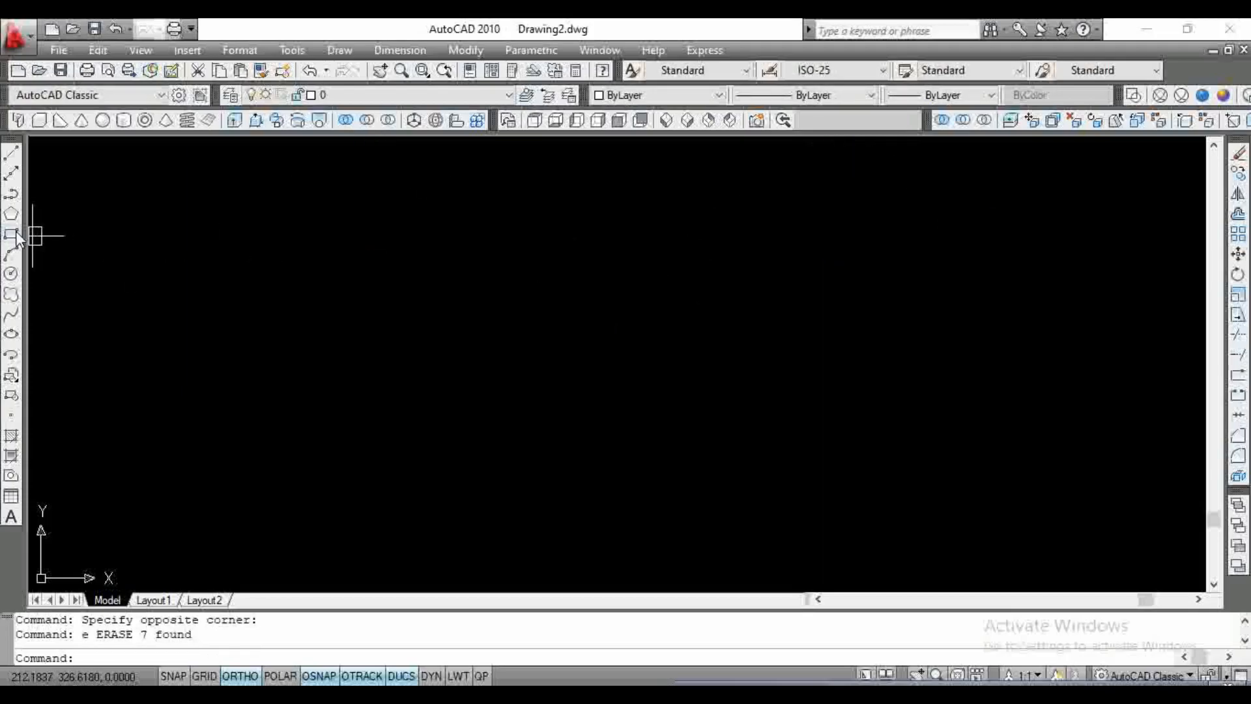